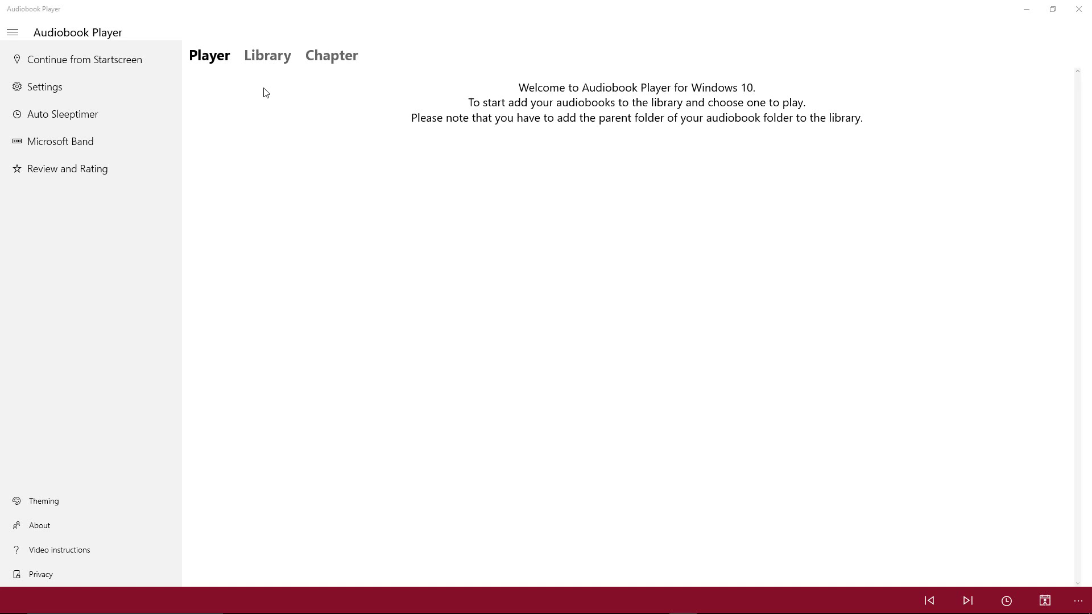
# Open the library settings, start adding a location and browse to the Musik folder
pyautogui.click(267, 59)
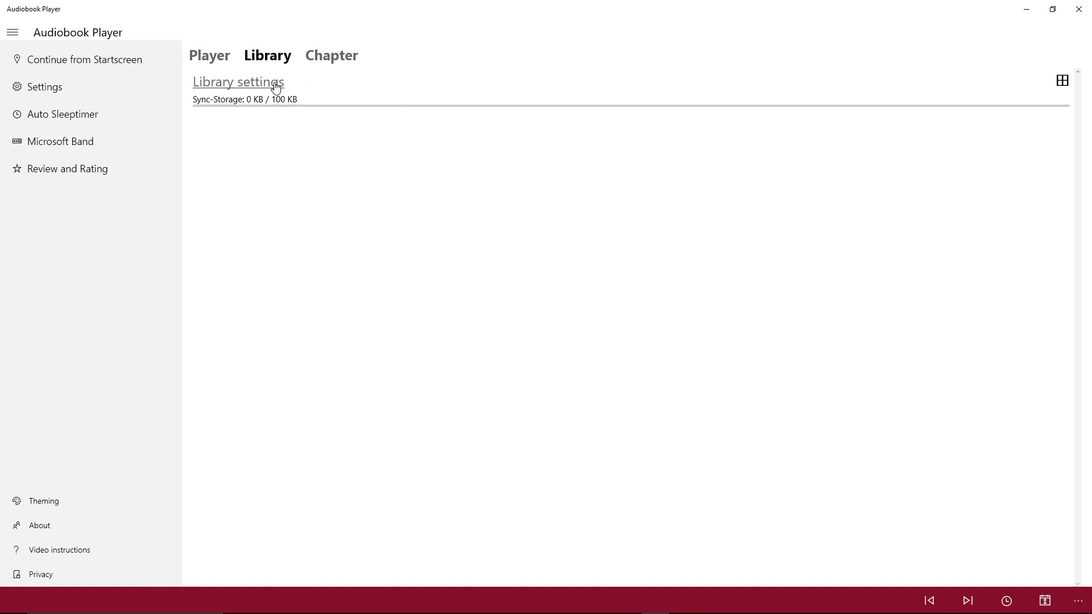
pyautogui.click(276, 87)
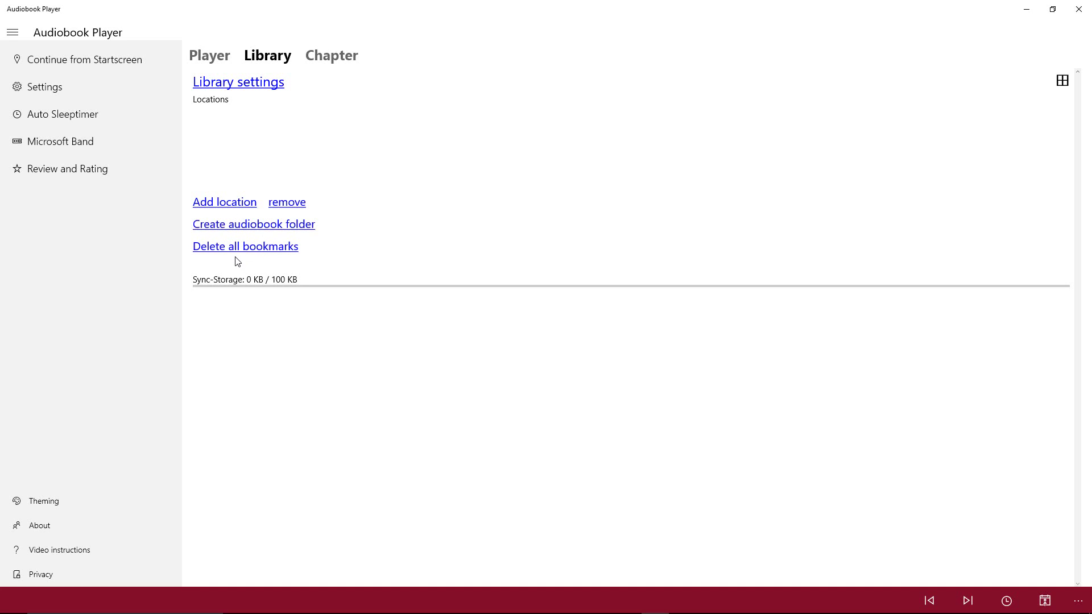
pyautogui.click(227, 204)
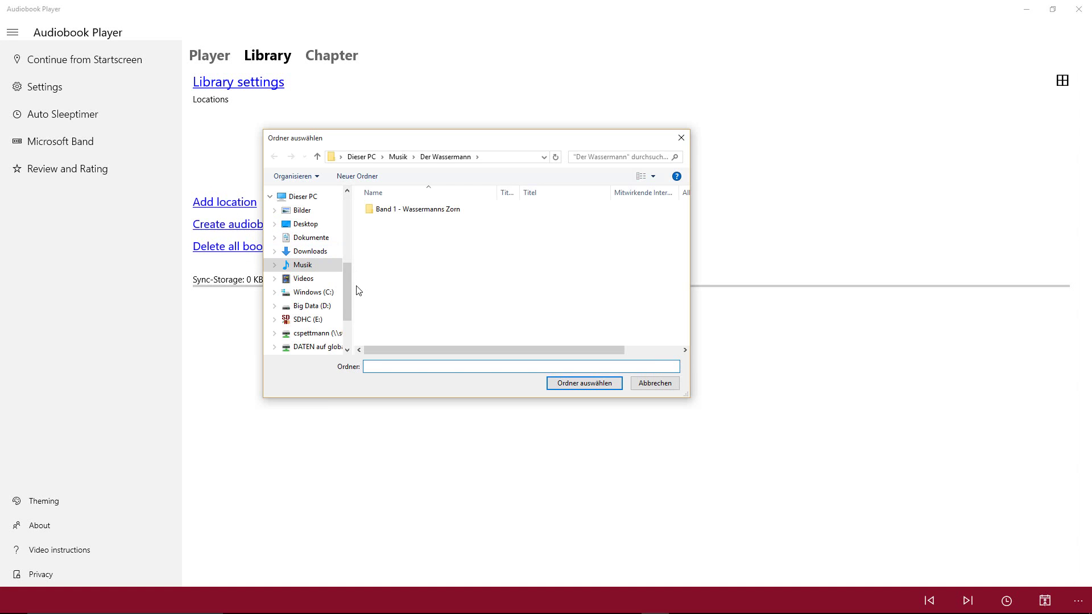
pyautogui.moveTo(347, 286); pyautogui.dragTo(347, 278)
pyautogui.click(302, 283)
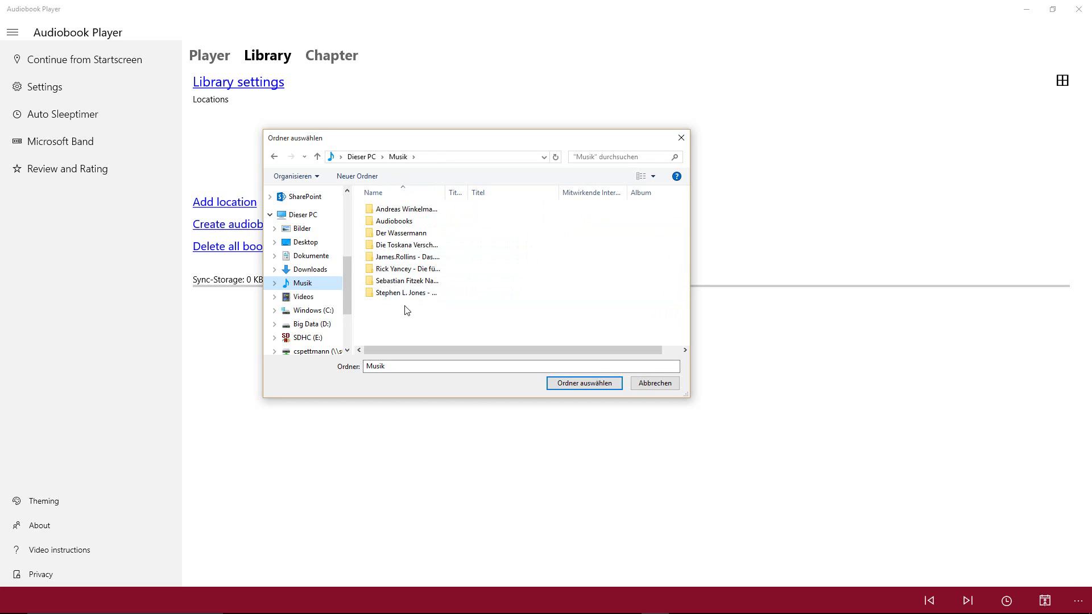
# Look through the individual audiobook folders inside Musik in the folder selection dialog
pyautogui.click(406, 293)
pyautogui.click(411, 269)
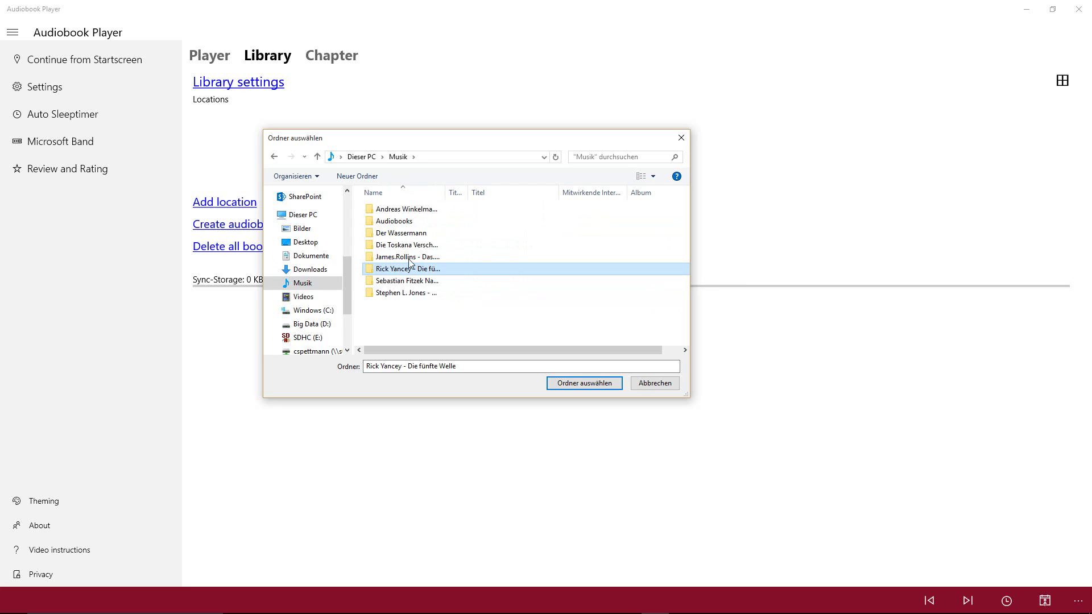
pyautogui.click(408, 245)
pyautogui.click(411, 211)
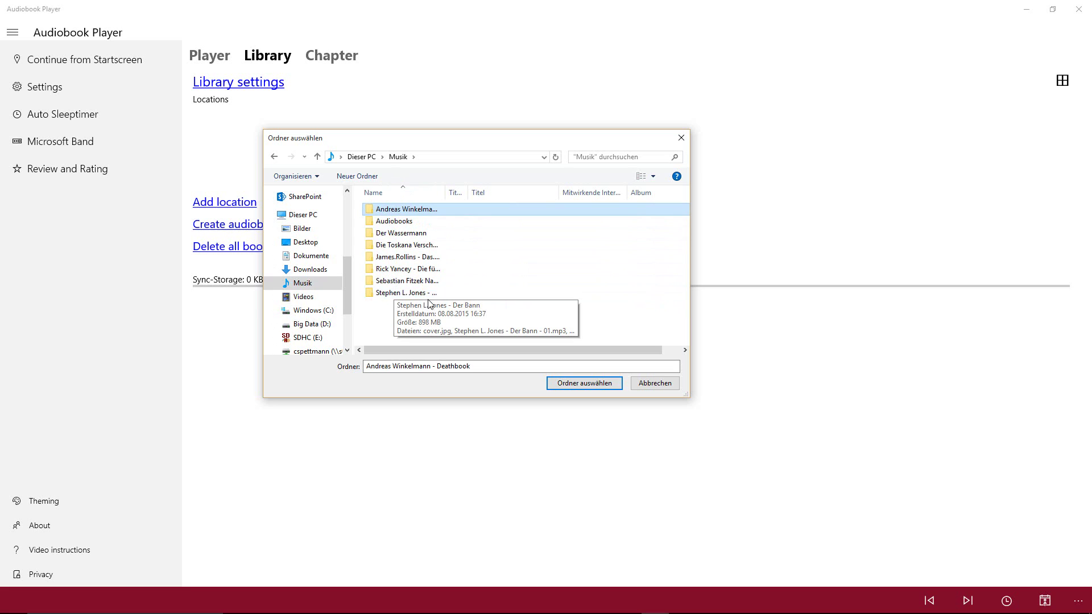
pyautogui.click(410, 293)
pyautogui.click(414, 281)
pyautogui.click(415, 269)
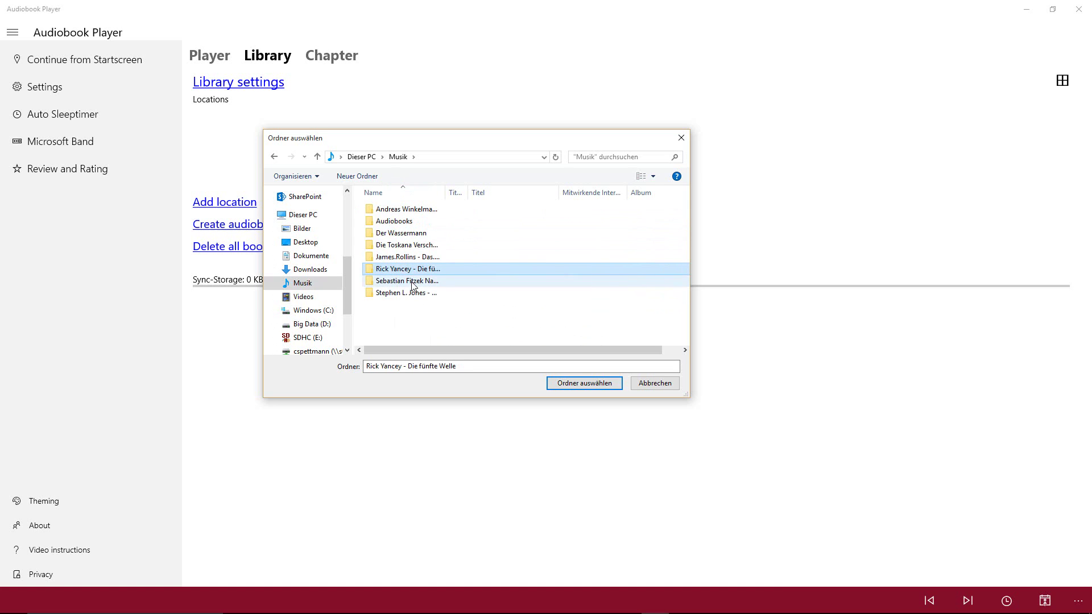
pyautogui.click(411, 293)
# Switch to File Explorer and examine the audio and cover files in the "Die Toskana Verschwörung" folder, with the full file names readable
pyautogui.moveTo(95, 612)
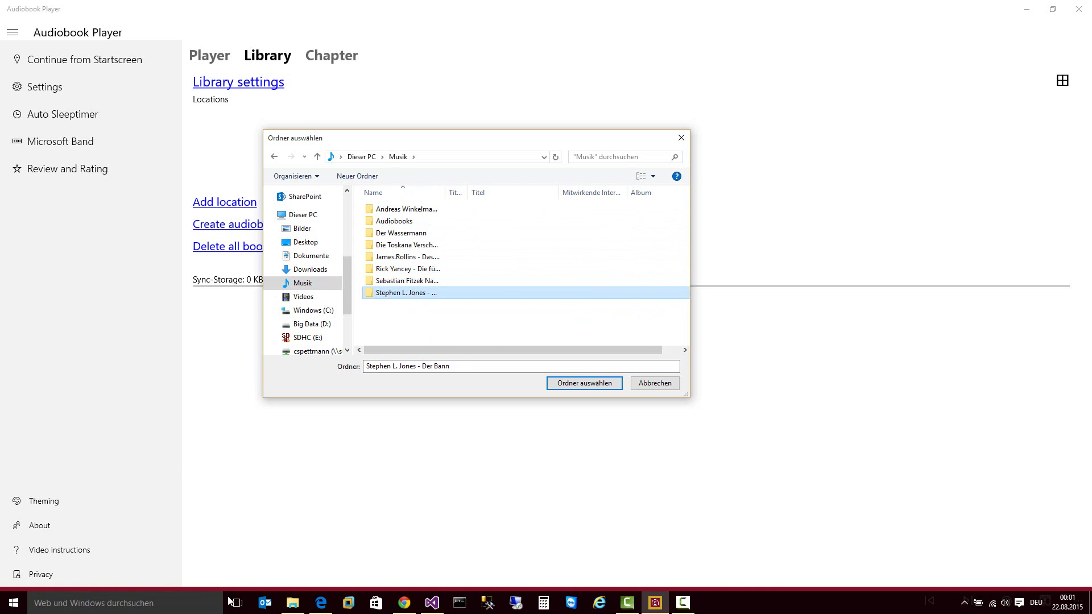
pyautogui.click(292, 612)
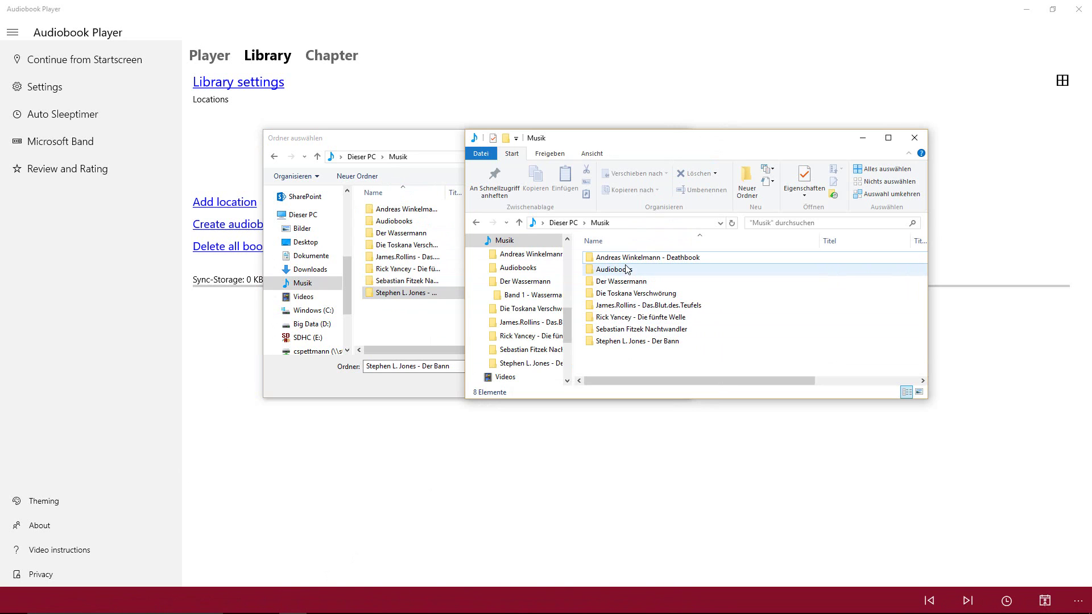
pyautogui.doubleClick(614, 294)
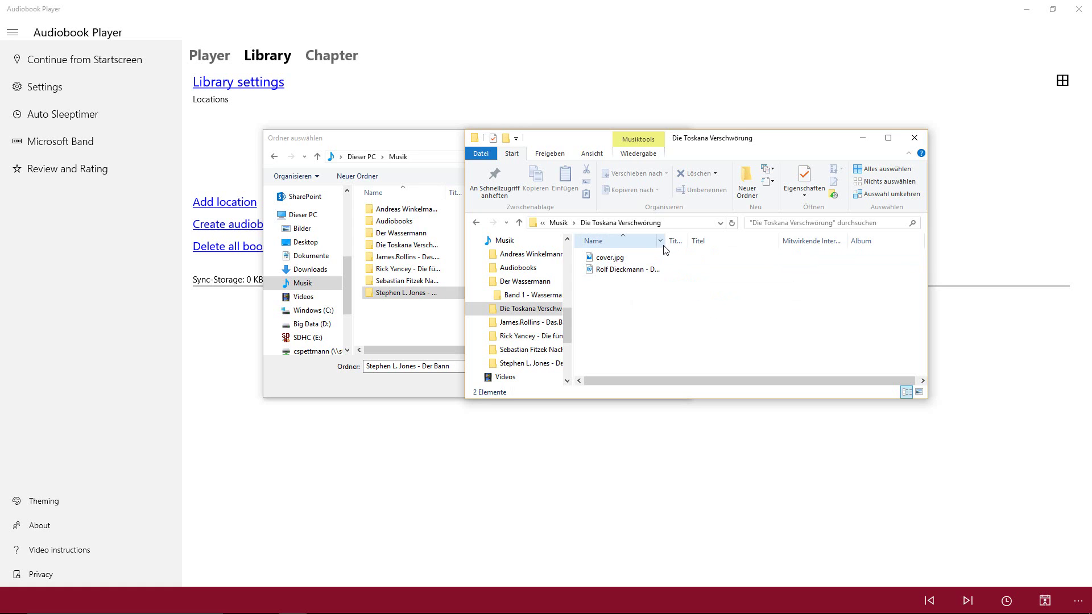
pyautogui.moveTo(666, 241); pyautogui.dragTo(781, 239)
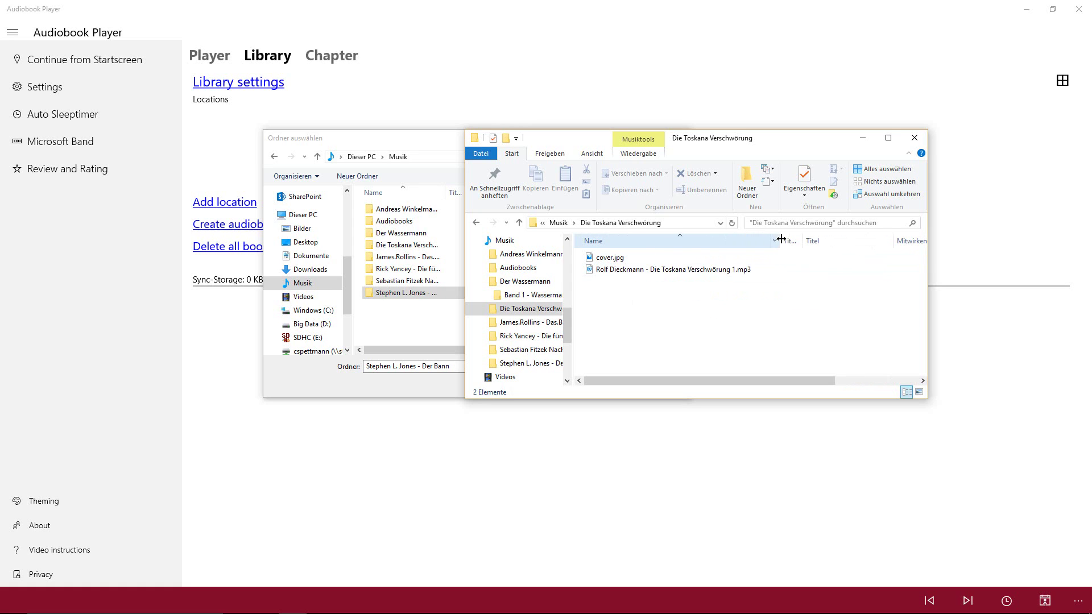
pyautogui.click(722, 272)
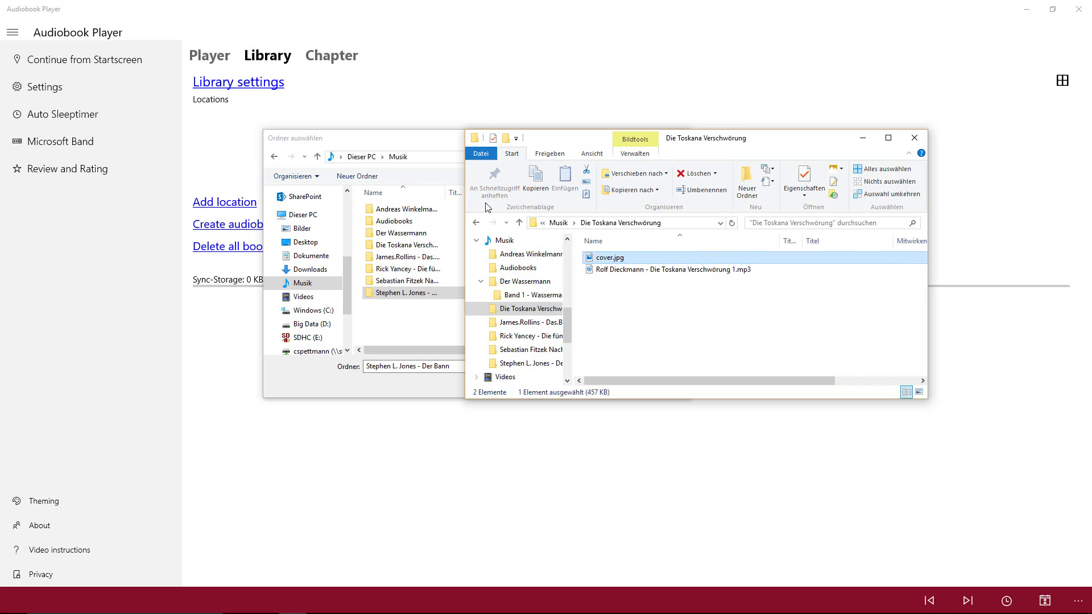
pyautogui.click(474, 223)
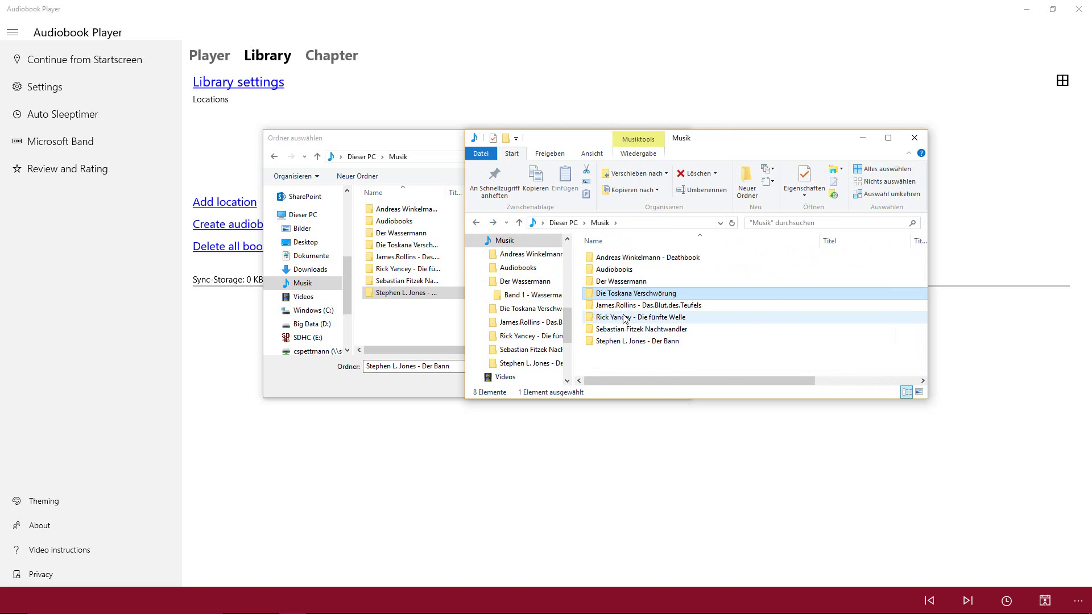
# Examine the numbered audio files and cover.jpg in the "Die fünfte Welle" folder, and return to the Musik folder
pyautogui.doubleClick(626, 318)
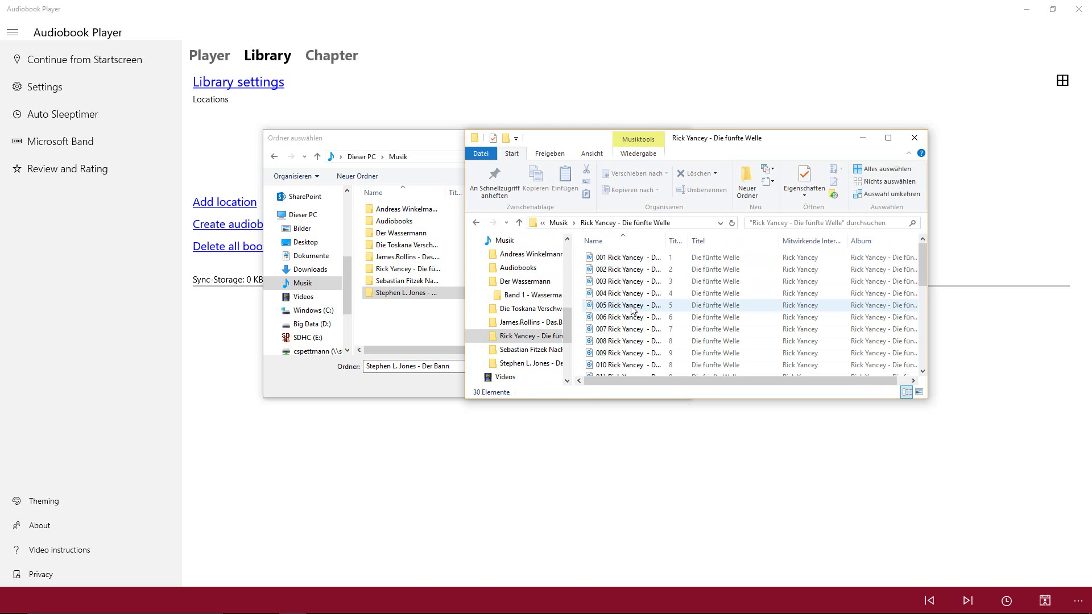
pyautogui.scroll(-6, 631, 310)
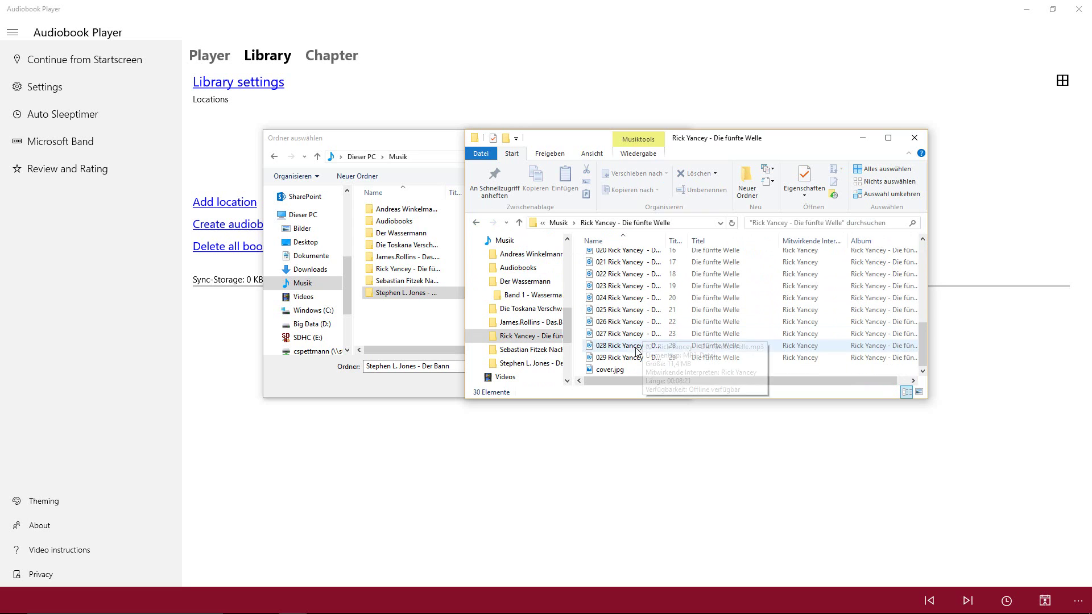
pyautogui.click(629, 370)
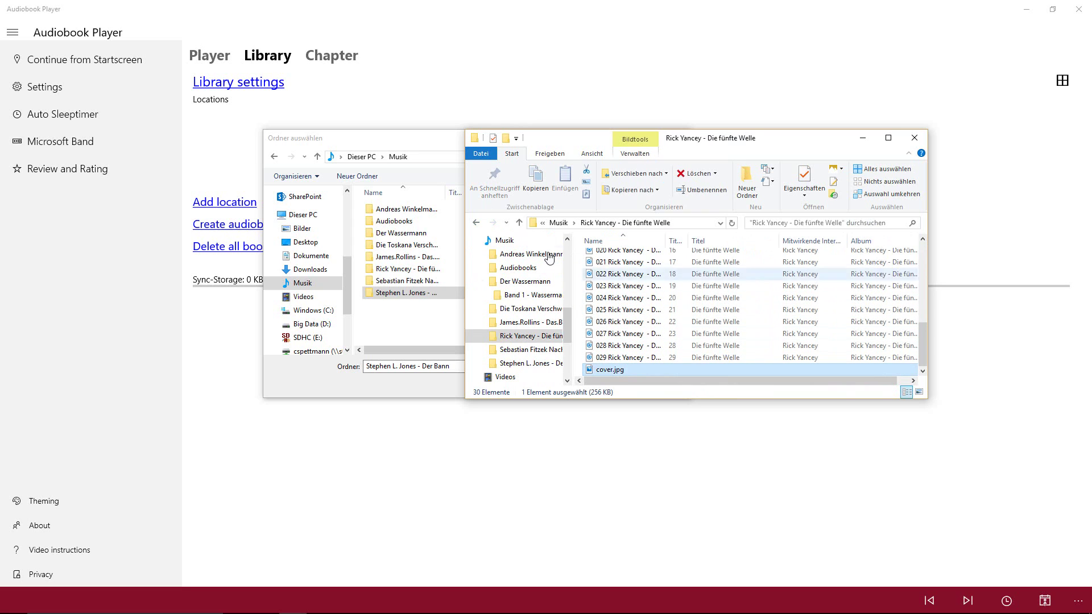
pyautogui.click(476, 223)
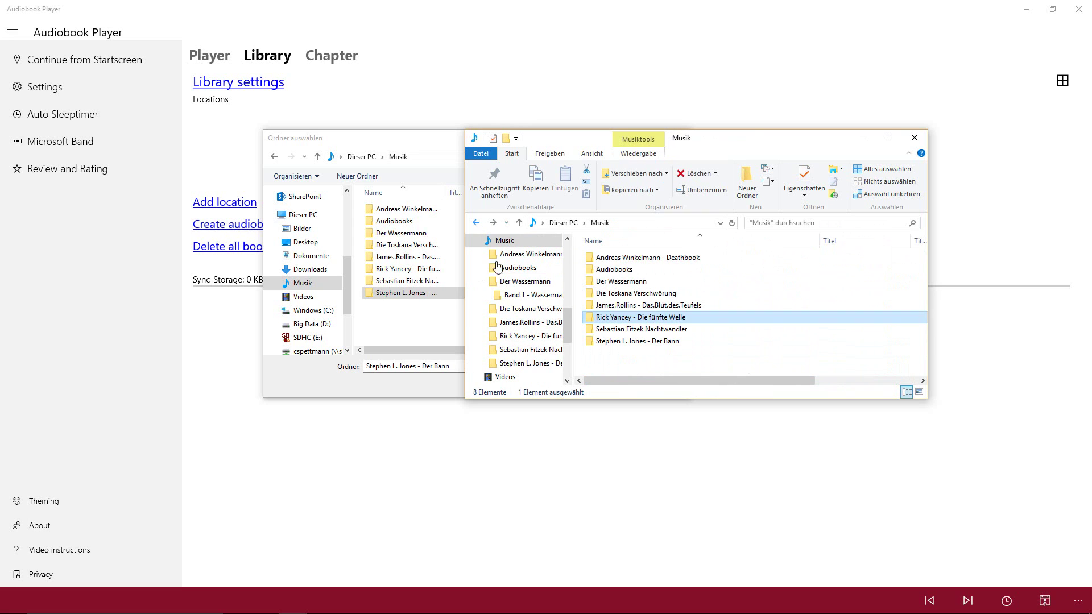
# Return to the folder selection dialog and add the parent folder Musik as a library location
pyautogui.click(353, 390)
pyautogui.click(390, 268)
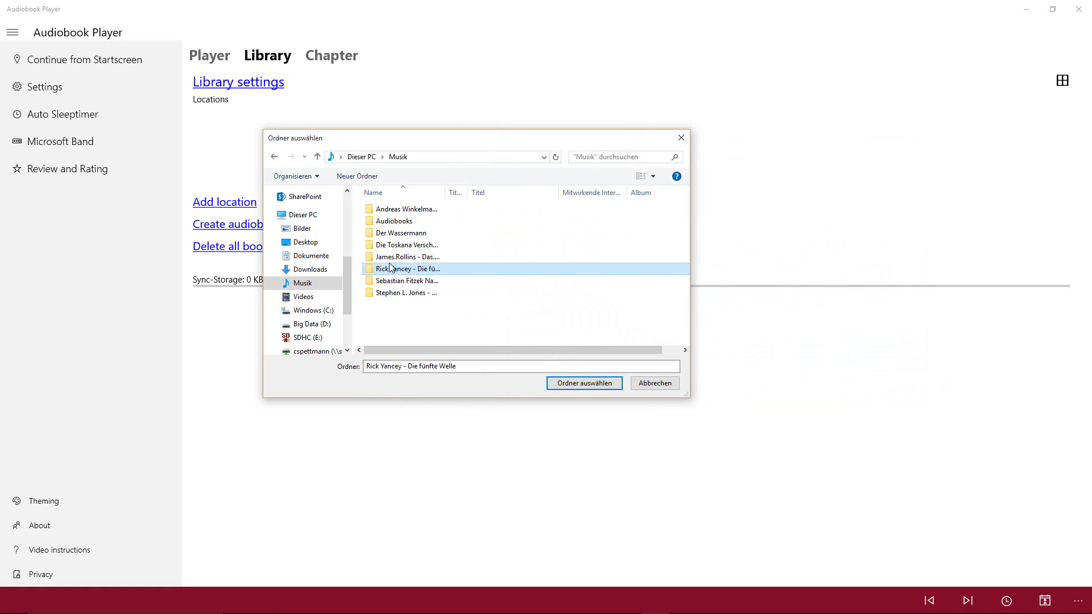
pyautogui.click(393, 223)
pyautogui.click(407, 281)
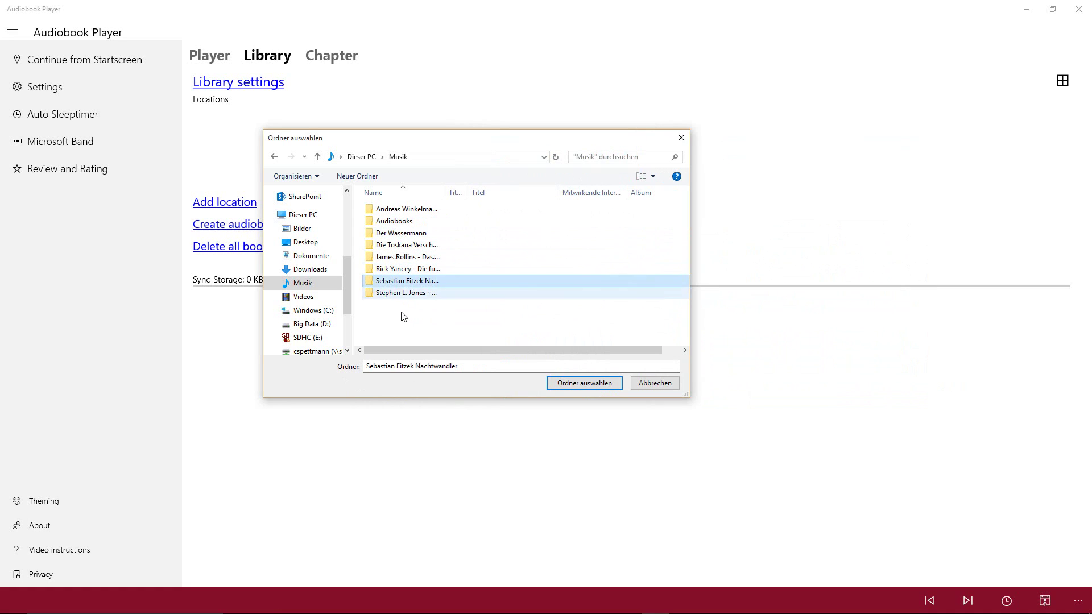
pyautogui.click(403, 320)
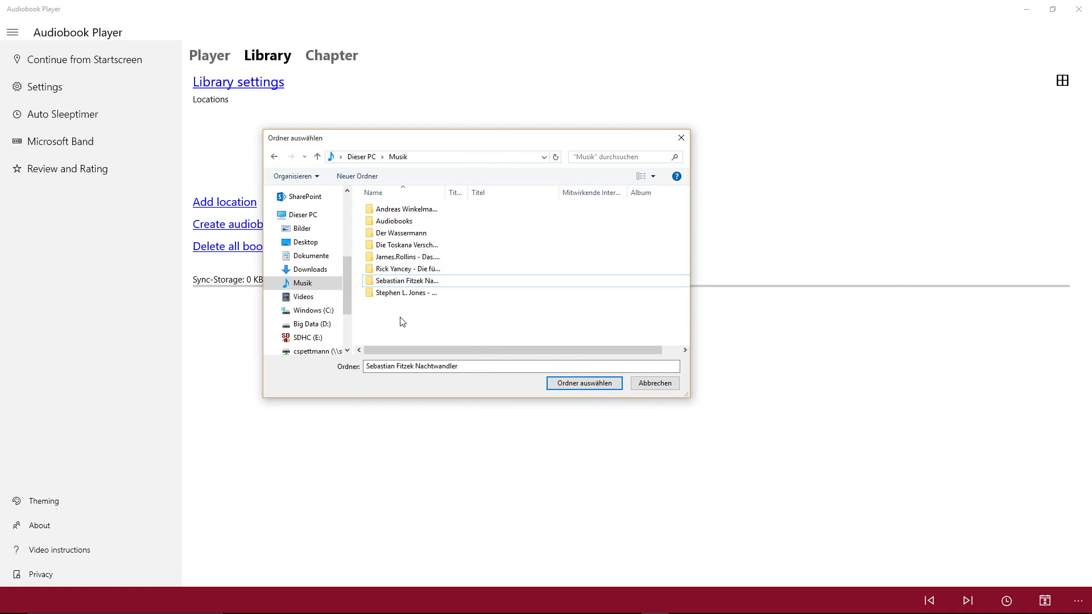
pyautogui.click(399, 160)
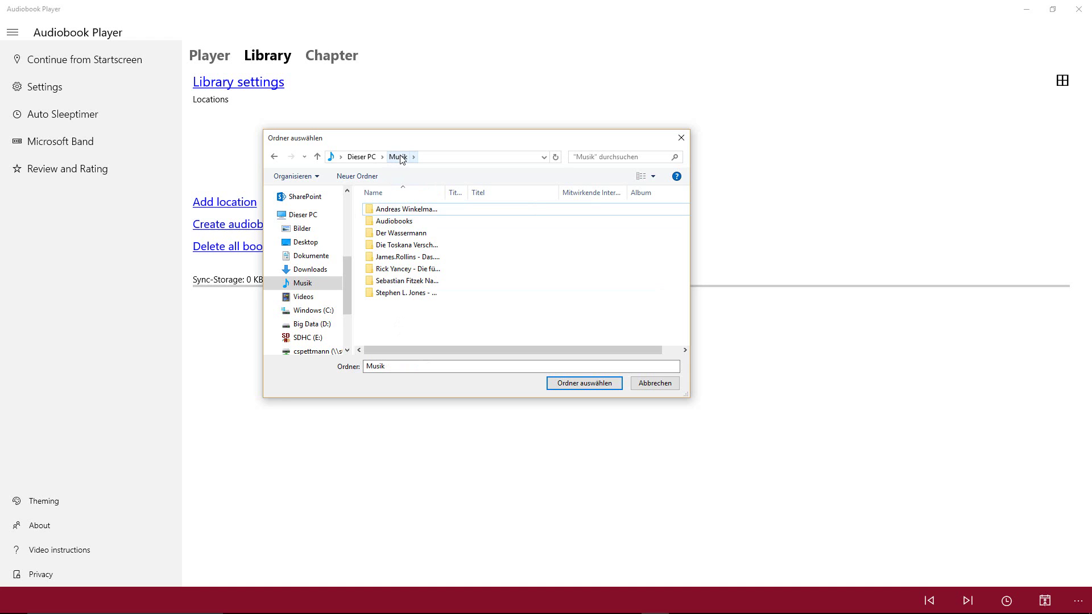
pyautogui.click(562, 384)
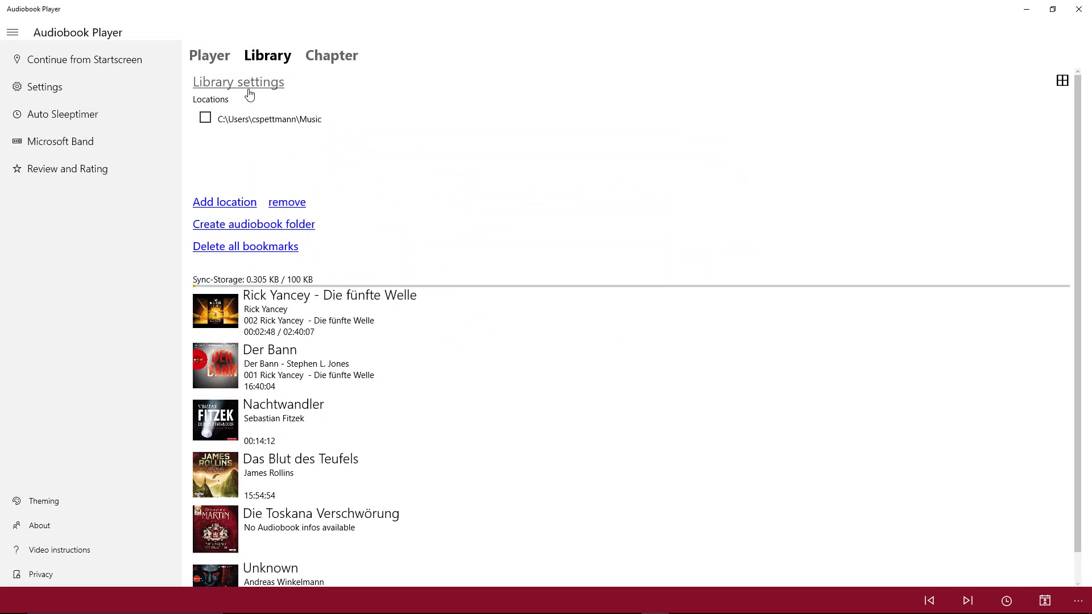
# Look over the audiobook list, collapse the library settings, and preview the cover grid before returning to the list view
pyautogui.scroll(-1, 341, 347)
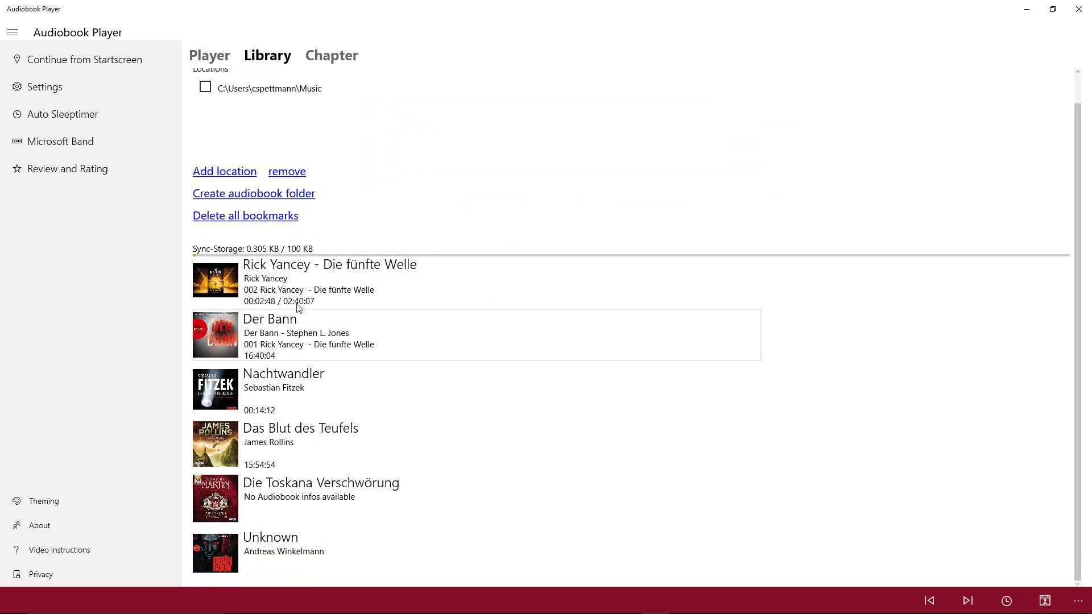
pyautogui.scroll(1, 285, 127)
pyautogui.click(271, 84)
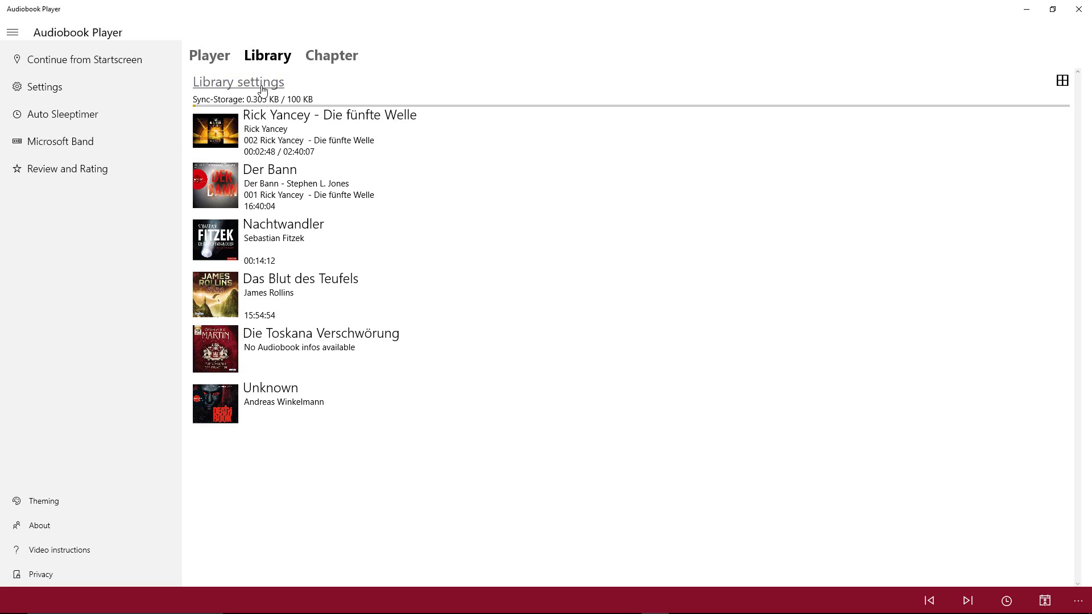
pyautogui.click(1061, 81)
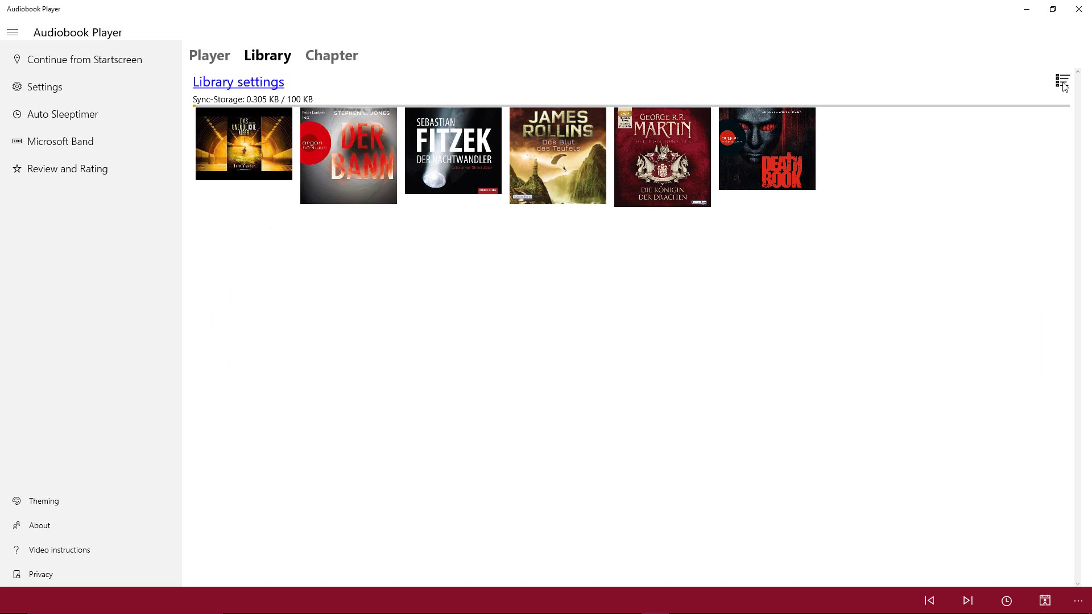
pyautogui.click(1062, 80)
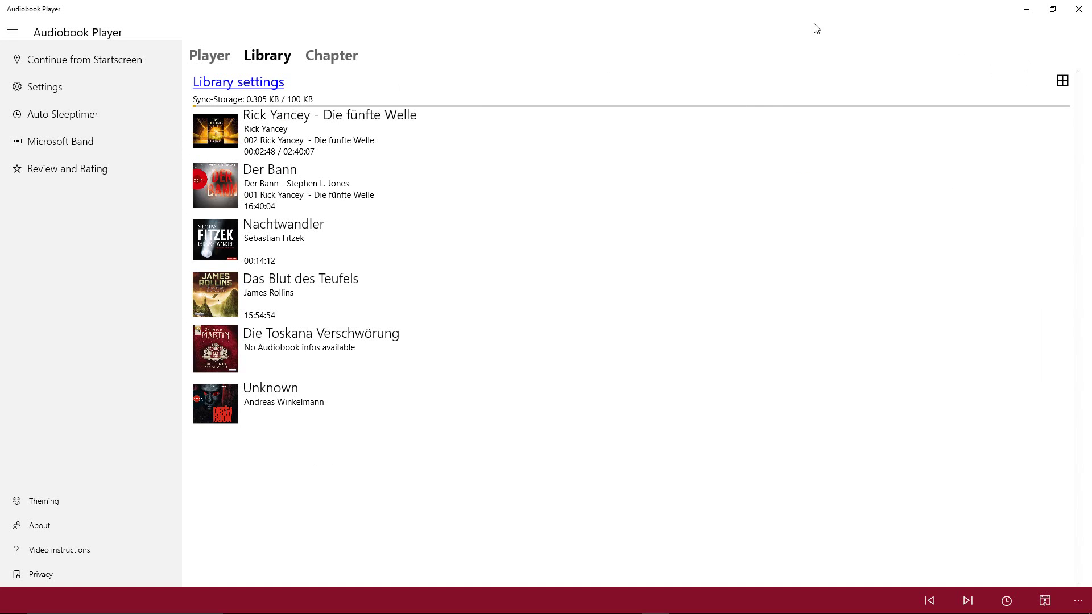
# Expand the library settings again and inspect the subfolder inside "Der Wassermann" in File Explorer
pyautogui.click(251, 87)
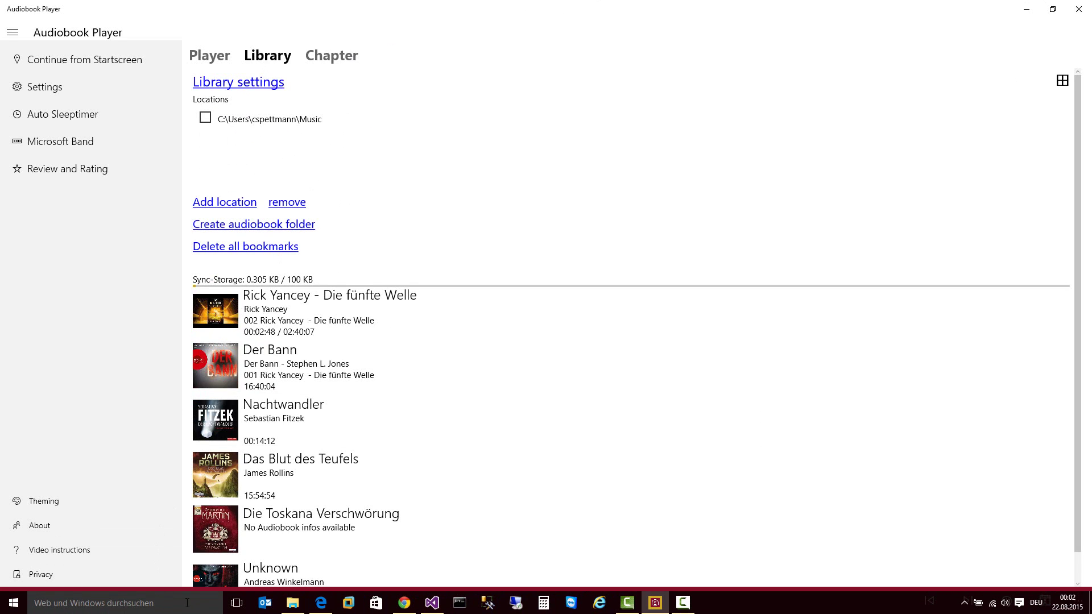
pyautogui.click(289, 608)
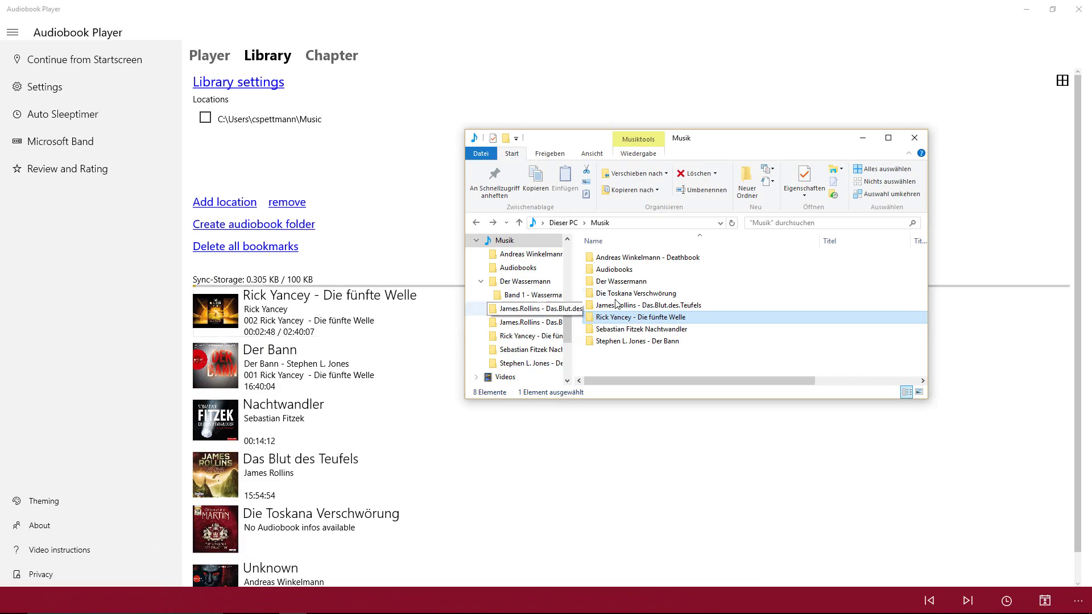
pyautogui.doubleClick(657, 285)
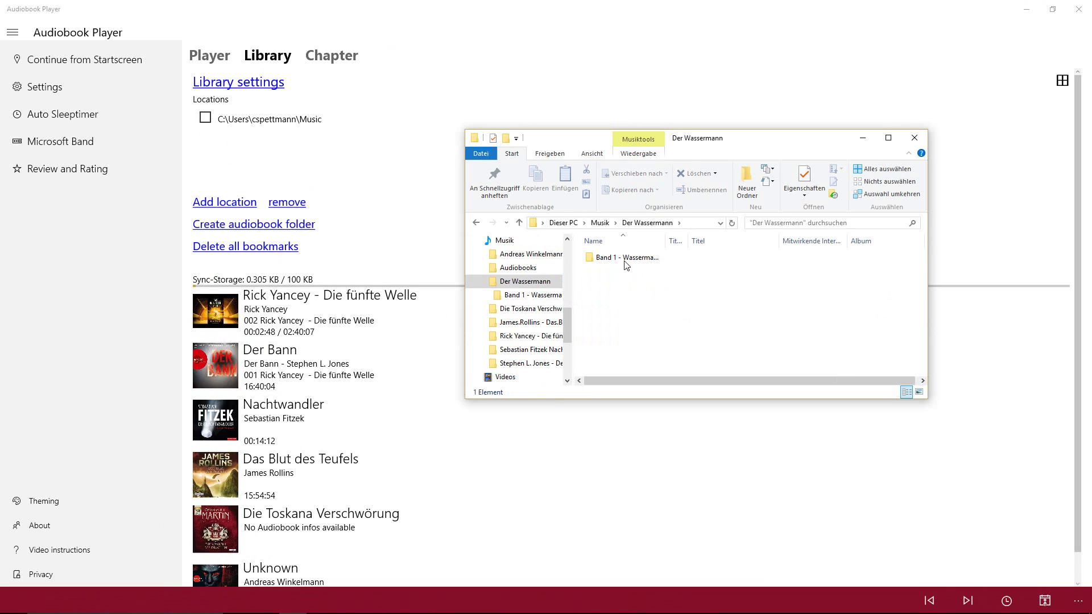
pyautogui.click(667, 258)
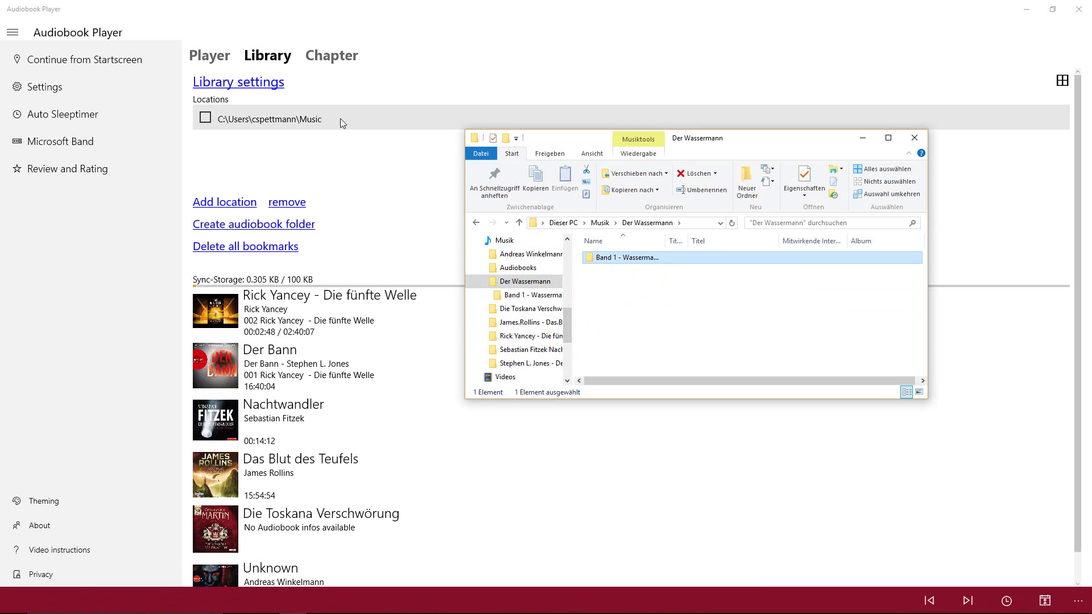
# Add the "Der Wassermann" folder inside Musik as a second library location
pyautogui.click(227, 208)
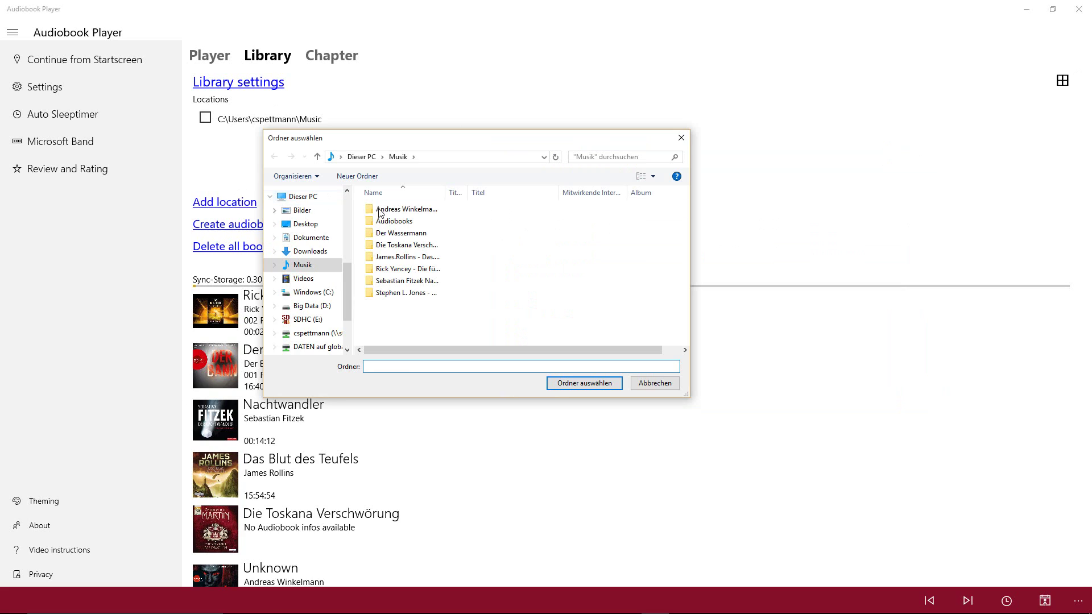
pyautogui.click(281, 266)
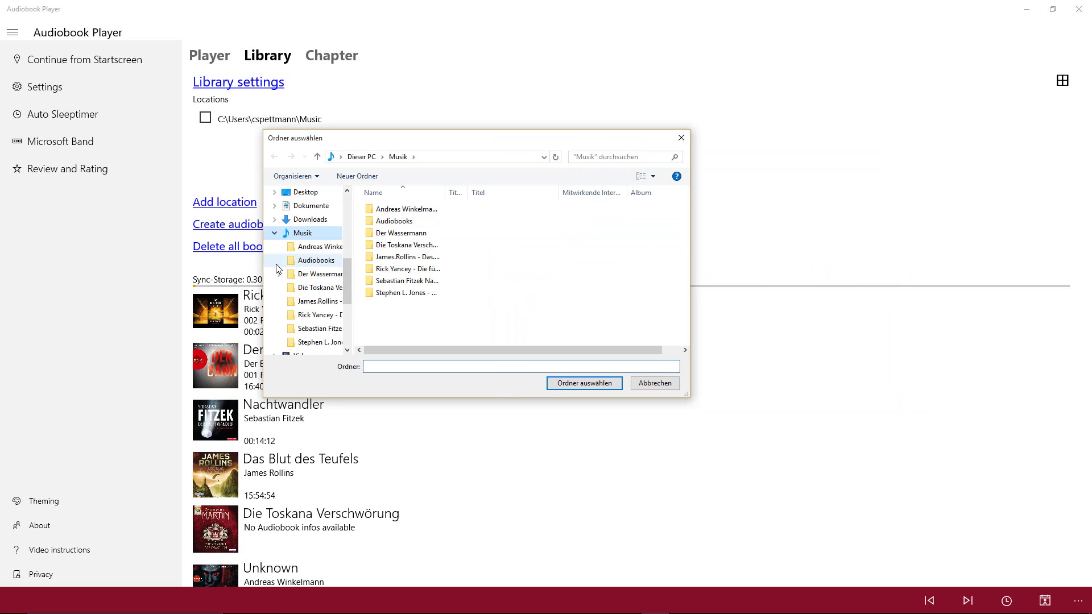
pyautogui.click(280, 274)
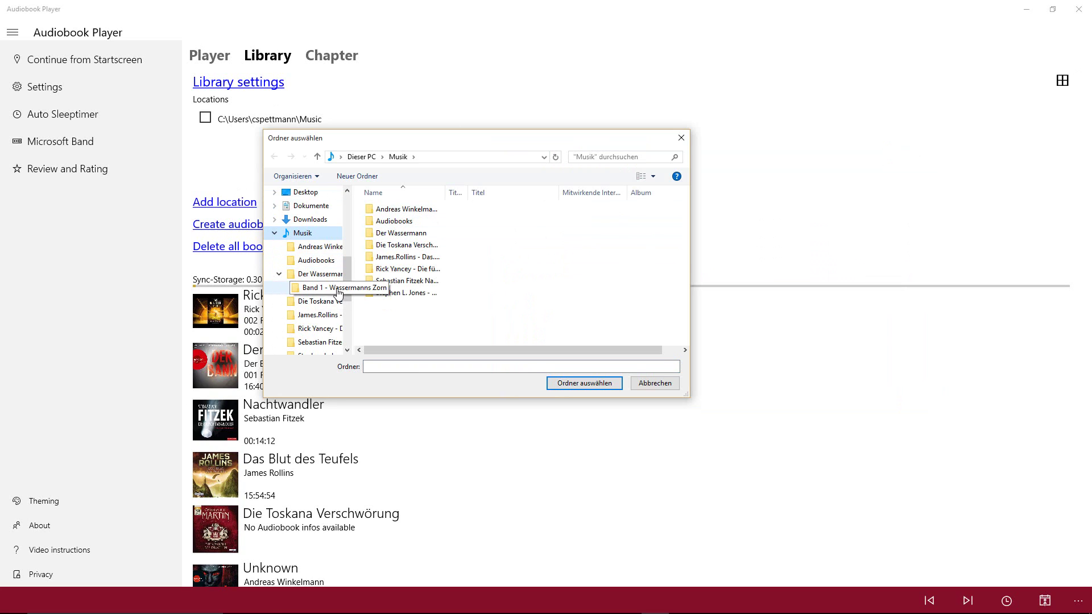
pyautogui.doubleClick(413, 234)
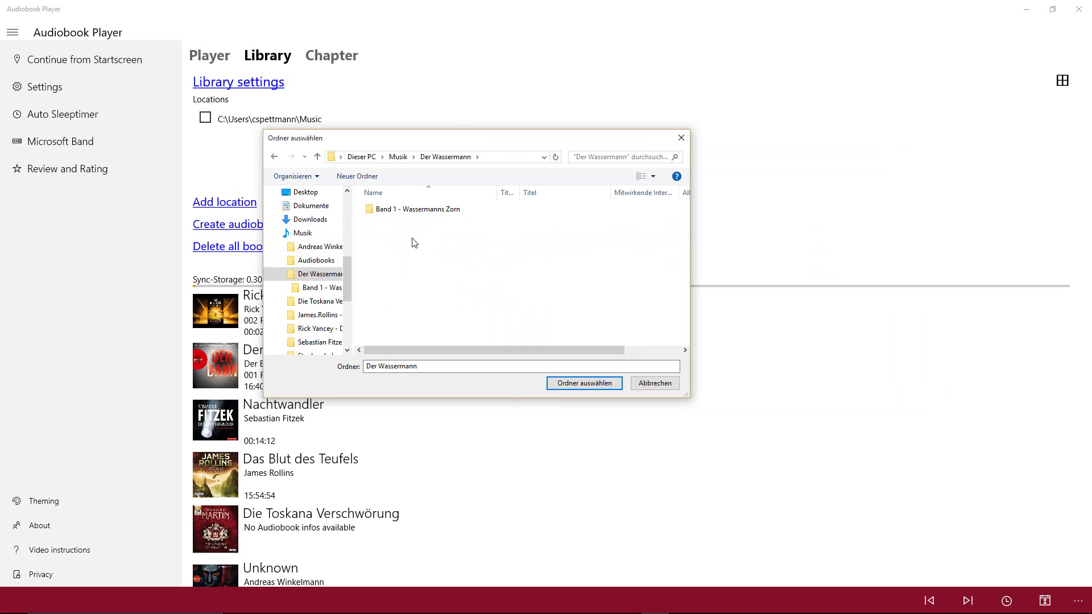
pyautogui.click(579, 383)
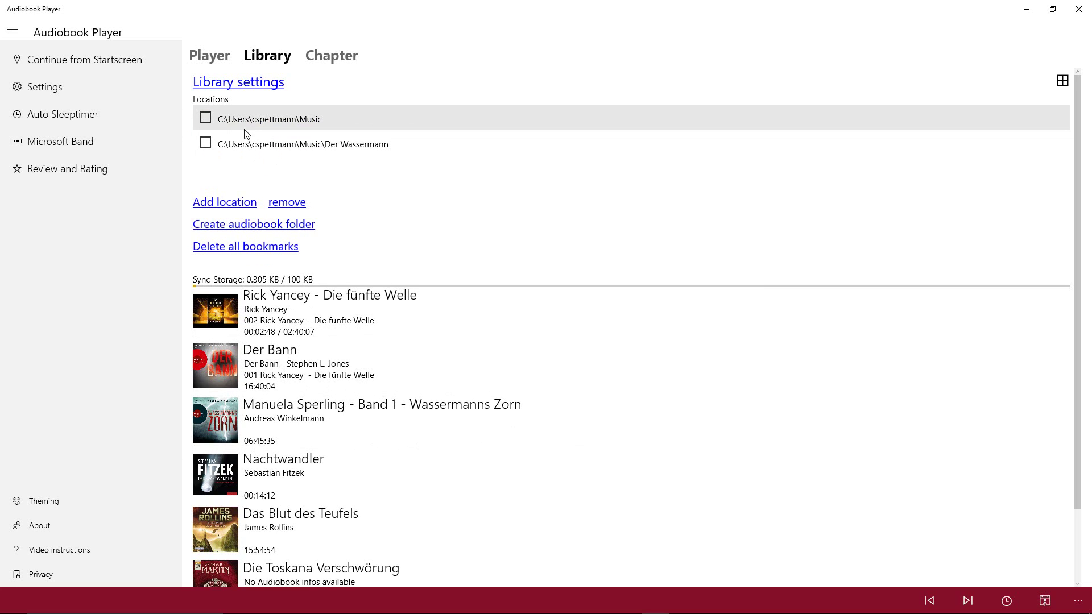
# Remove the "Der Wassermann" folder from the library locations and collapse the library settings
pyautogui.scroll(-2, 284, 376)
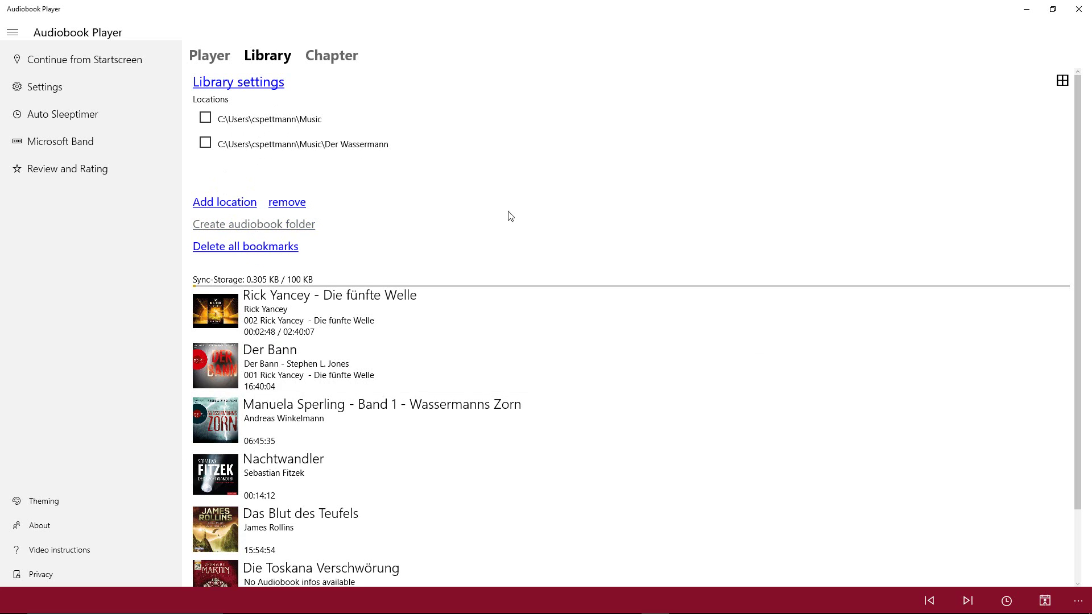
pyautogui.click(205, 143)
pyautogui.click(289, 203)
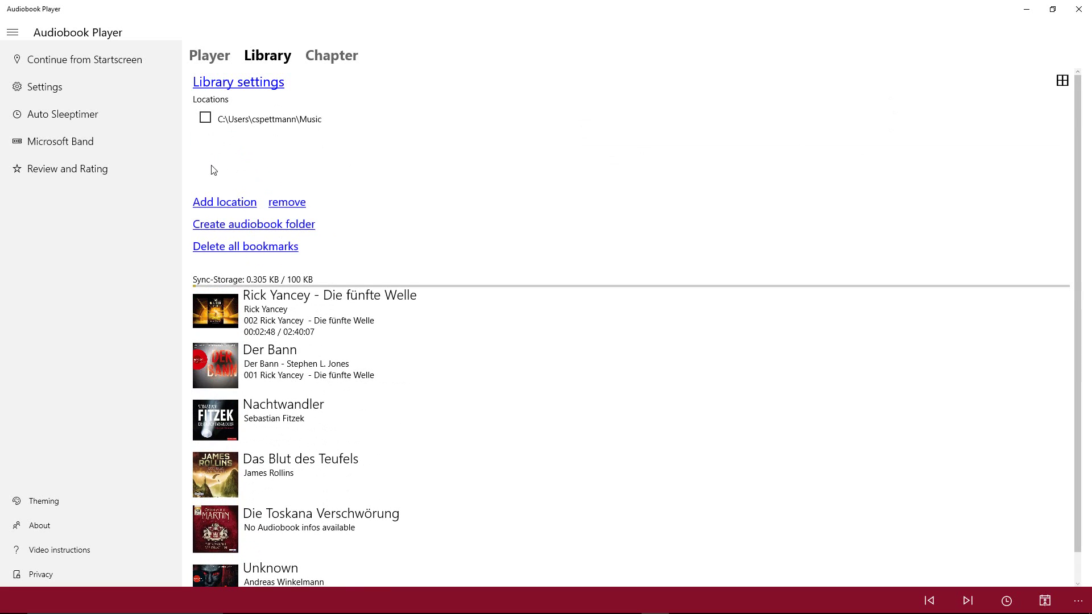
pyautogui.click(256, 86)
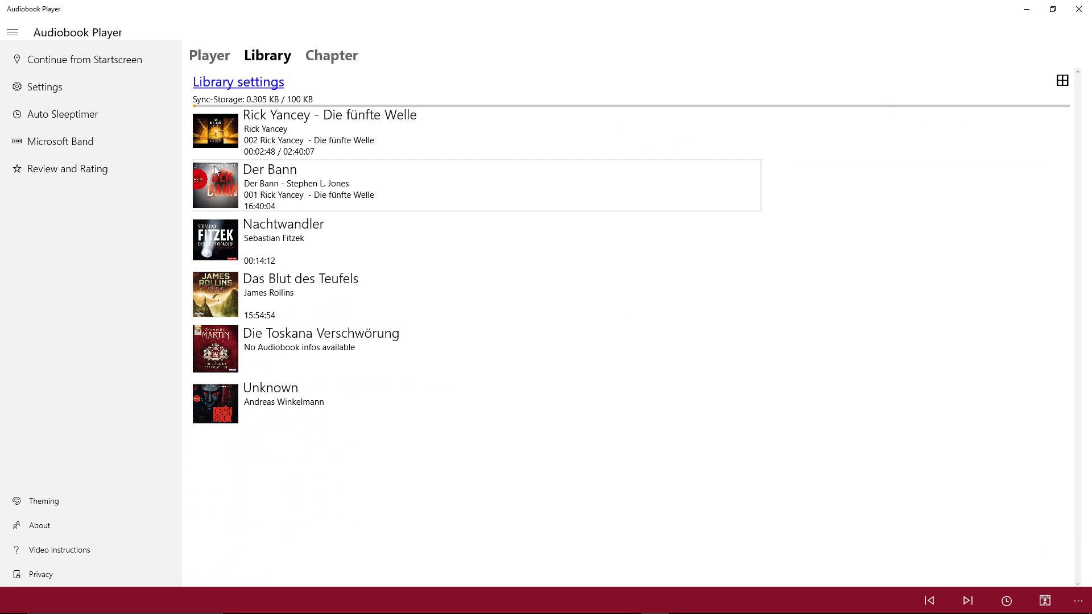
# Start playing the audiobook "Rick Yancey - Die fünfte Welle" from the library and pause it using its cover
pyautogui.click(222, 136)
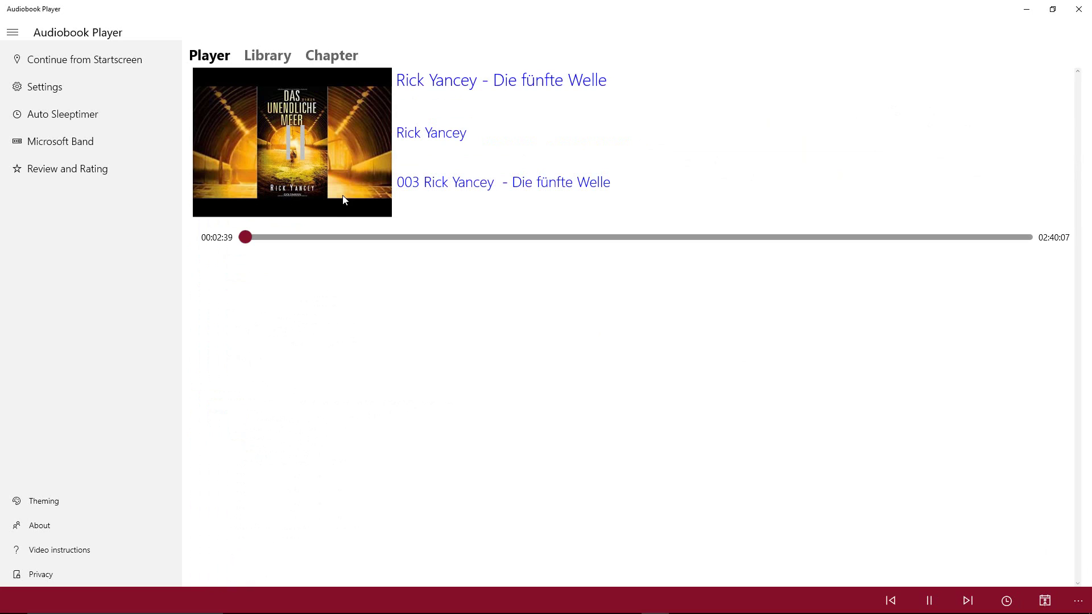
pyautogui.click(334, 182)
pyautogui.click(272, 165)
pyautogui.click(291, 166)
# Move the playback position near the middle of the audiobook, to about 01:09:56, and leave playback paused
pyautogui.moveTo(247, 239)
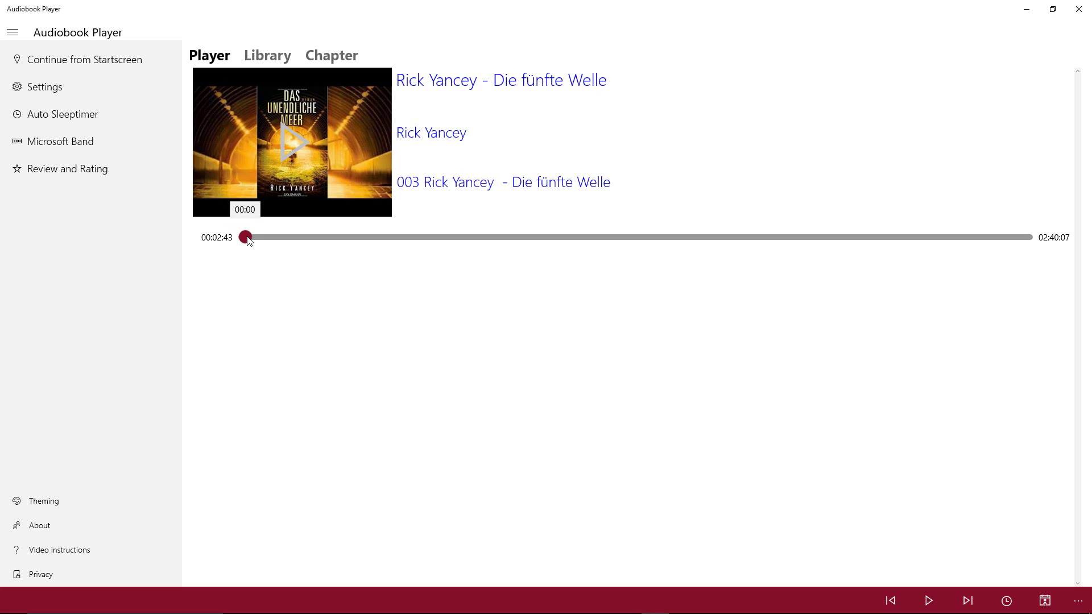
pyautogui.moveTo(248, 239); pyautogui.dragTo(605, 244)
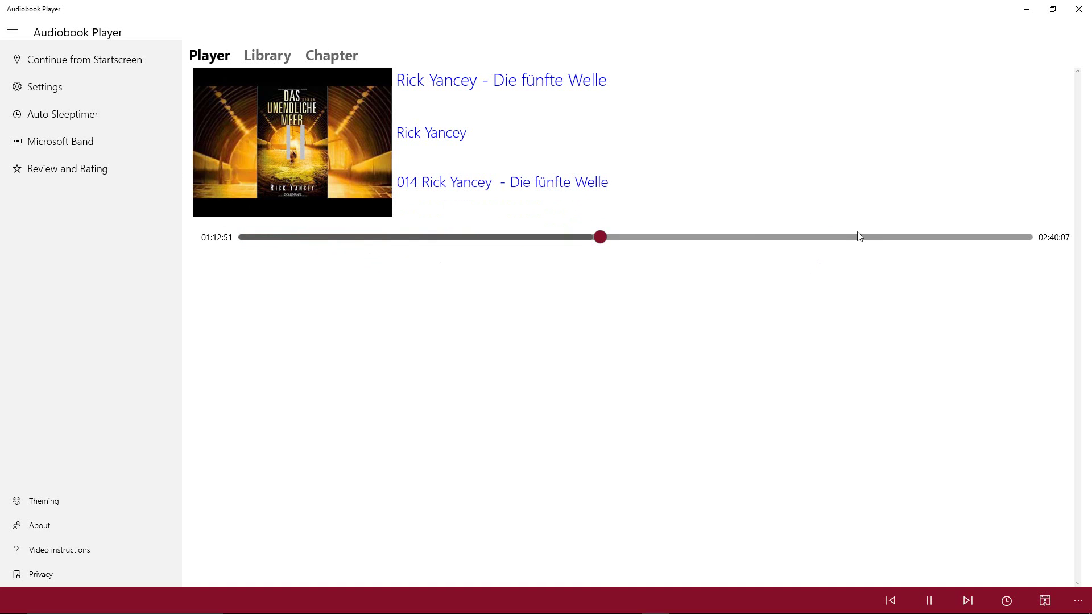
pyautogui.click(930, 601)
pyautogui.moveTo(604, 242)
pyautogui.mouseDown()
pyautogui.moveTo(649, 242)
pyautogui.moveTo(598, 247)
pyautogui.mouseUp()
pyautogui.click(944, 604)
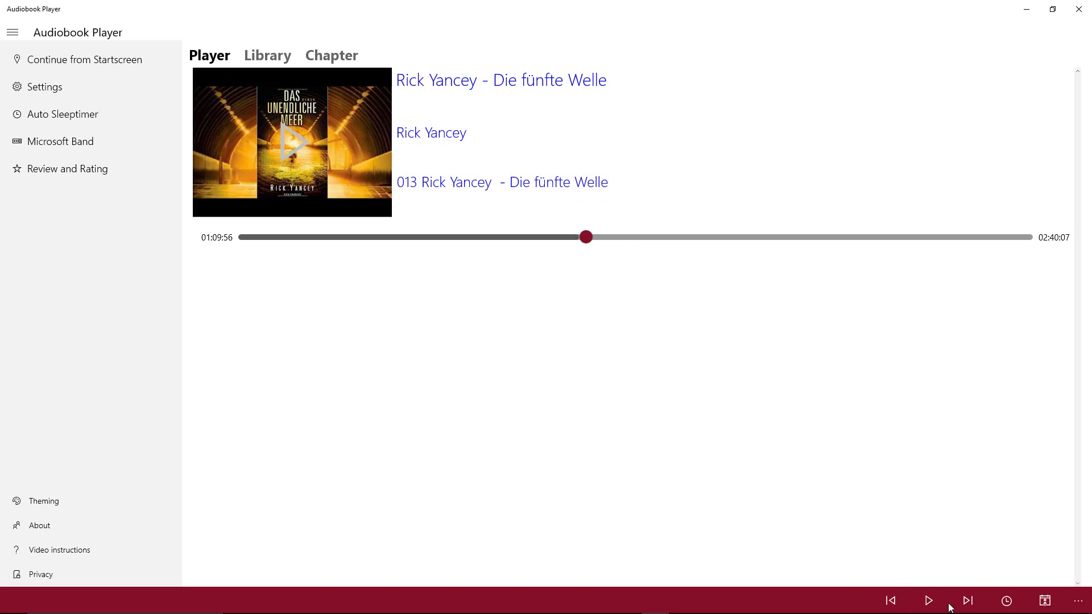
# Examine the minutes and hours choices in the Go to time dialog and close it without jumping
pyautogui.click(1045, 601)
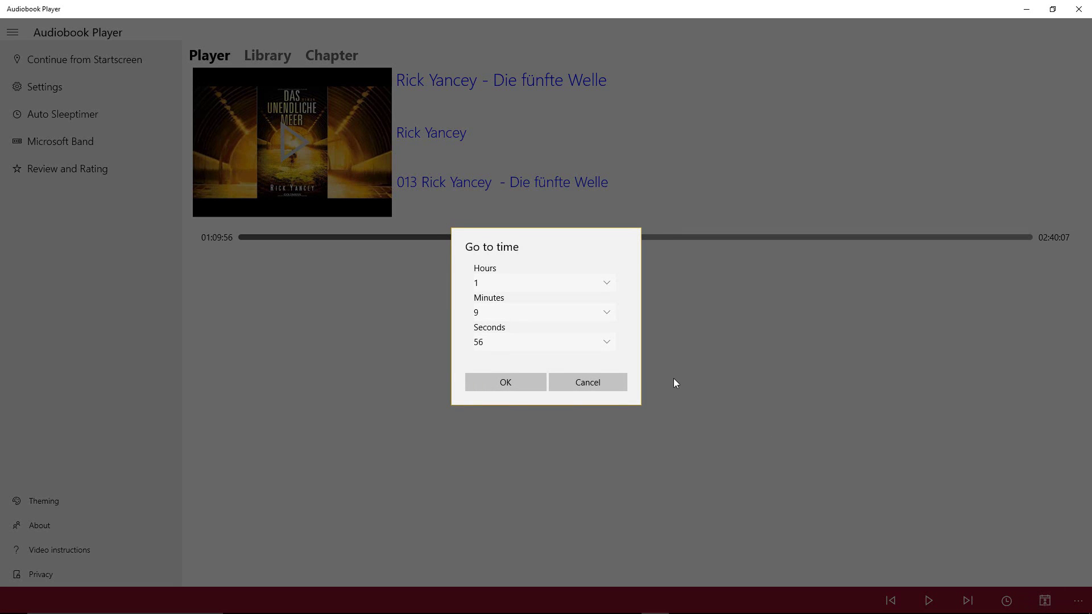
pyautogui.click(503, 317)
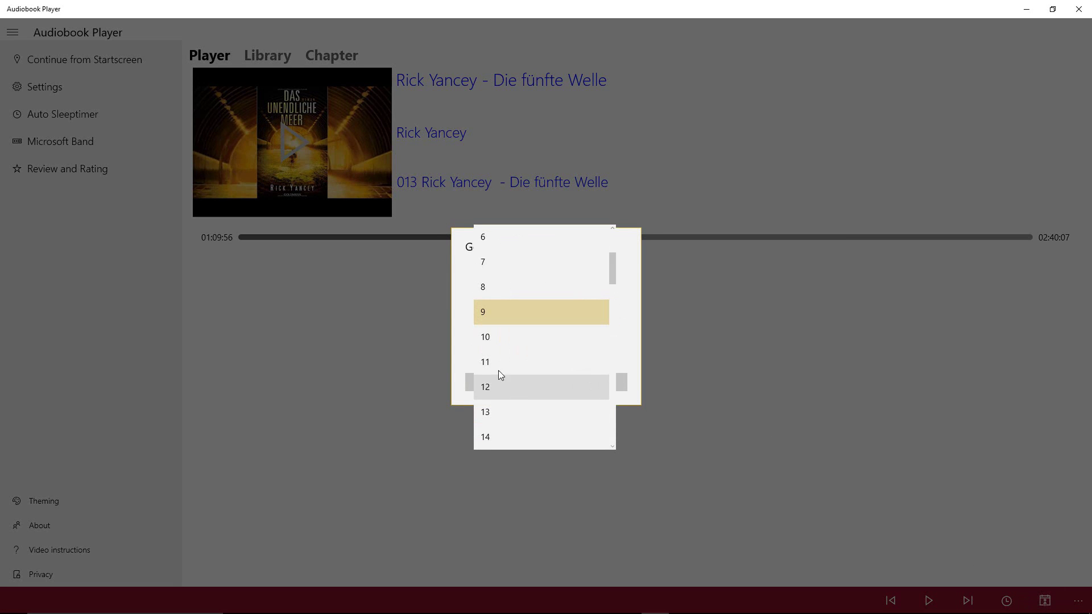
pyautogui.click(465, 339)
pyautogui.click(510, 288)
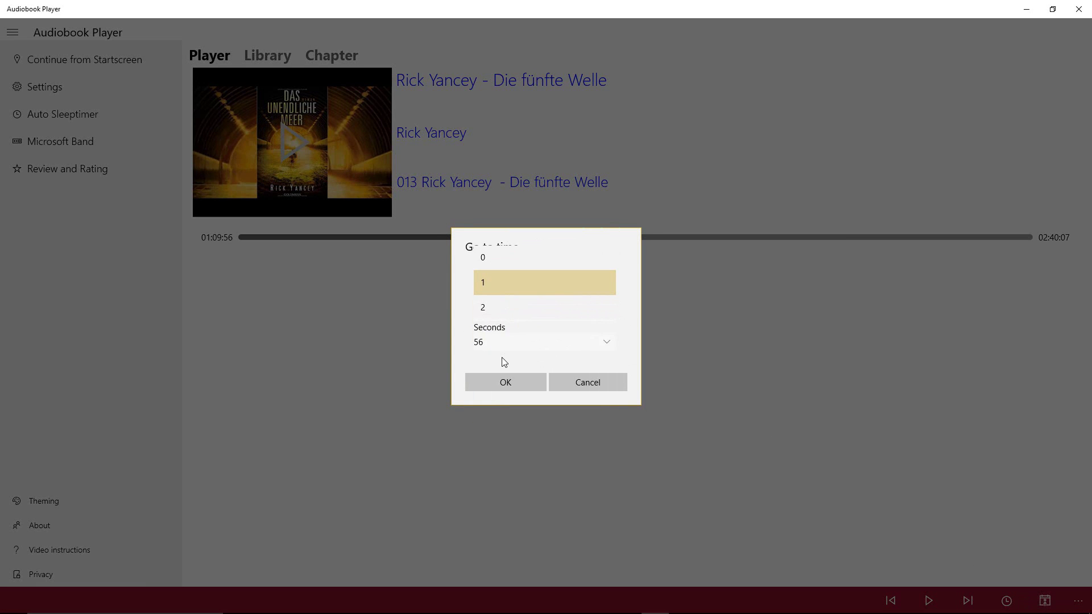
pyautogui.click(462, 292)
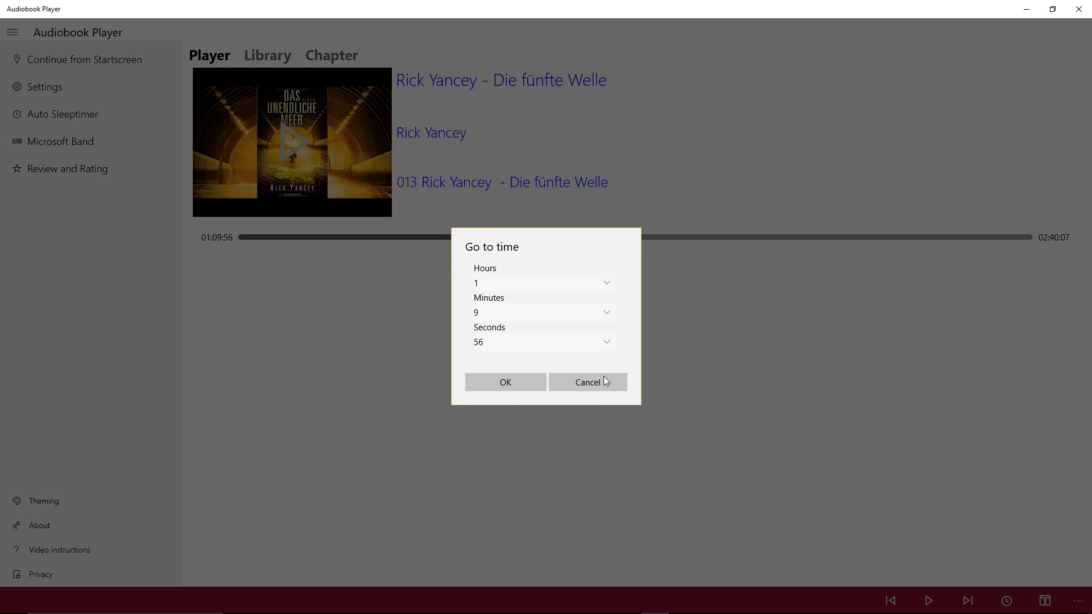
pyautogui.click(621, 390)
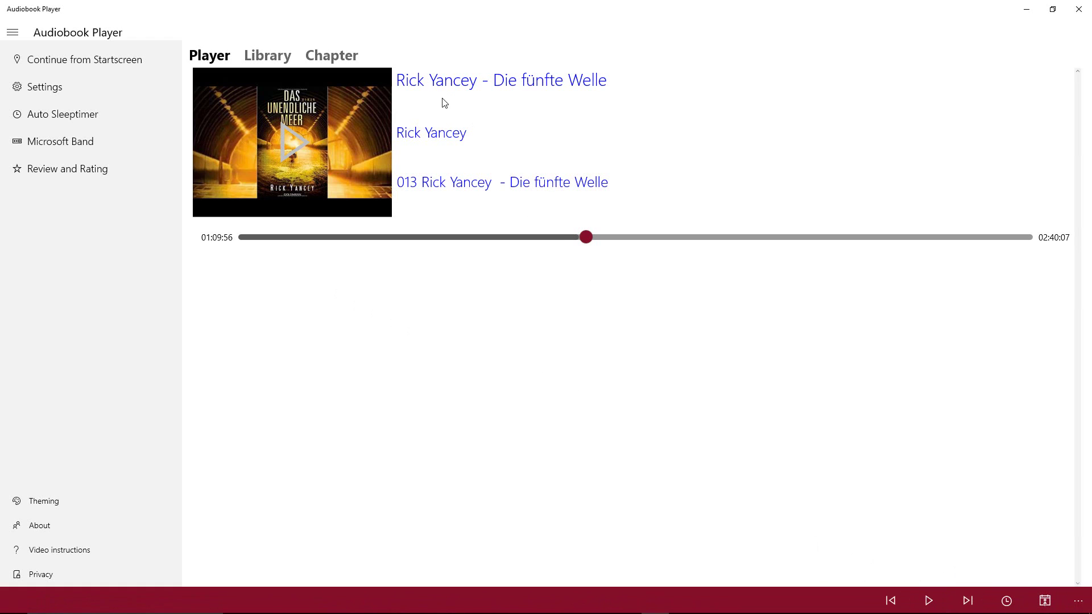
# View the chapter list of the current audiobook and return to the library
pyautogui.click(352, 54)
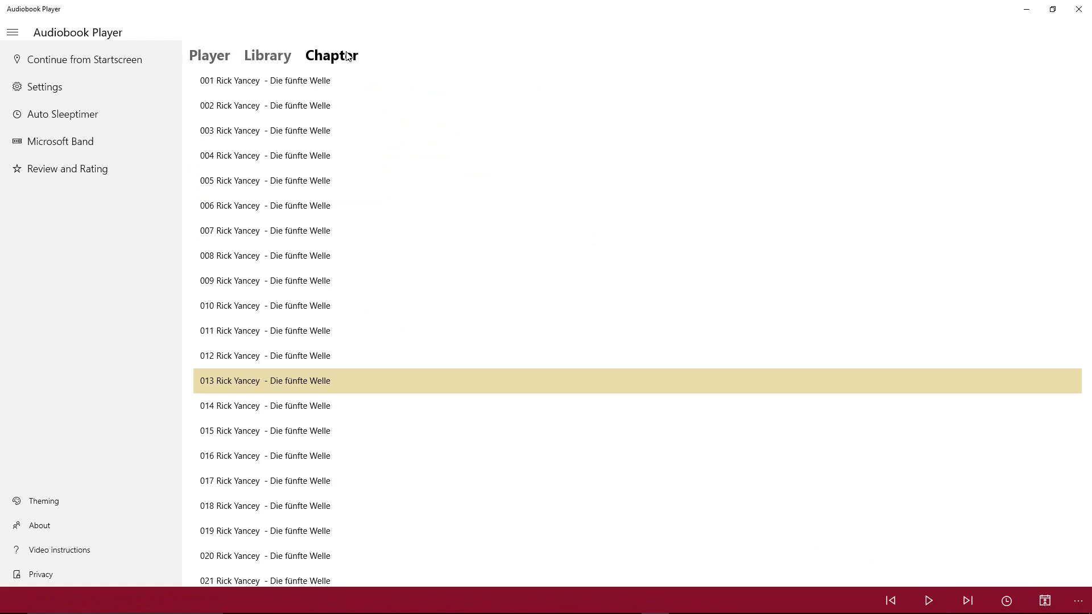
pyautogui.click(281, 63)
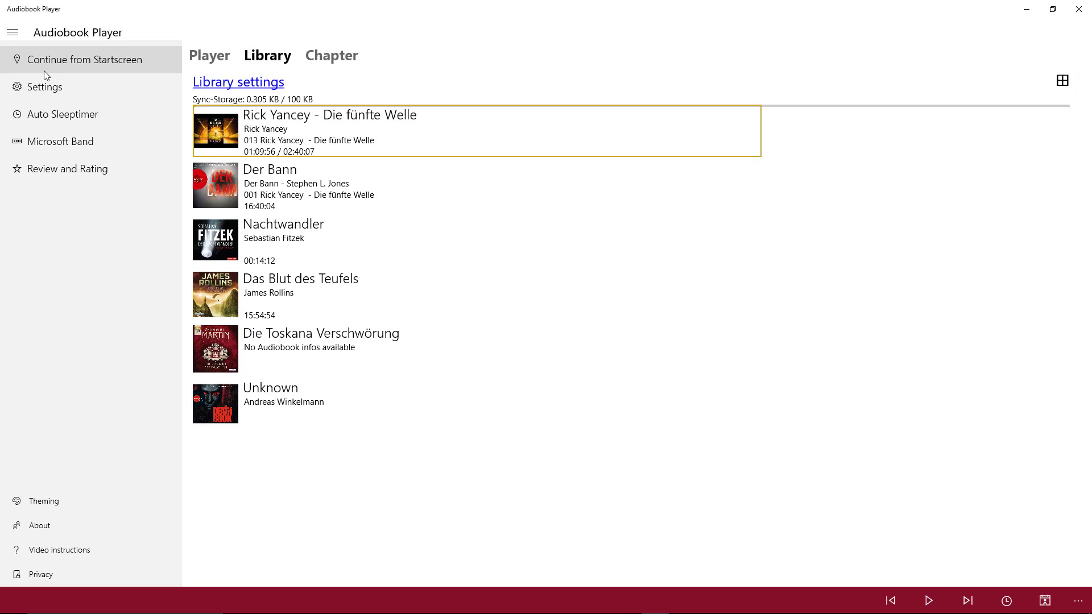
# Pin the Continue tile for the current audiobook to Start and find it among the Windows tiles
pyautogui.click(142, 67)
pyautogui.press('super')
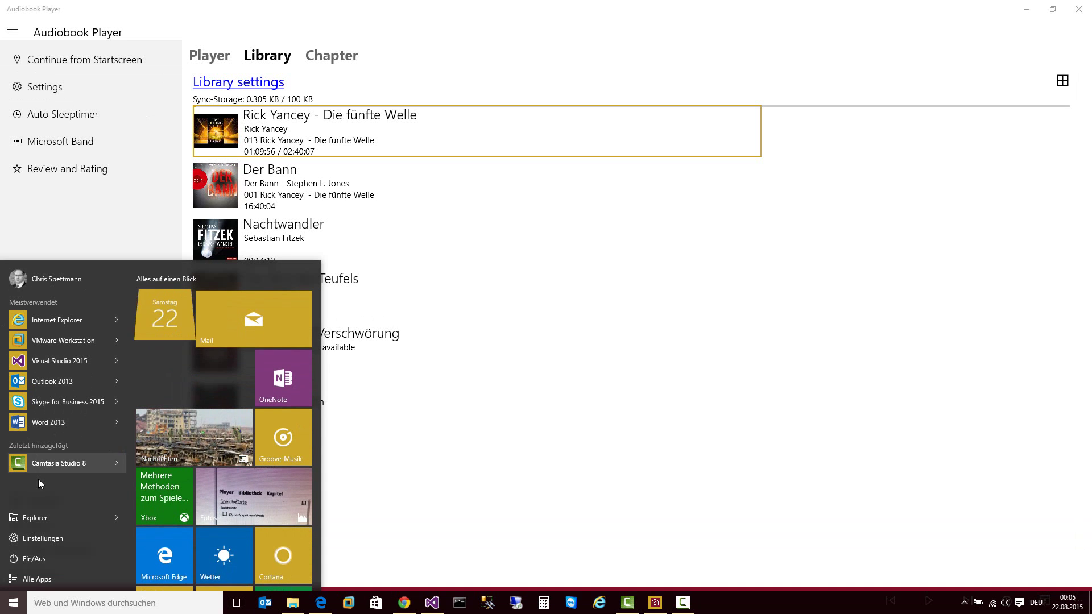
pyautogui.scroll(-4, 189, 469)
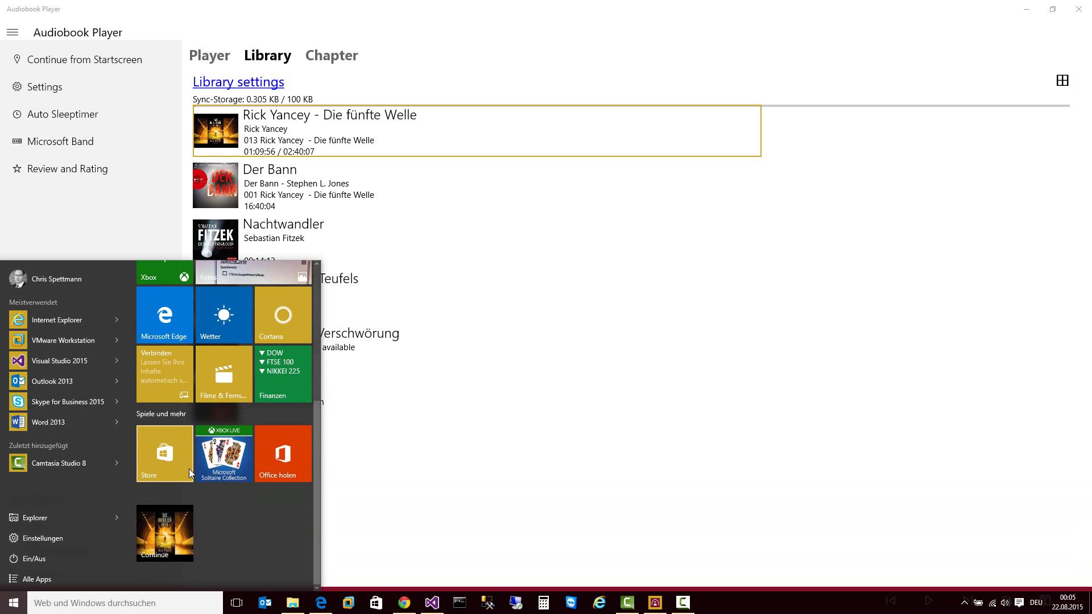
# Resize the Continue tile to large (Groß) and move it up to the first tile group in Start
pyautogui.rightClick(170, 529)
pyautogui.moveTo(223, 558)
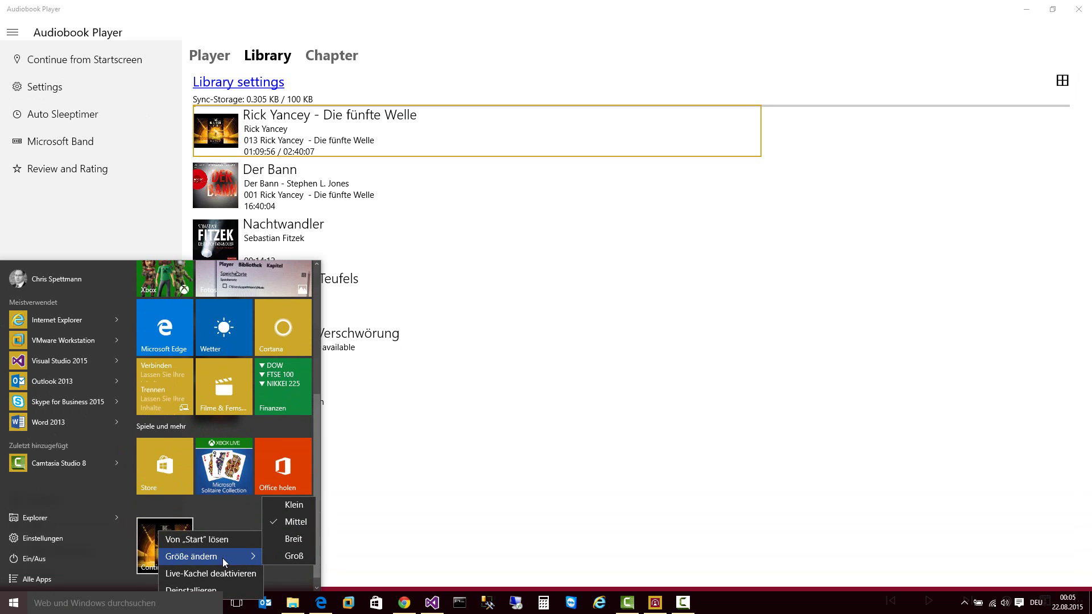
pyautogui.click(292, 558)
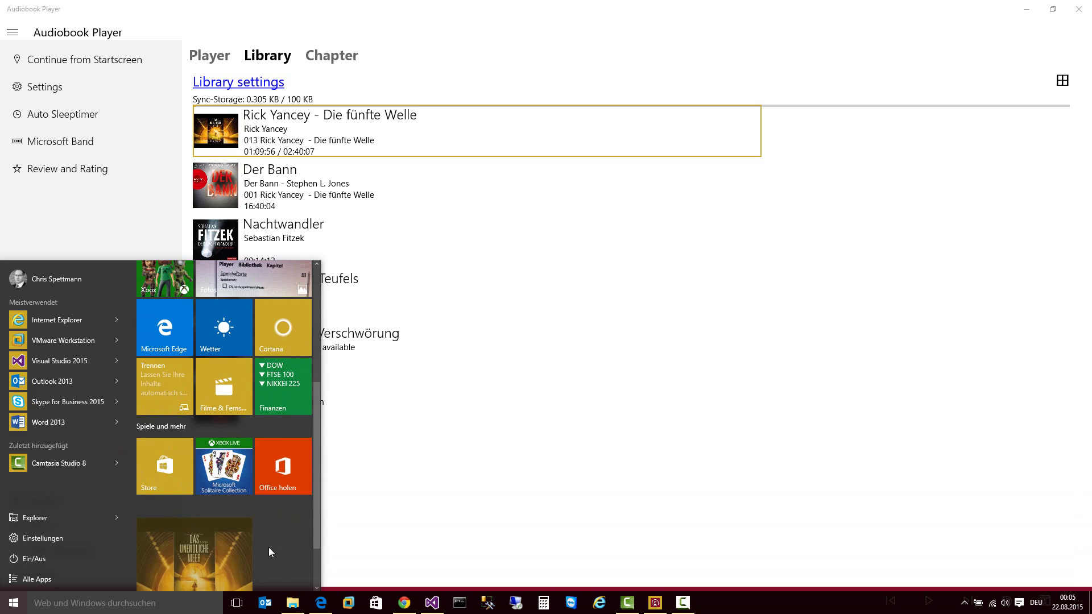
pyautogui.moveTo(210, 558); pyautogui.dragTo(239, 291)
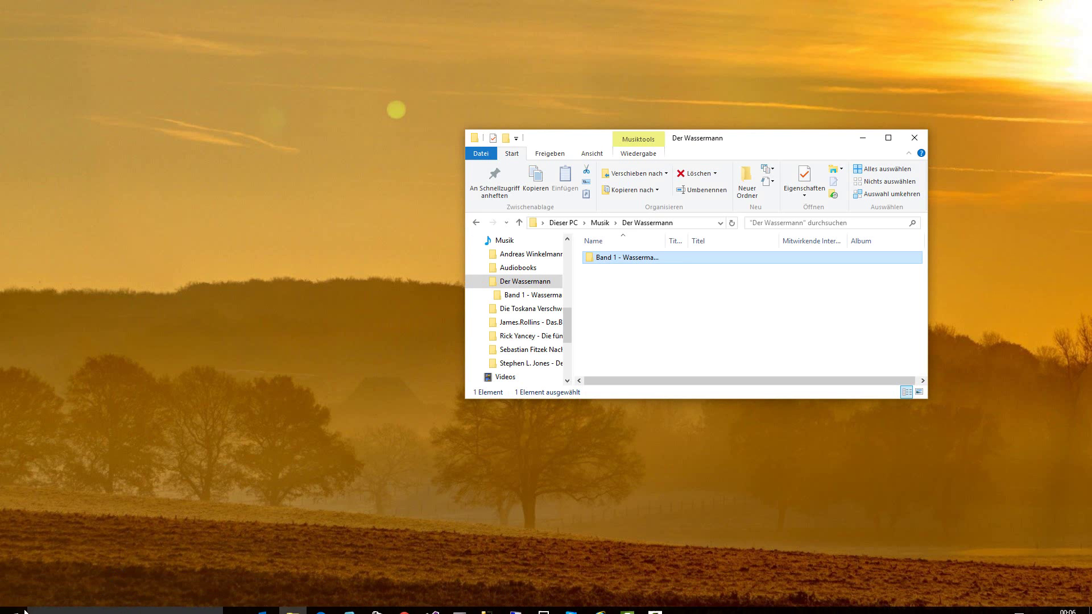
# Minimize the File Explorer window, resume the audiobook from the Continue tile in Start, and pause playback
pyautogui.click(863, 138)
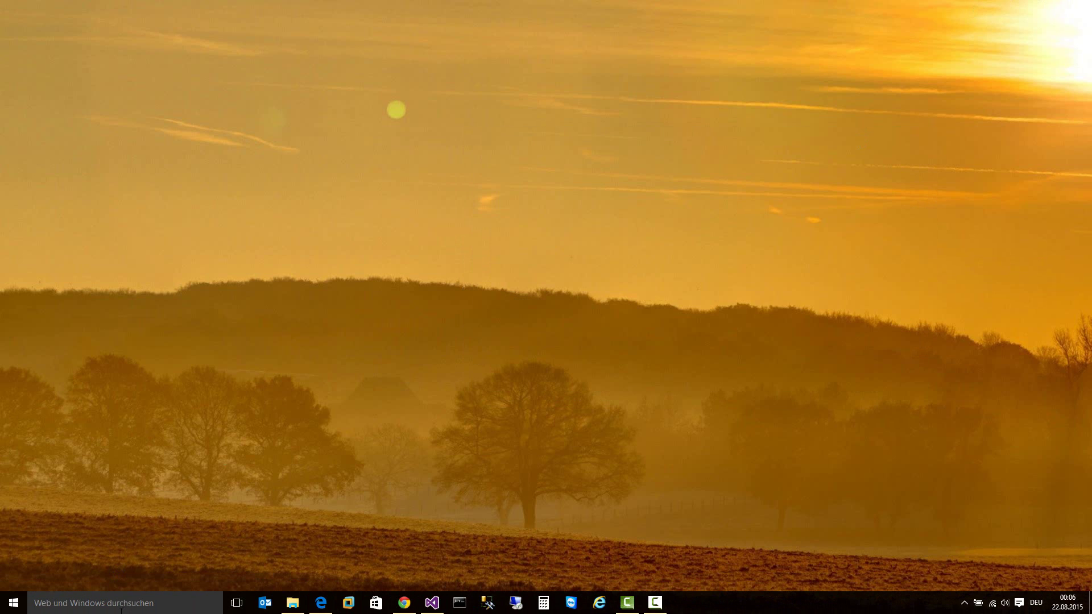
pyautogui.click(14, 610)
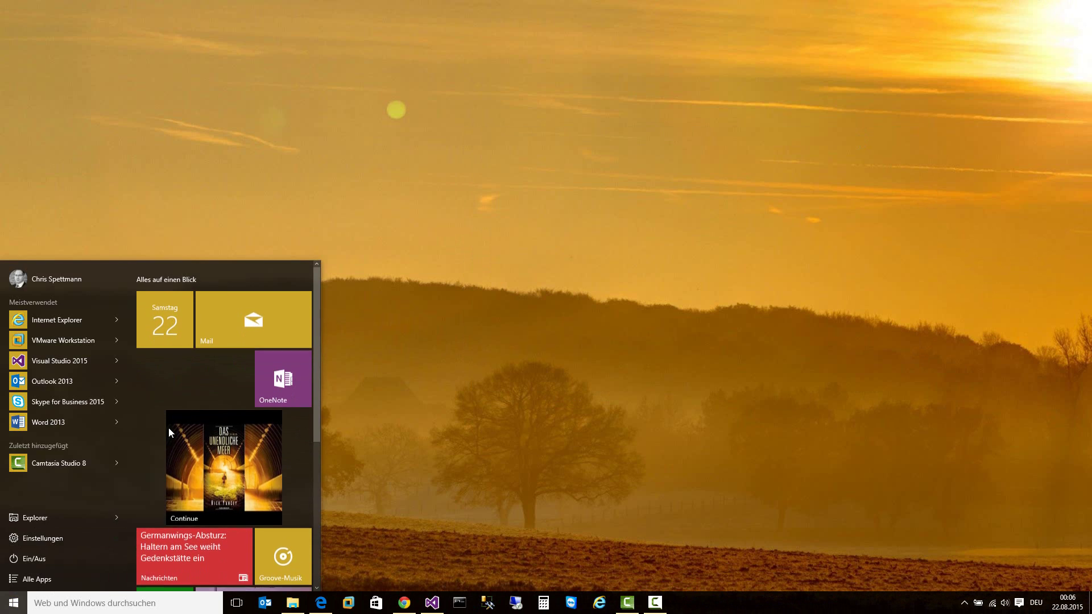
pyautogui.click(251, 464)
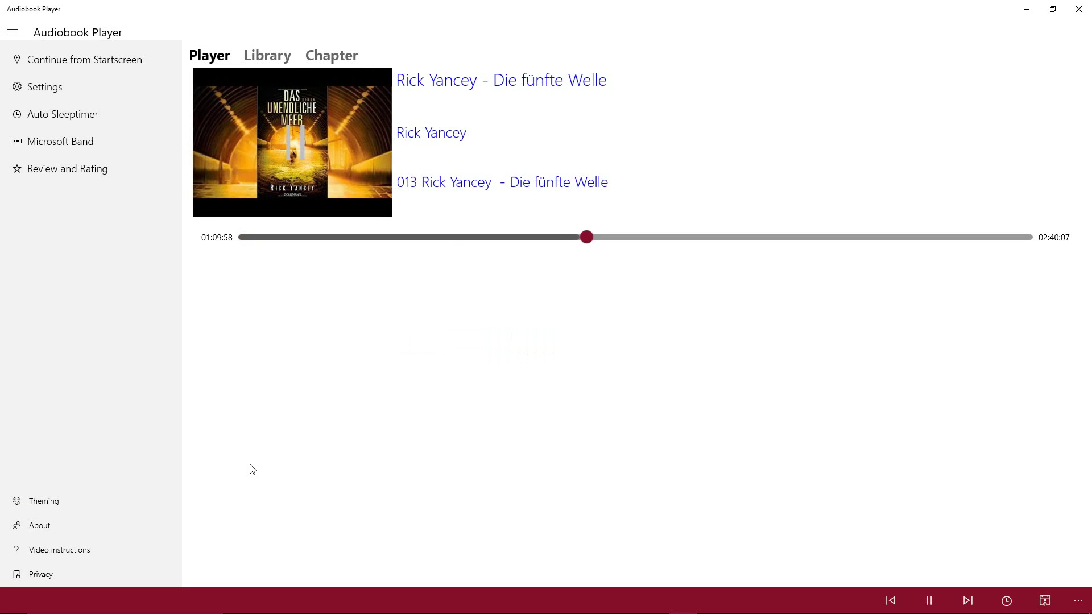
pyautogui.click(296, 139)
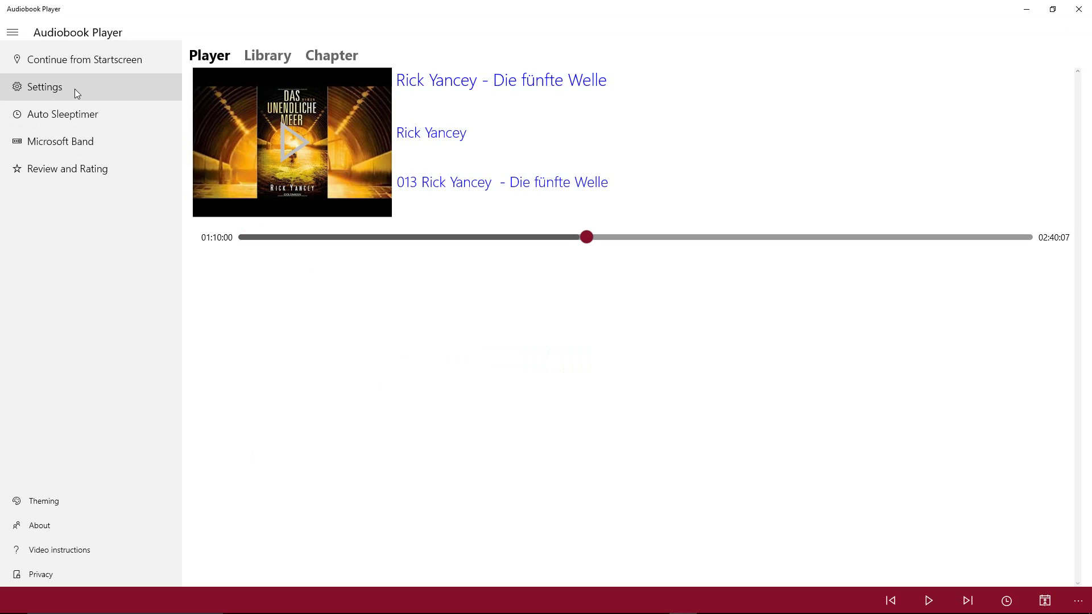
# Look over the library's audiobook list and return to the player view
pyautogui.click(261, 55)
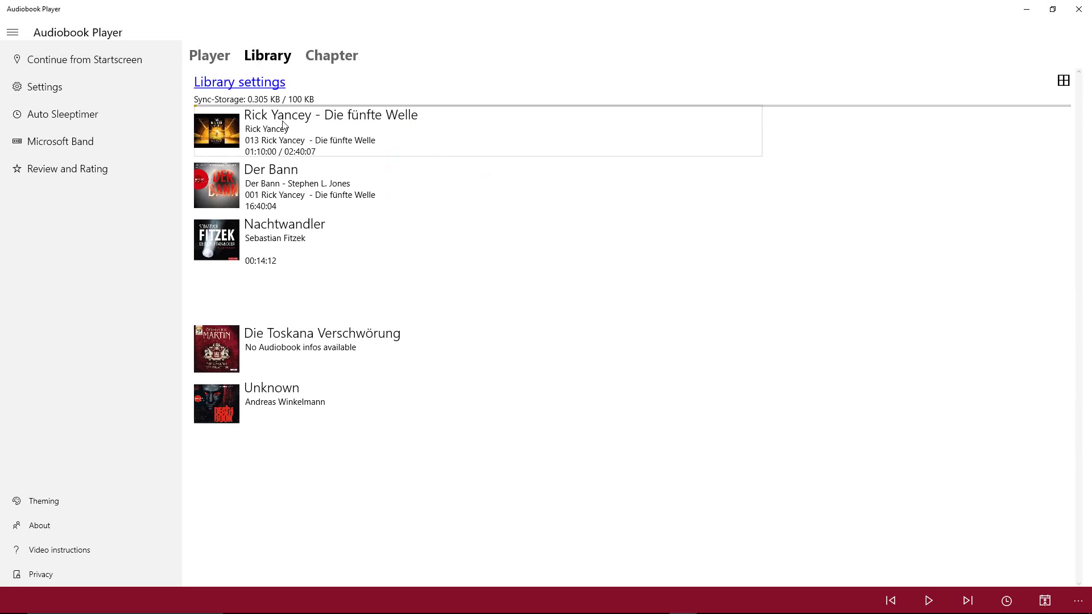
pyautogui.click(60, 91)
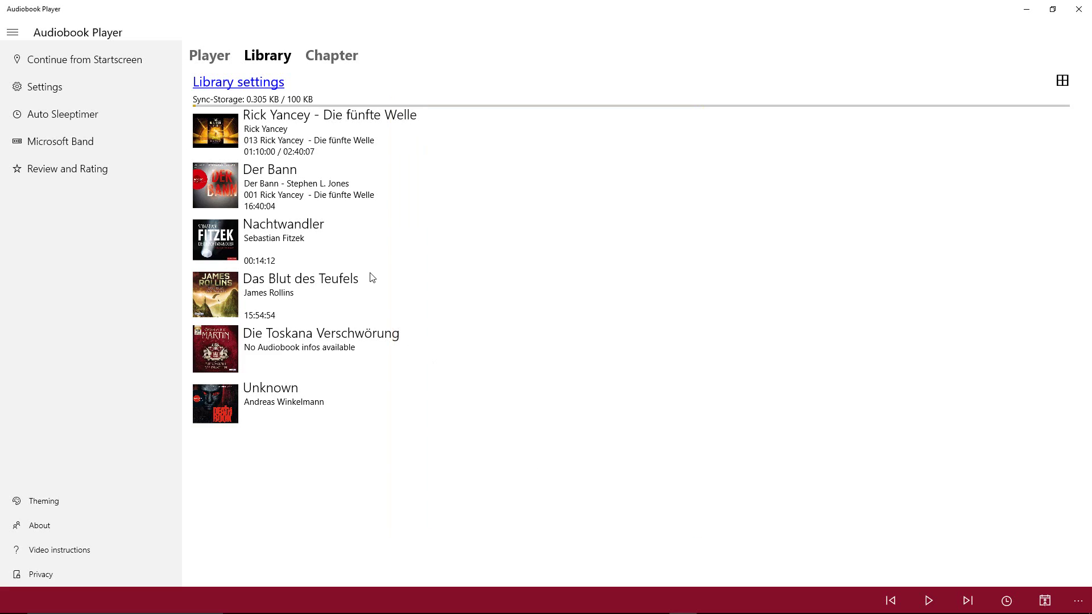
pyautogui.click(209, 55)
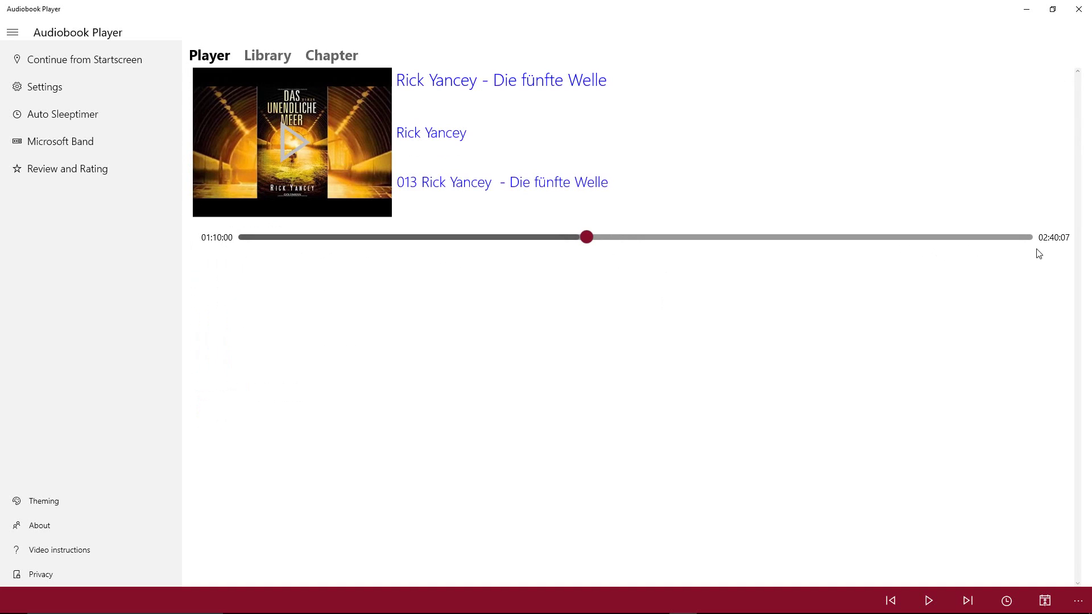
# Check the fast forward and rewind time in the settings, cancel, and view the matching skip commands for playback
pyautogui.click(80, 87)
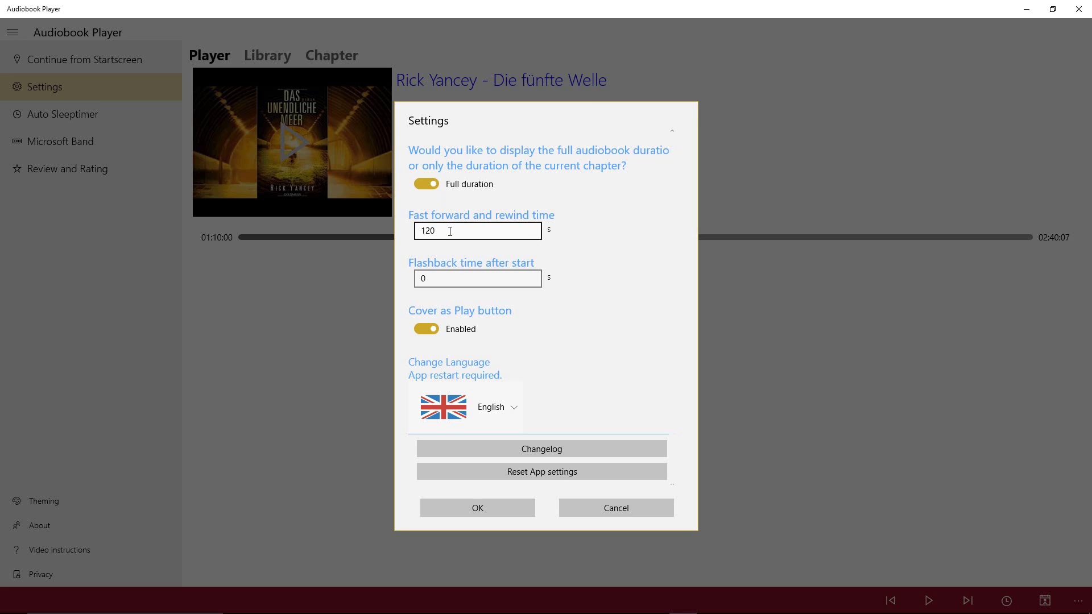
pyautogui.moveTo(452, 231); pyautogui.dragTo(362, 239)
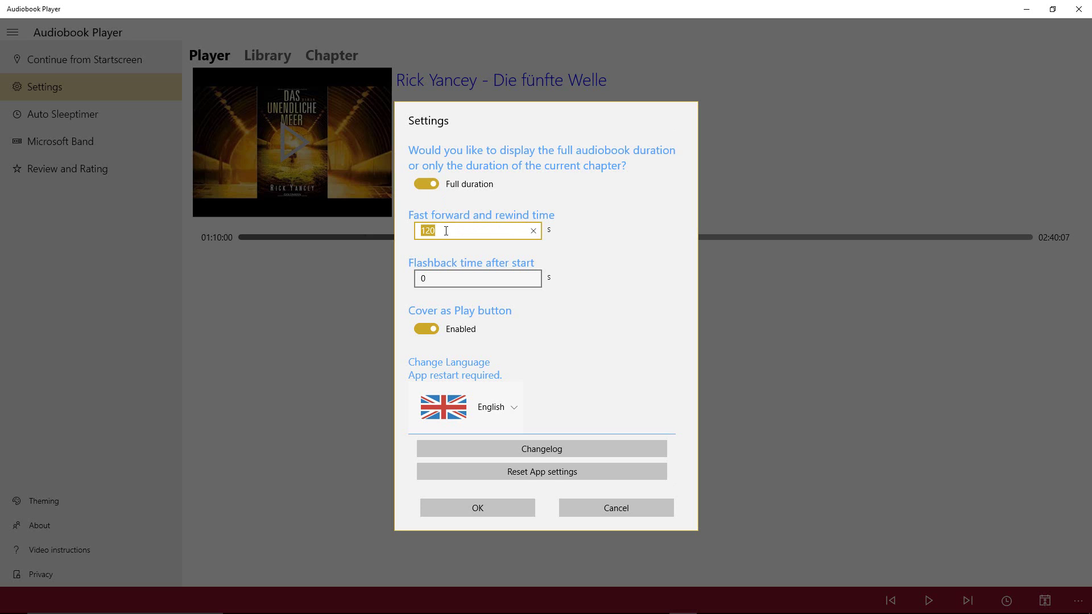
pyautogui.click(656, 501)
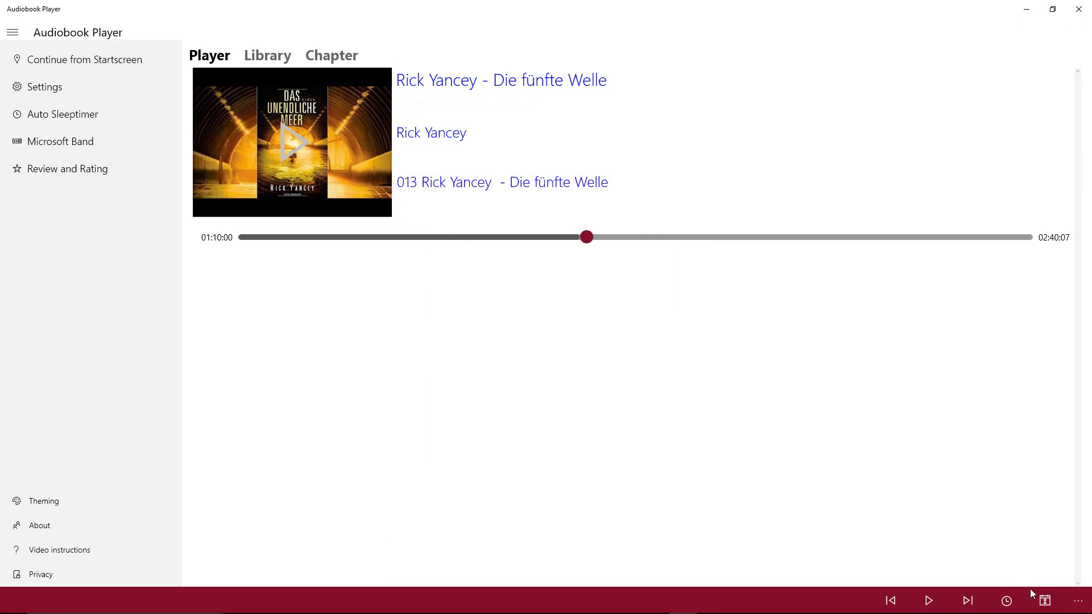
pyautogui.click(1075, 604)
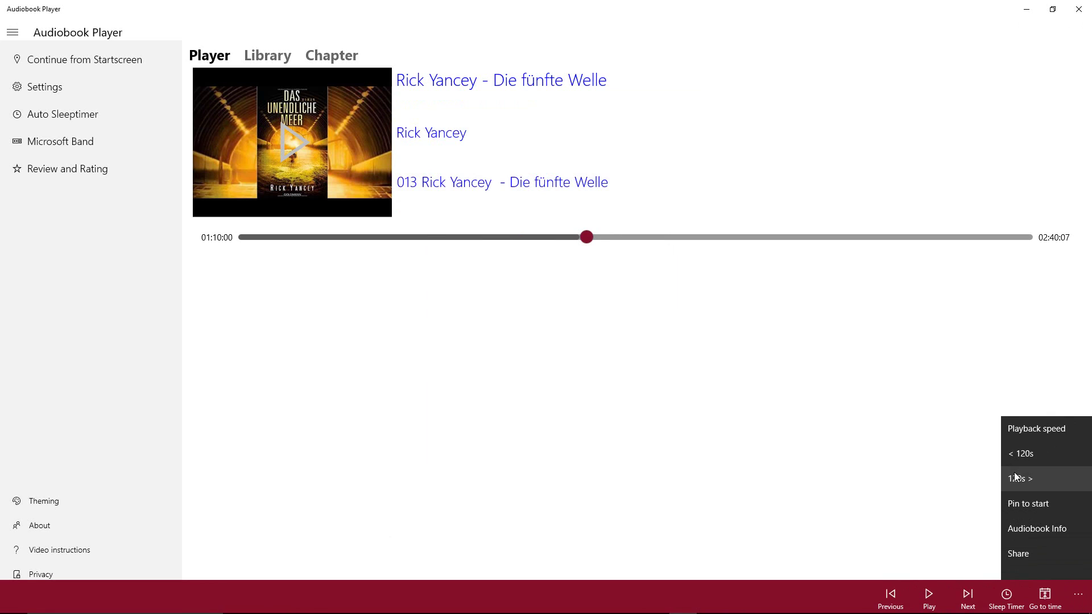
# Set the fast forward and rewind time to 60 seconds, save the settings, and check the skip commands
pyautogui.click(74, 86)
pyautogui.moveTo(451, 242); pyautogui.dragTo(401, 233)
pyautogui.press('BackSpace')
pyautogui.press('BackSpace')
pyautogui.write('60')
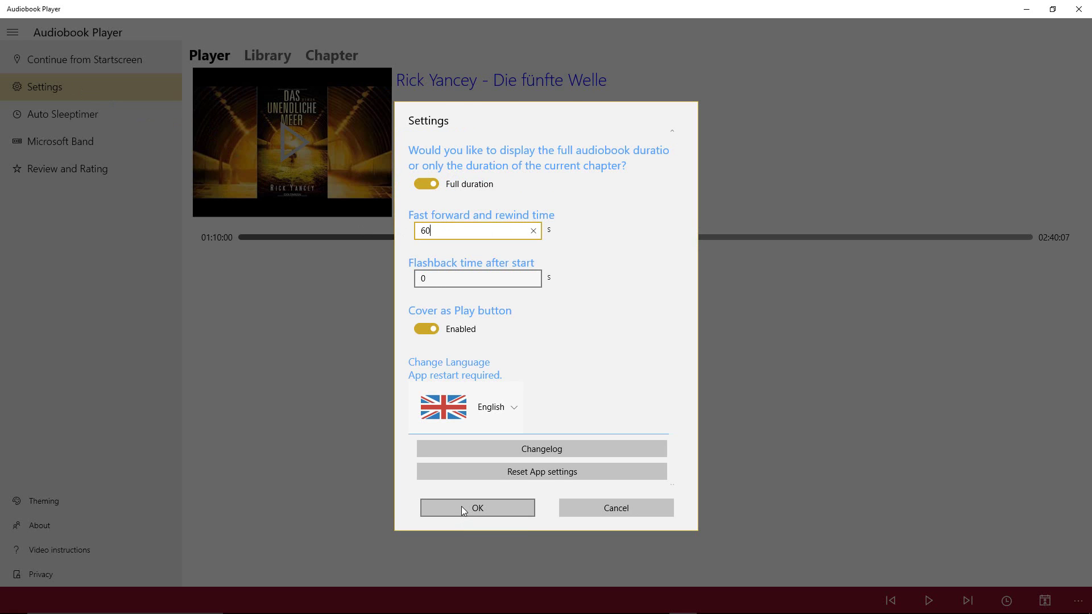
pyautogui.click(462, 509)
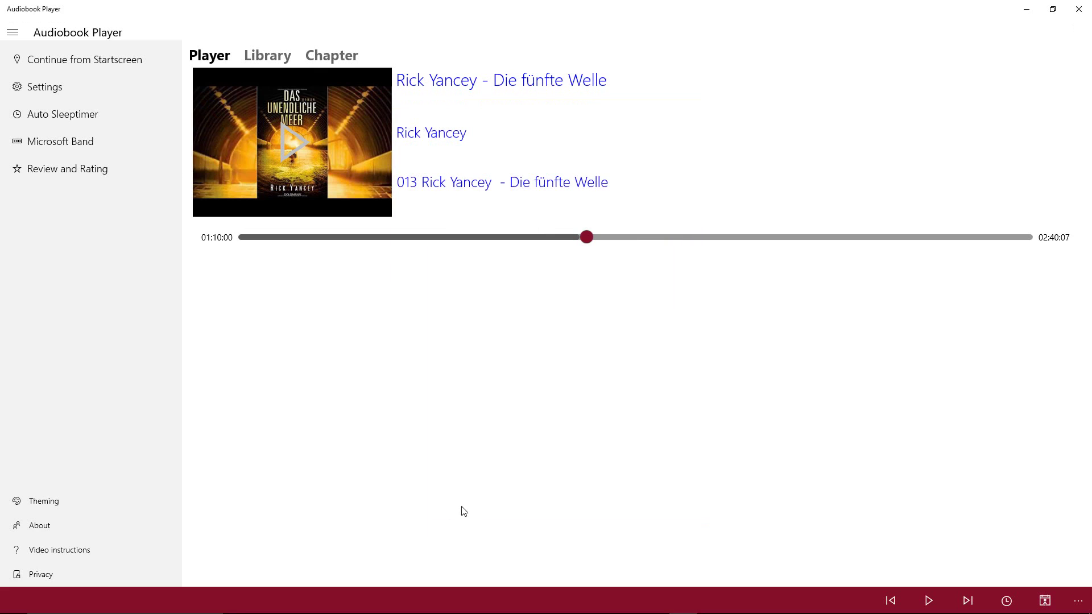
pyautogui.click(1073, 603)
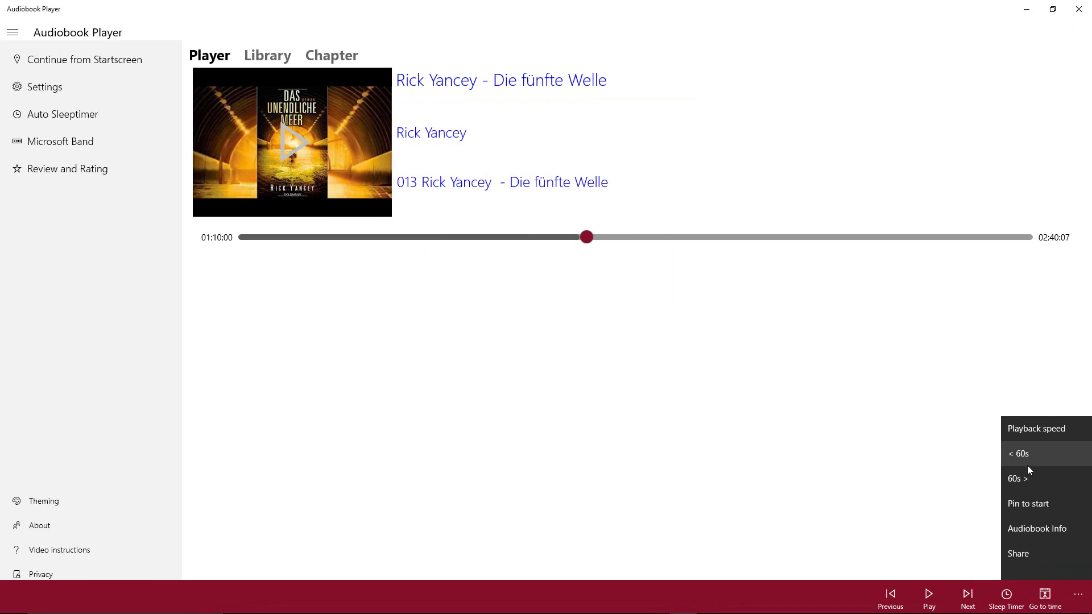
# Set the flashback time after start to 120 seconds in the settings
pyautogui.click(44, 88)
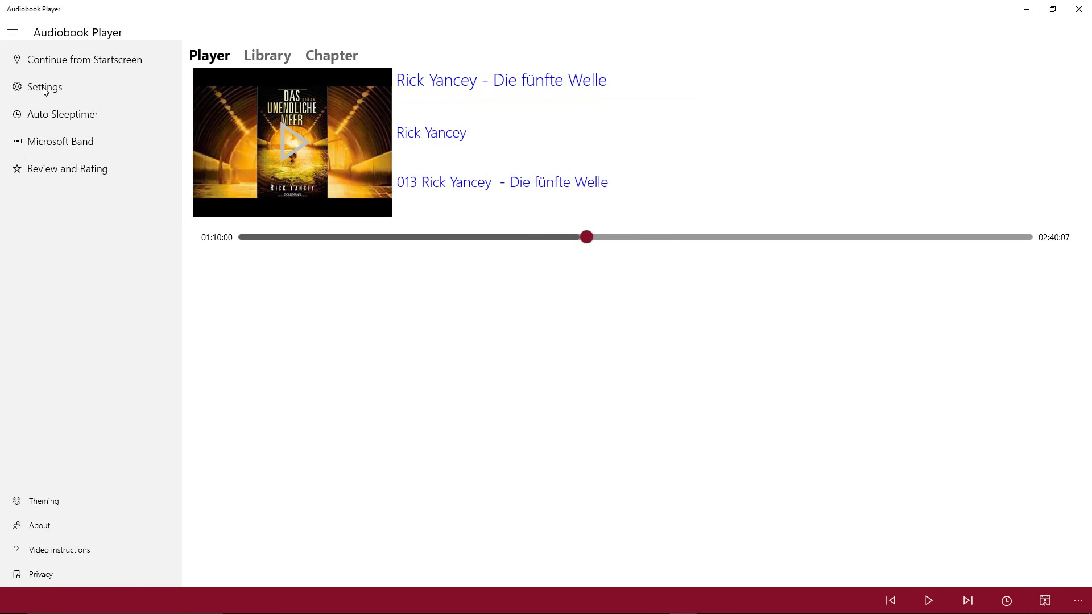
pyautogui.click(44, 88)
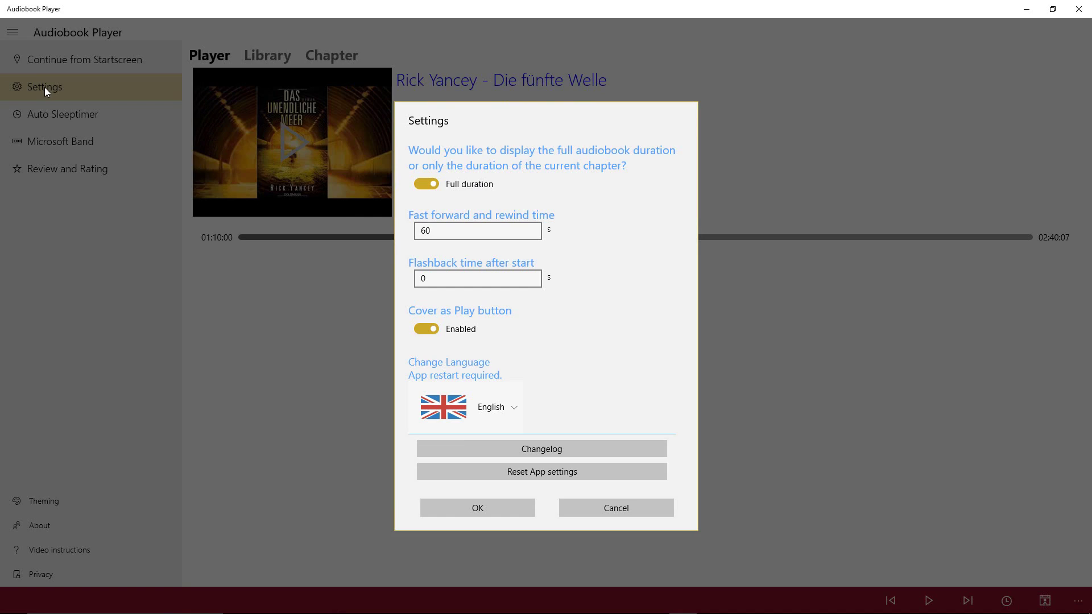
pyautogui.click(478, 279)
pyautogui.doubleClick(450, 275)
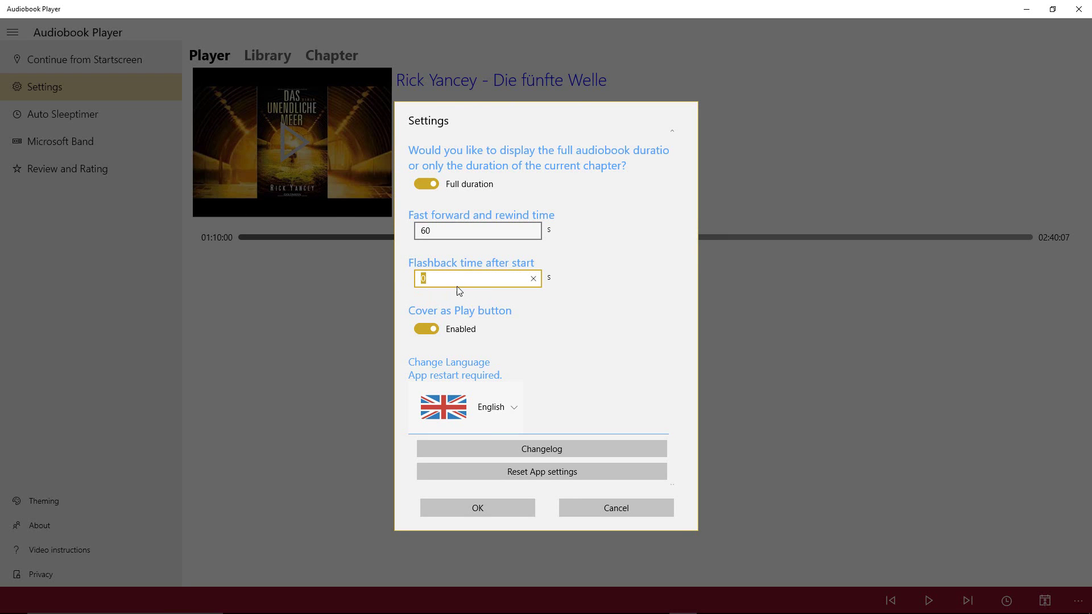
pyautogui.write('0')
pyautogui.doubleClick(458, 276)
pyautogui.write('0')
pyautogui.press('BackSpace')
pyautogui.write('30')
pyautogui.press('BackSpace')
pyautogui.press('BackSpace')
pyautogui.write('120')
pyautogui.doubleClick(448, 277)
# Disable Cover as Play button and save the settings
pyautogui.click(470, 299)
pyautogui.click(424, 329)
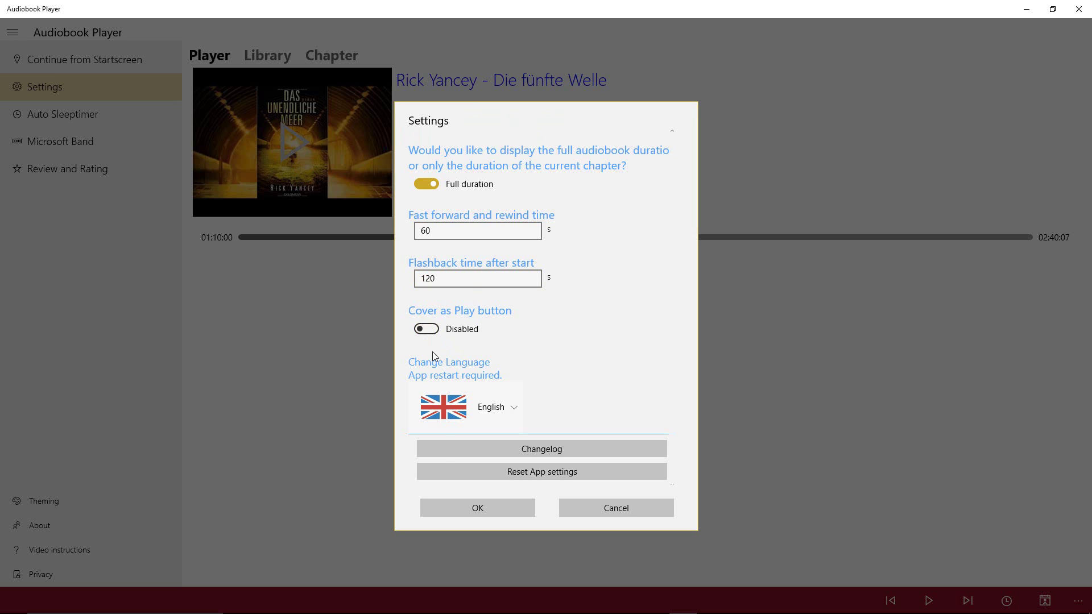
pyautogui.click(490, 505)
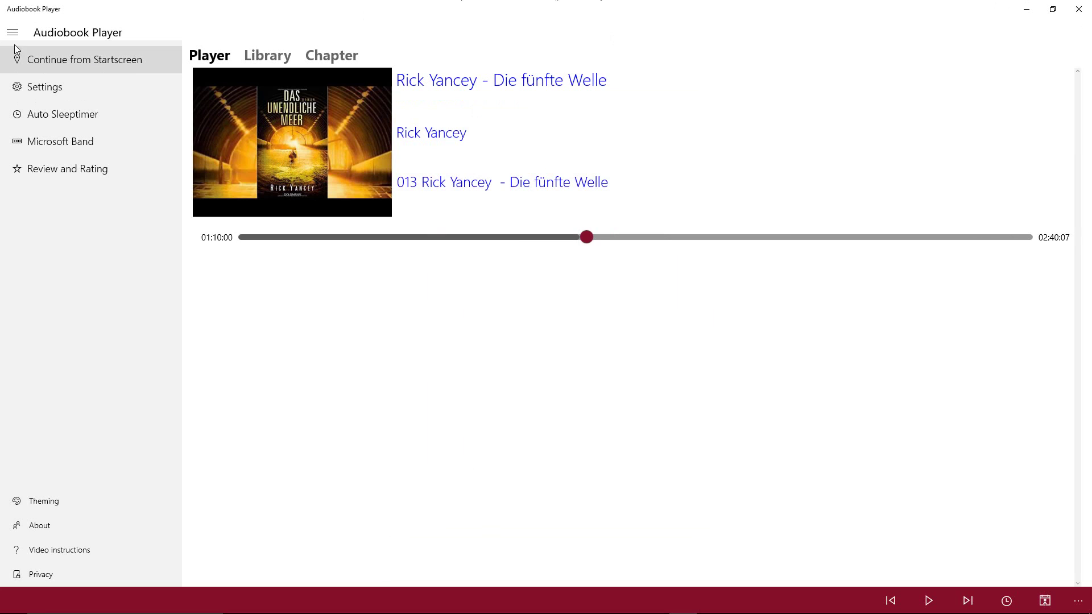
# Restore the window from full screen, try wider sizes, and narrow it to the phone-style layout with the cover above the title
pyautogui.doubleClick(375, 10)
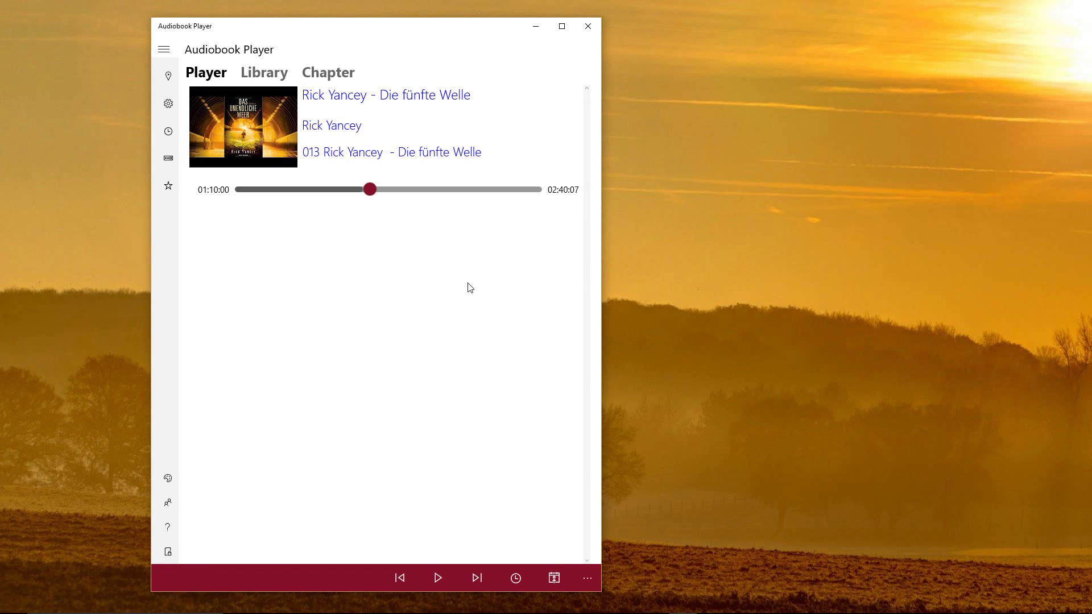
pyautogui.moveTo(605, 304); pyautogui.dragTo(997, 303)
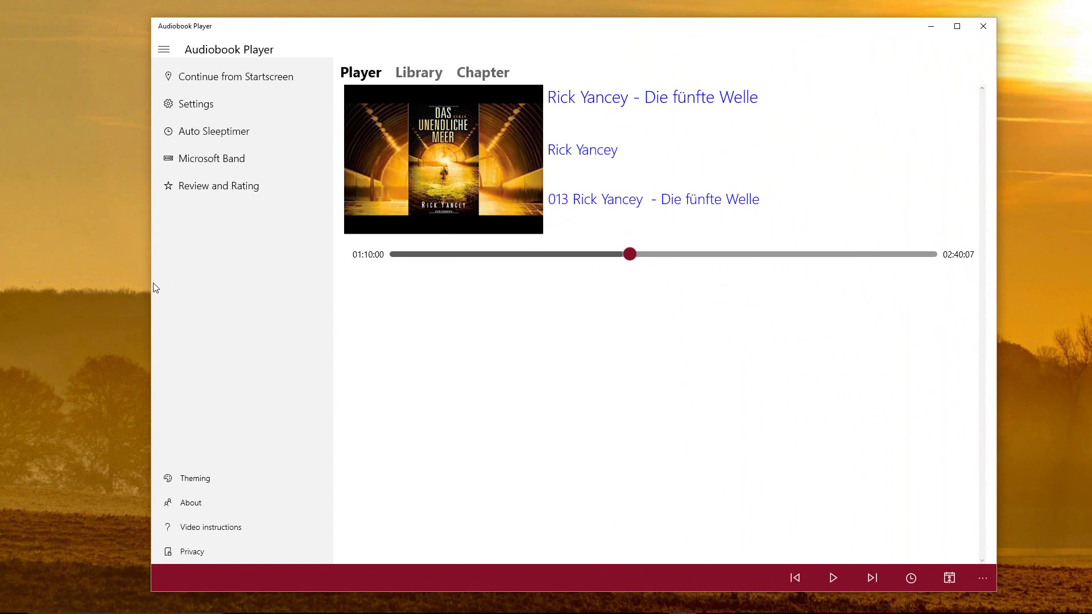
pyautogui.moveTo(151, 282); pyautogui.dragTo(59, 281)
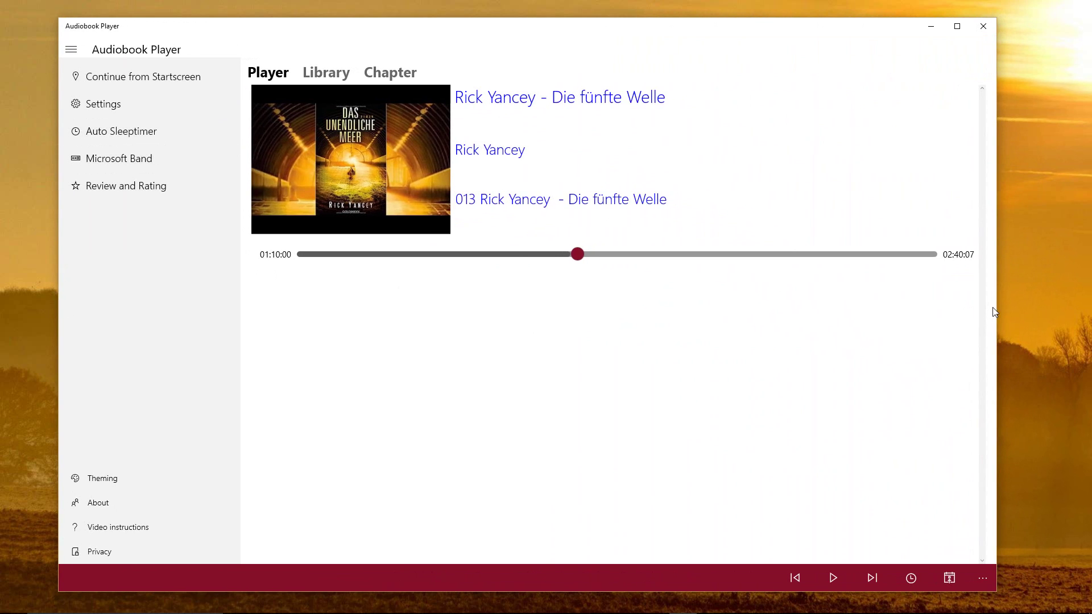
pyautogui.moveTo(997, 305); pyautogui.dragTo(586, 344)
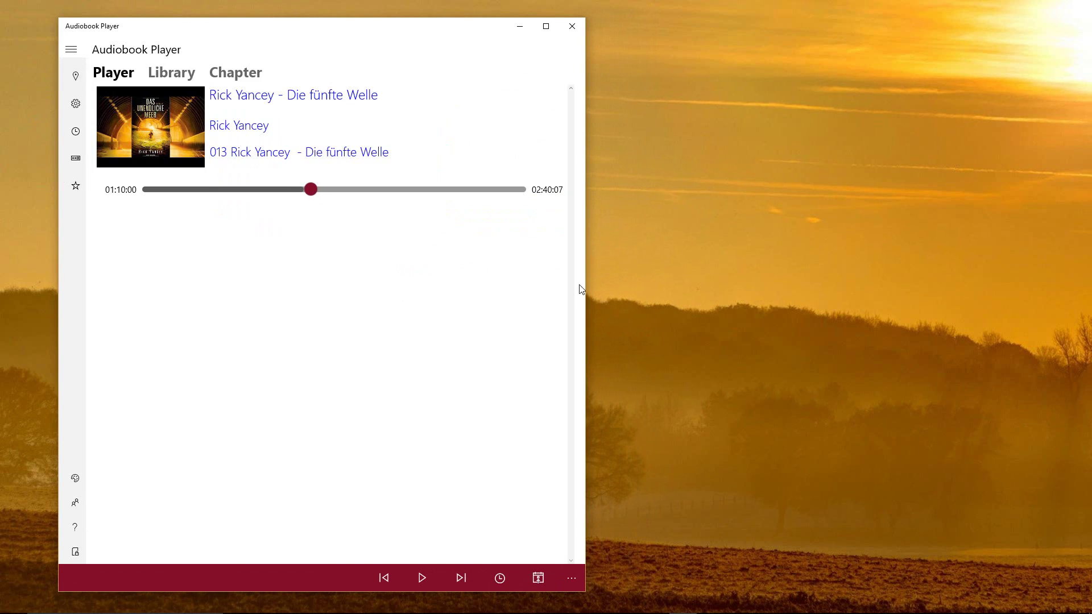
pyautogui.moveTo(588, 267); pyautogui.dragTo(343, 298)
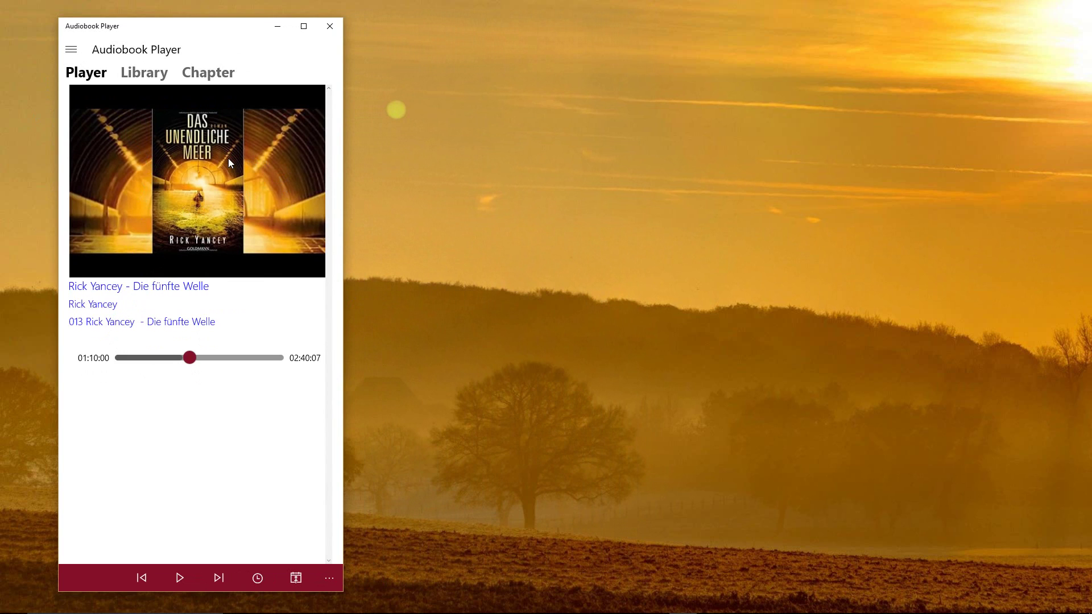
# Enable Cover as Play button, save the settings, and start and pause the audiobook using its cover
pyautogui.click(71, 51)
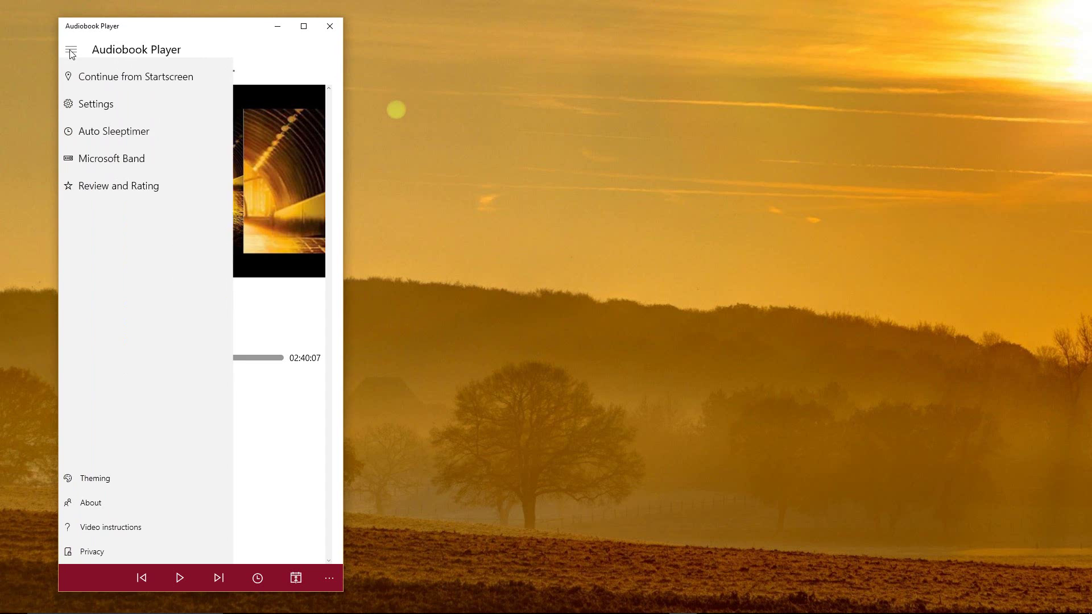
pyautogui.click(118, 113)
pyautogui.click(91, 341)
pyautogui.click(180, 504)
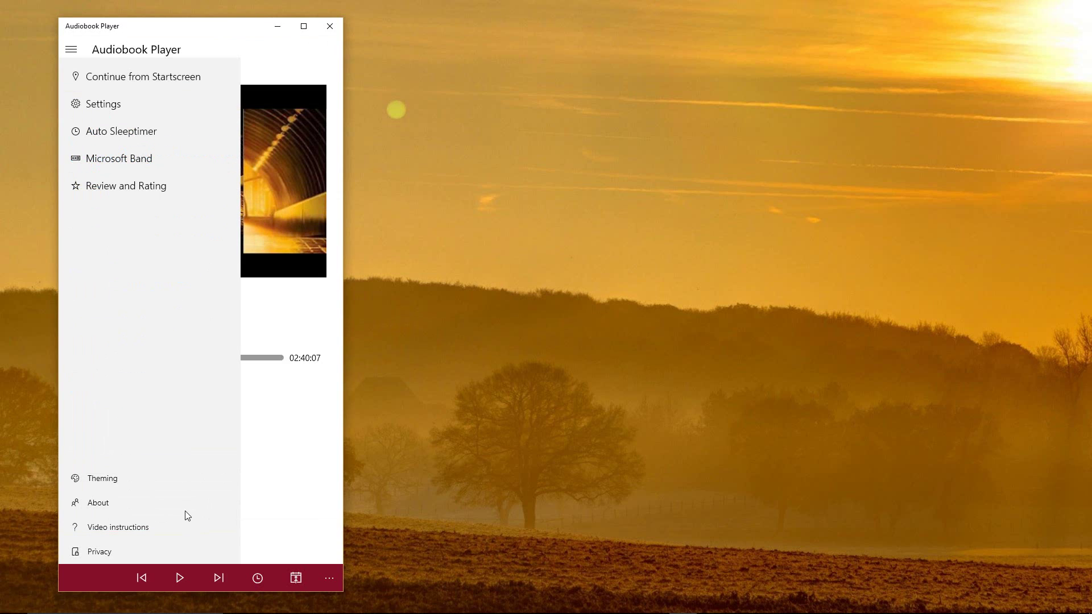
pyautogui.click(283, 66)
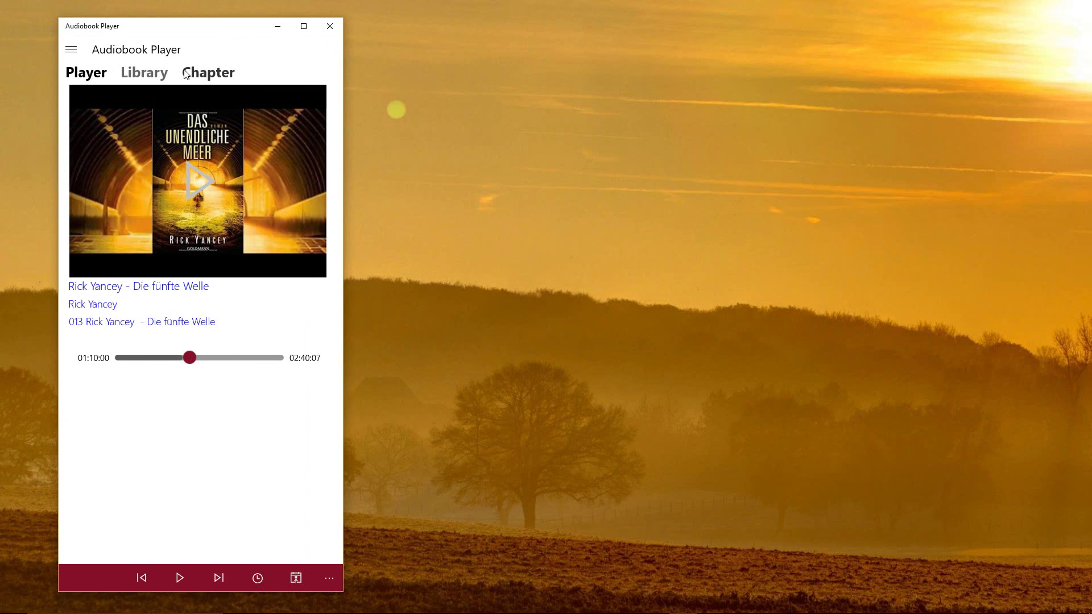
pyautogui.click(208, 175)
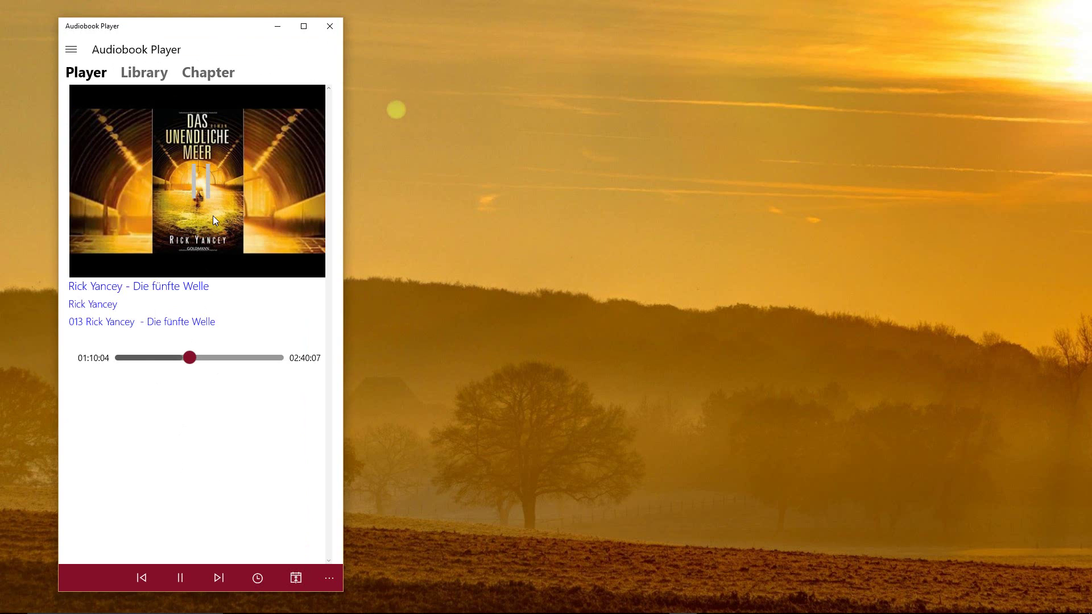
pyautogui.click(219, 177)
# Widen the window, look over the languages offered in the settings, and leave without changes
pyautogui.moveTo(343, 277); pyautogui.dragTo(1004, 301)
pyautogui.click(118, 110)
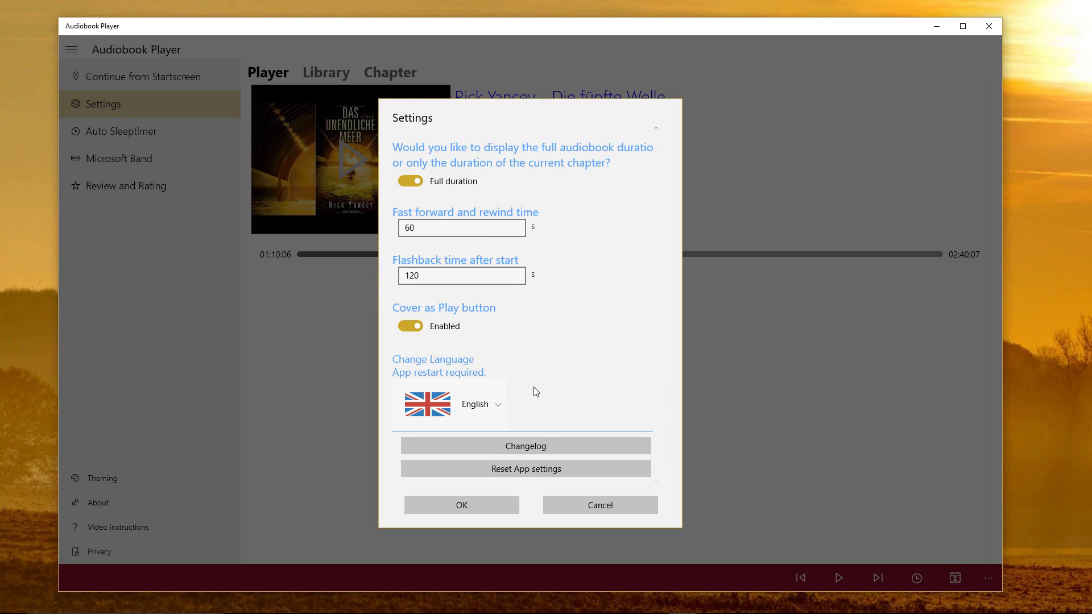
pyautogui.click(473, 409)
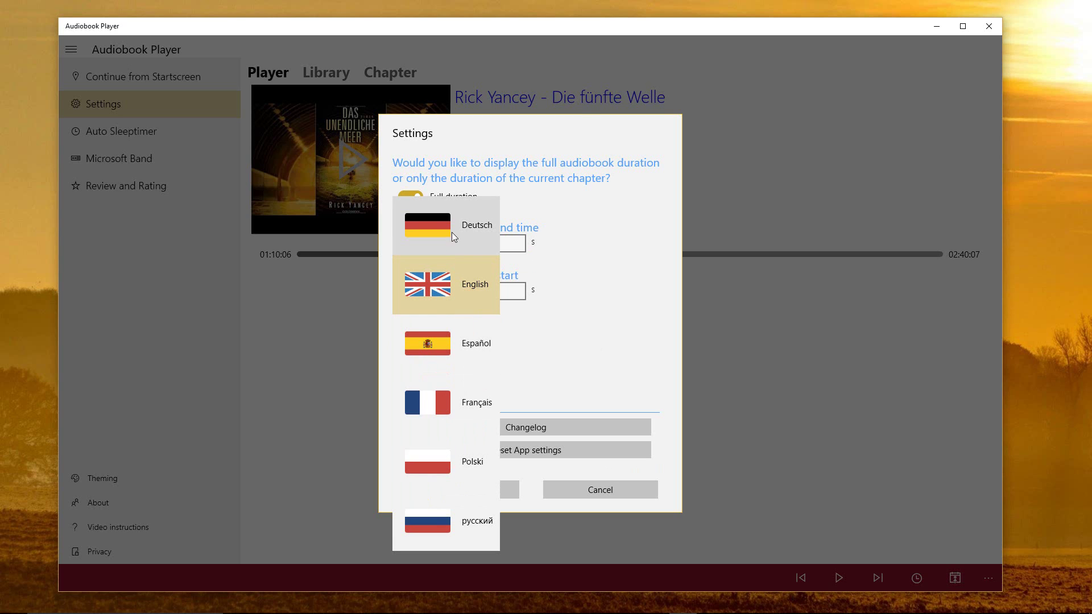
pyautogui.click(481, 150)
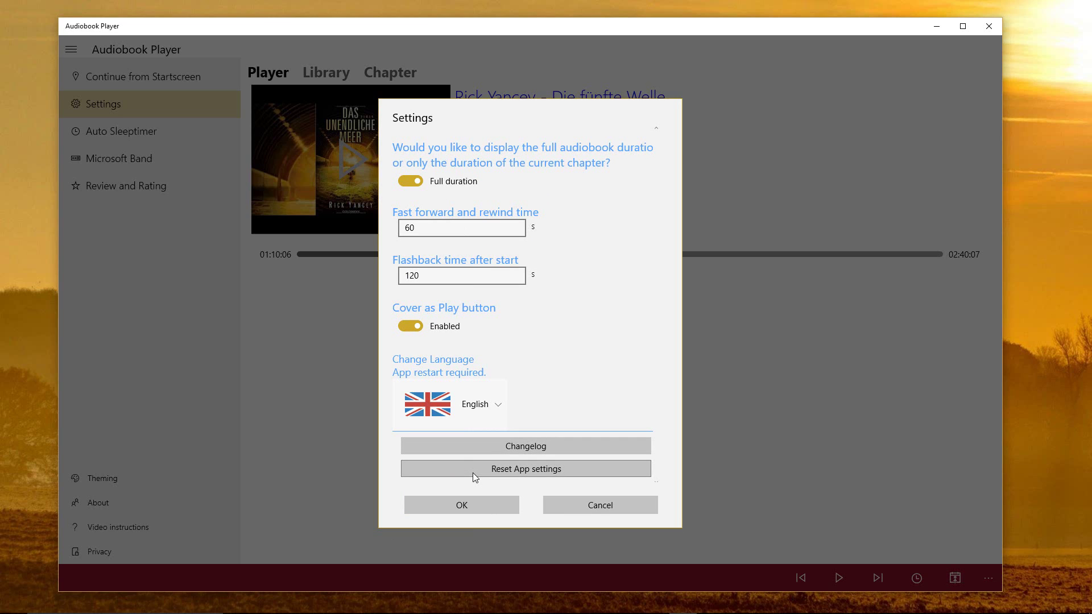
pyautogui.click(578, 507)
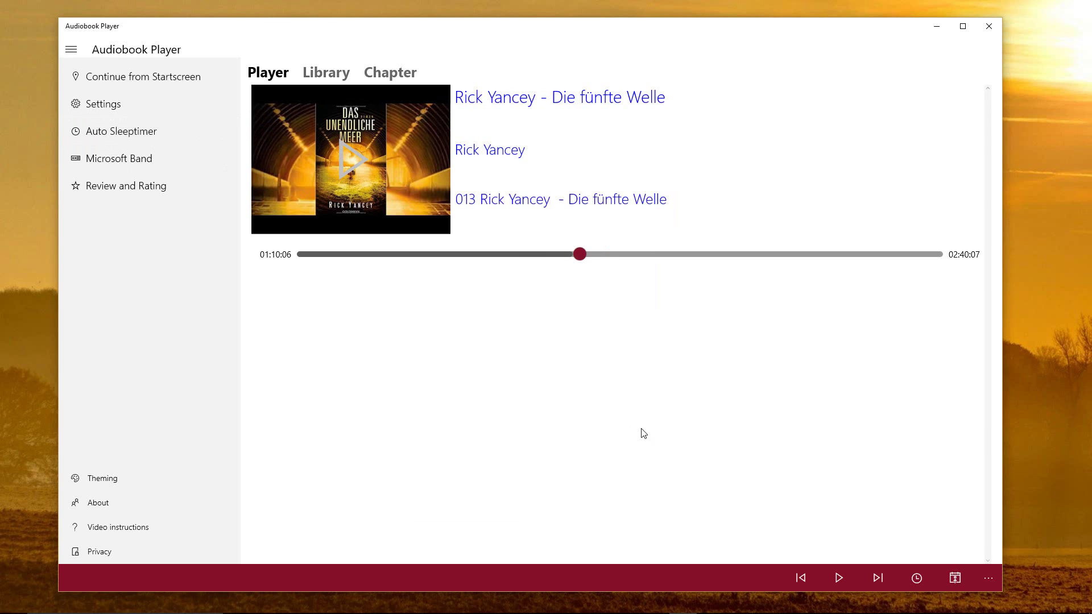
# Start a 20-minute sleep timer and turn it off again
pyautogui.click(921, 577)
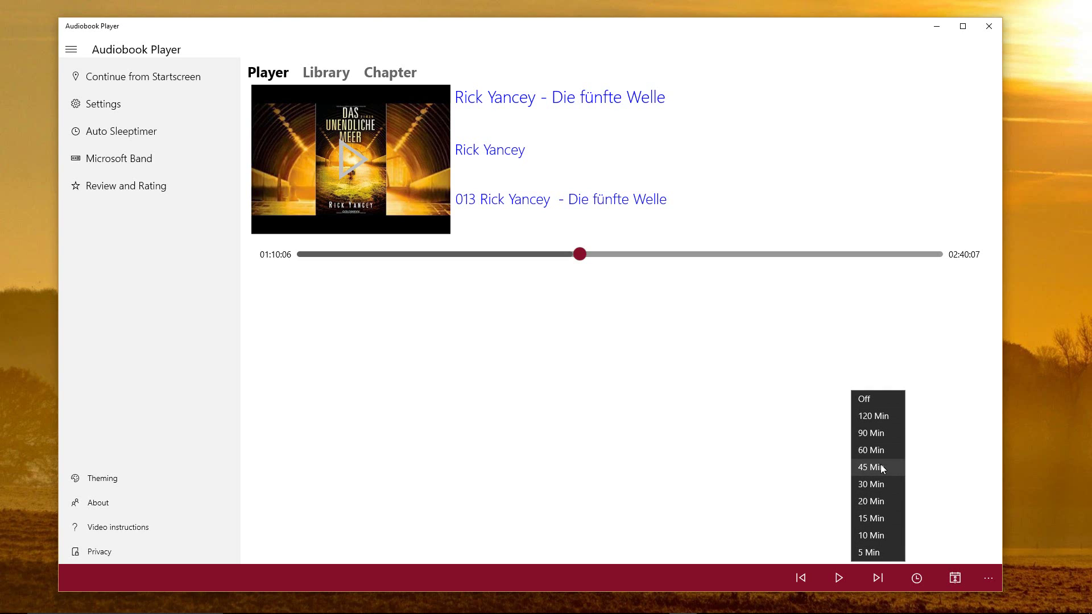
pyautogui.click(881, 506)
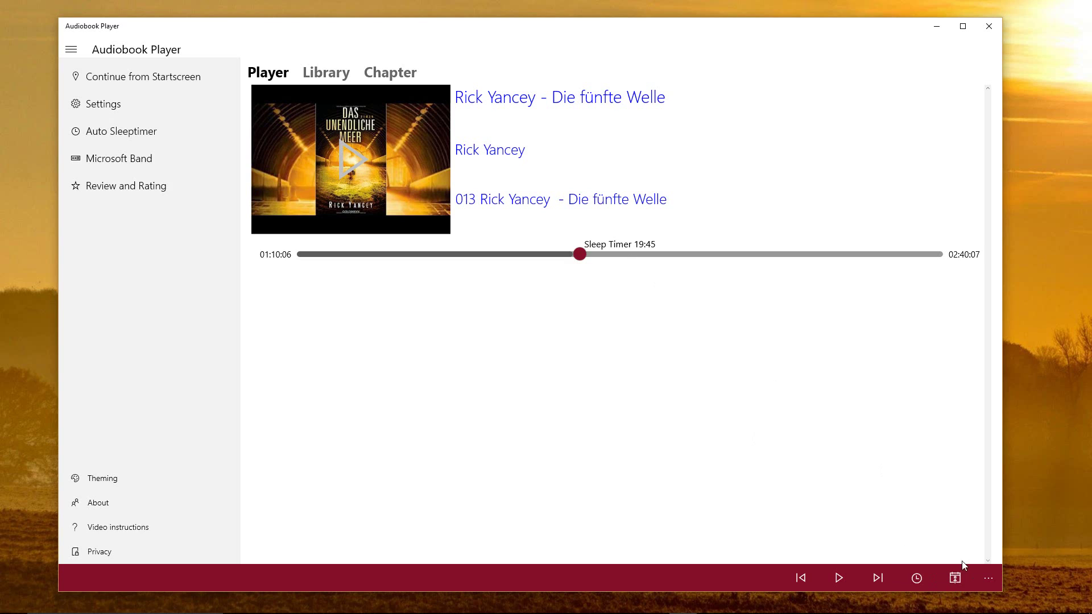
pyautogui.click(916, 579)
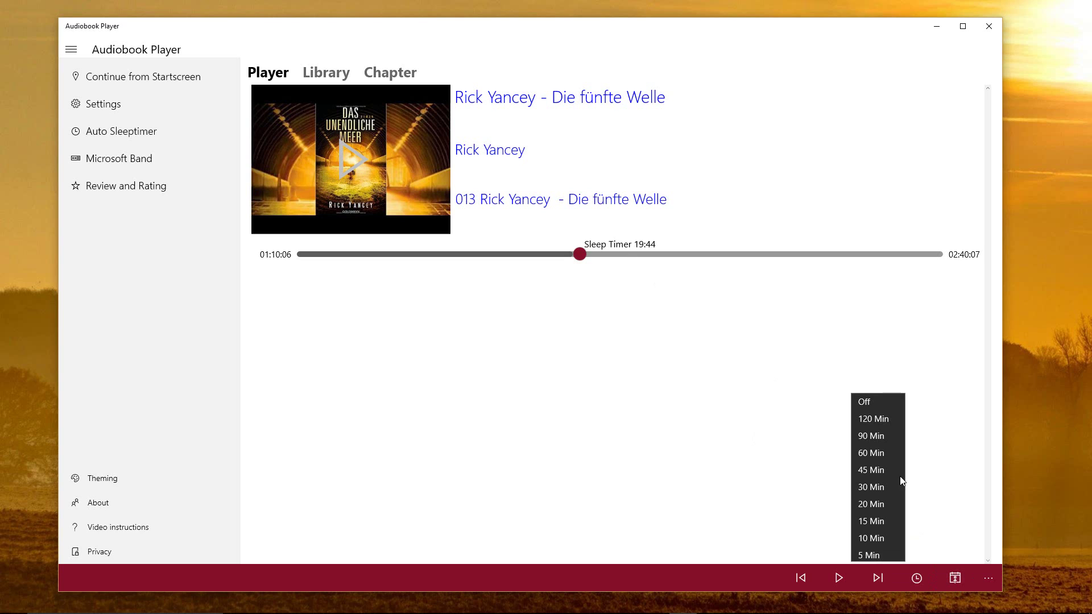
pyautogui.click(882, 405)
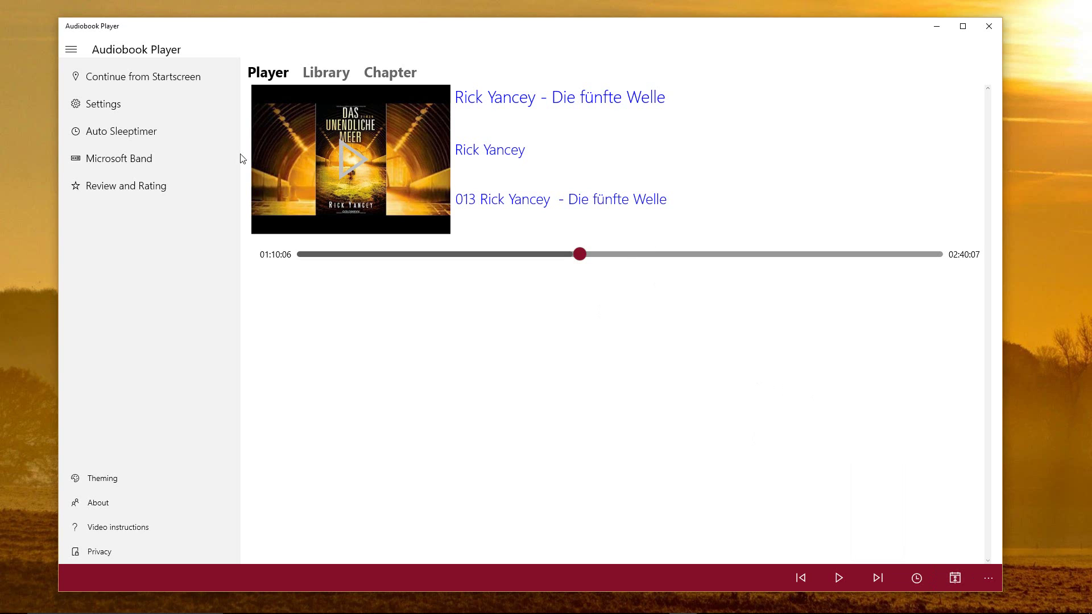
# Enable the automatic sleep timer and set its period from 9:00 PM to 8:00 AM
pyautogui.click(110, 138)
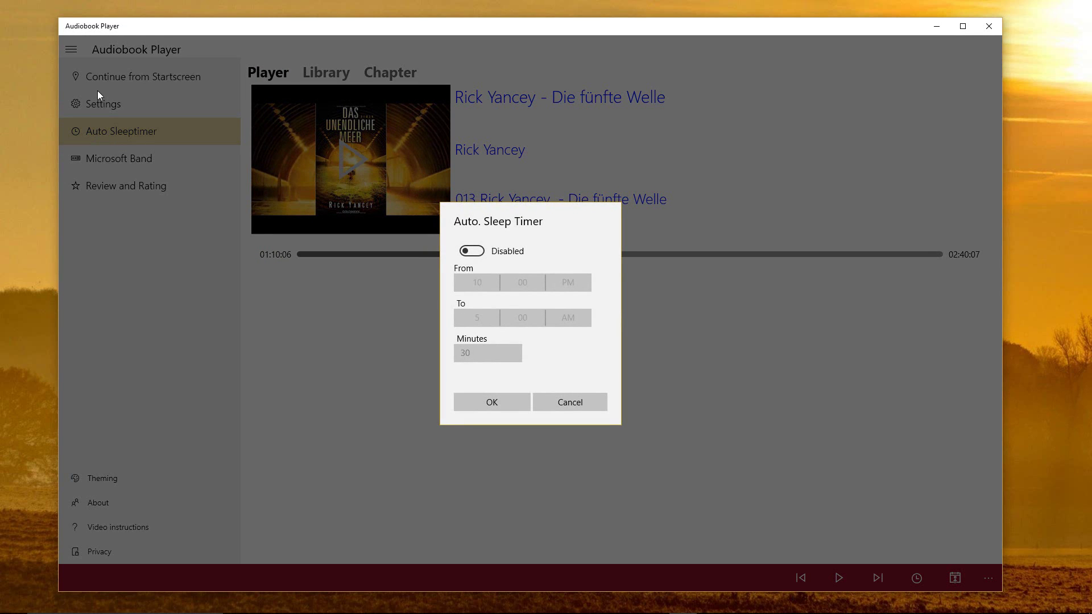
pyautogui.click(471, 251)
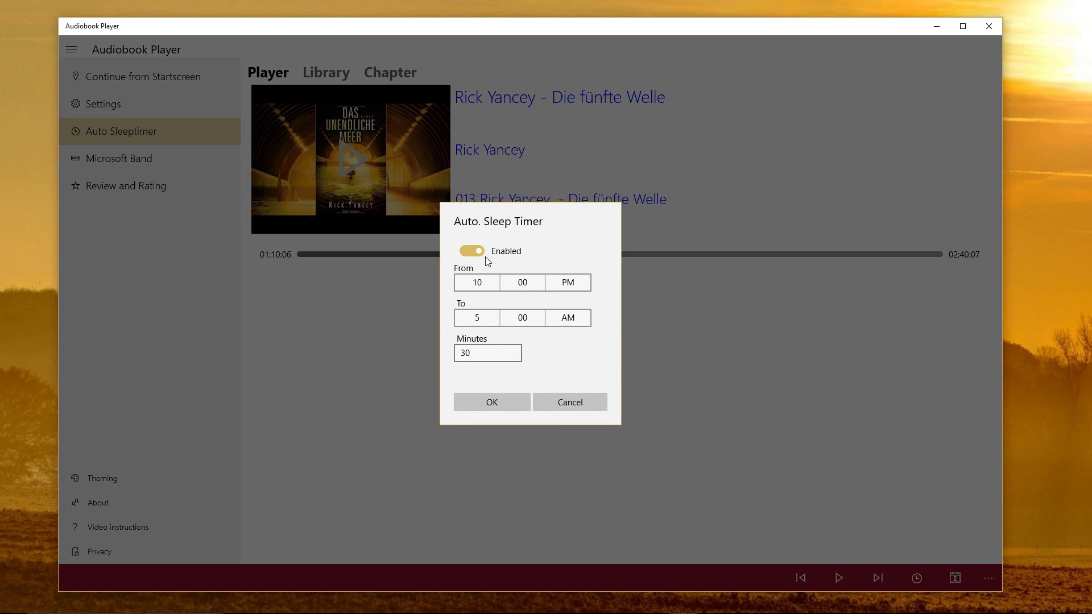
pyautogui.click(479, 288)
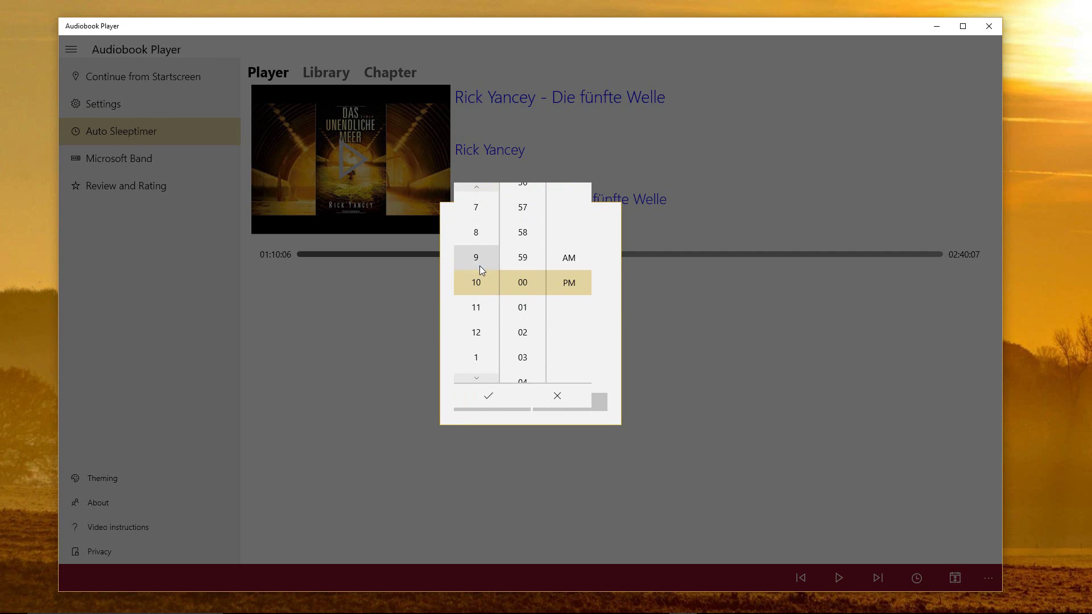
pyautogui.click(479, 262)
pyautogui.click(488, 396)
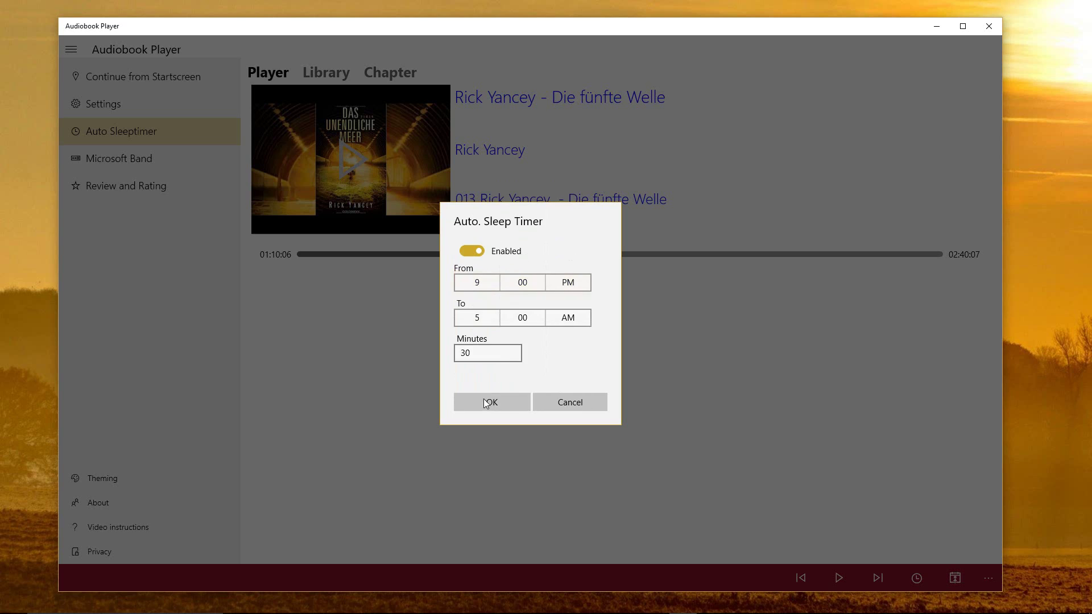
pyautogui.click(484, 324)
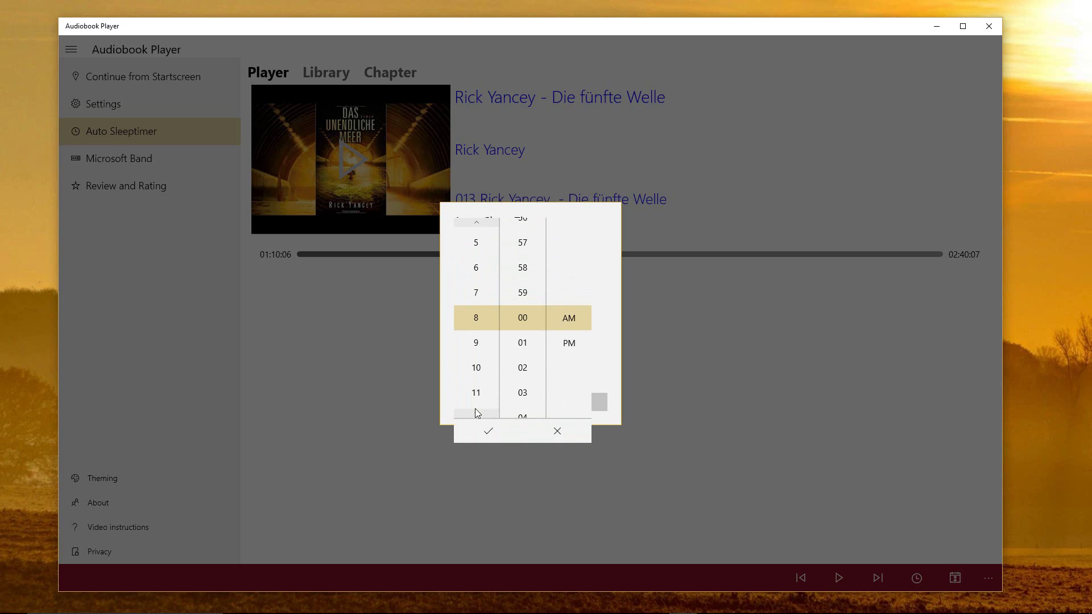
pyautogui.click(485, 438)
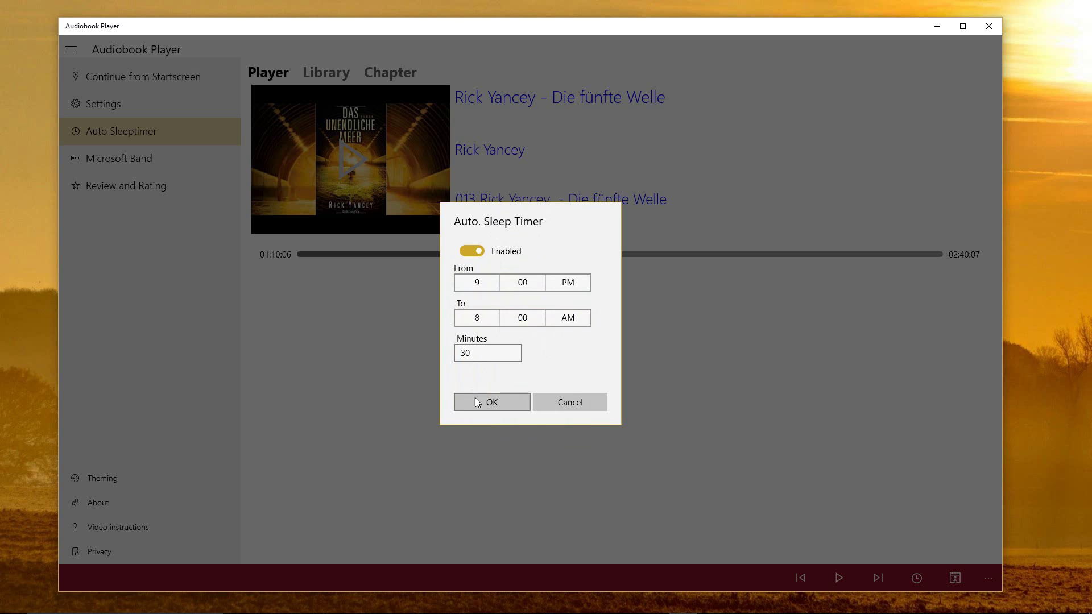
# Set the automatic sleep timer's duration to 60 minutes and save it
pyautogui.doubleClick(486, 353)
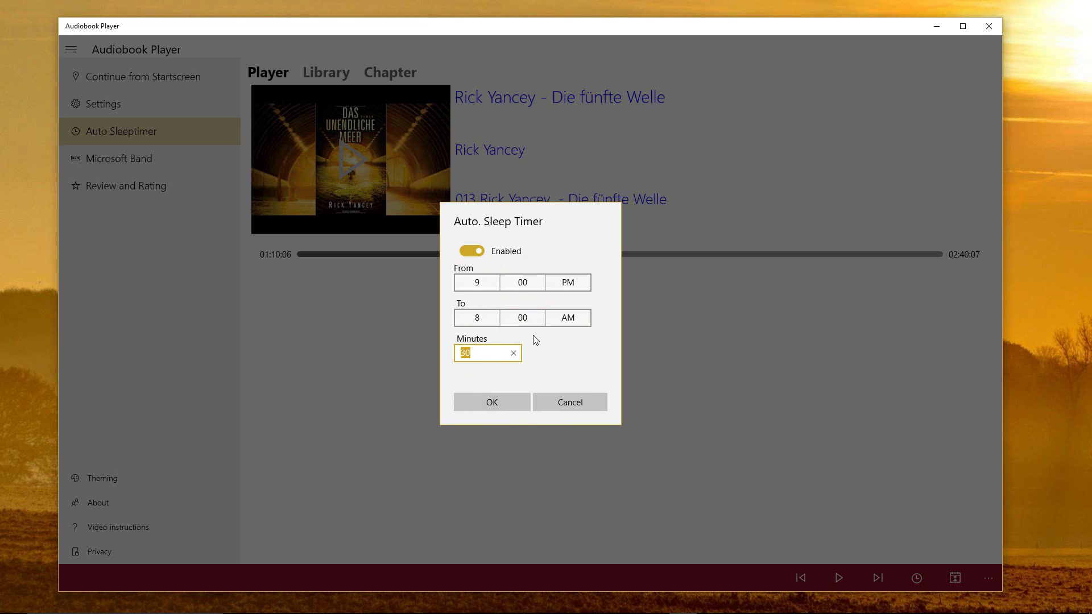
pyautogui.write('60')
pyautogui.moveTo(490, 355); pyautogui.dragTo(446, 357)
pyautogui.click(472, 402)
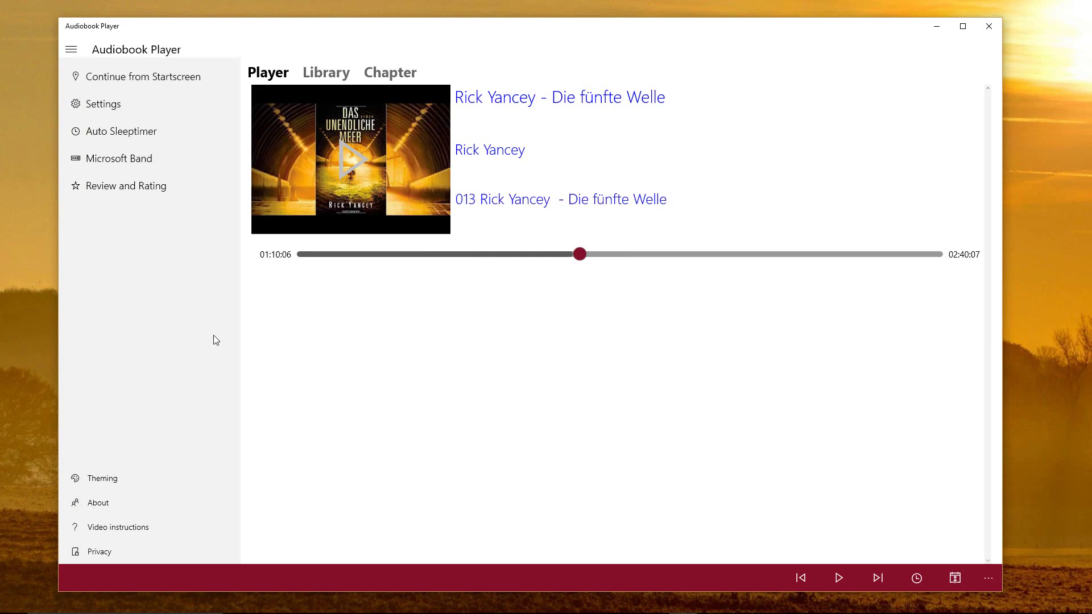
# Review the Microsoft Band connection and event configuration options, and close them
pyautogui.click(156, 165)
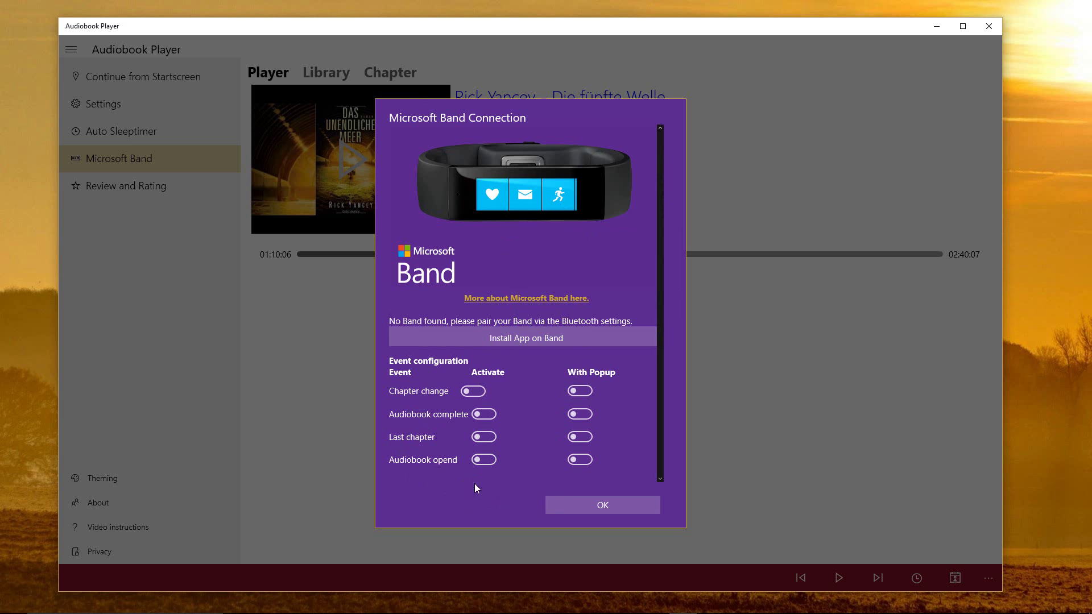
pyautogui.click(573, 505)
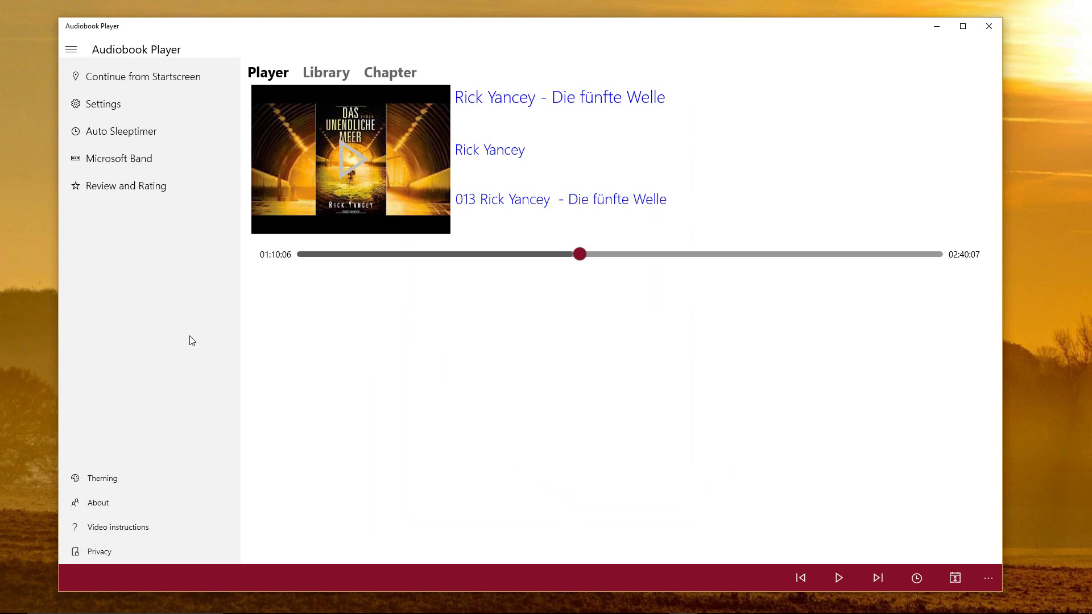
# Maximize the window and apply Brandenburger_Tor_nachts_2012-07.jpg from the Bilder folder as the app wallpaper
pyautogui.click(964, 27)
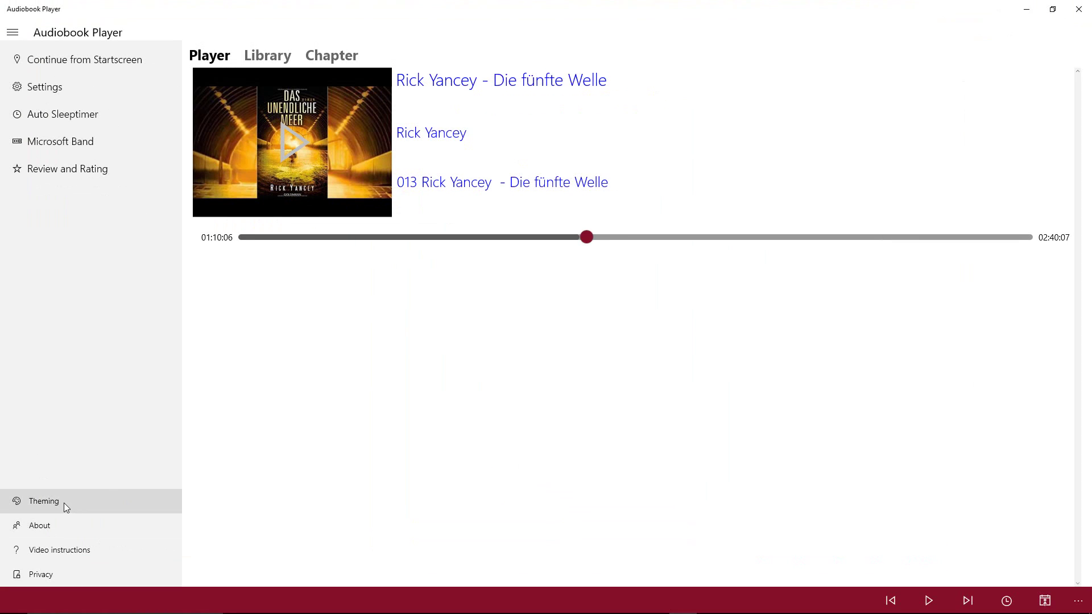
pyautogui.click(63, 502)
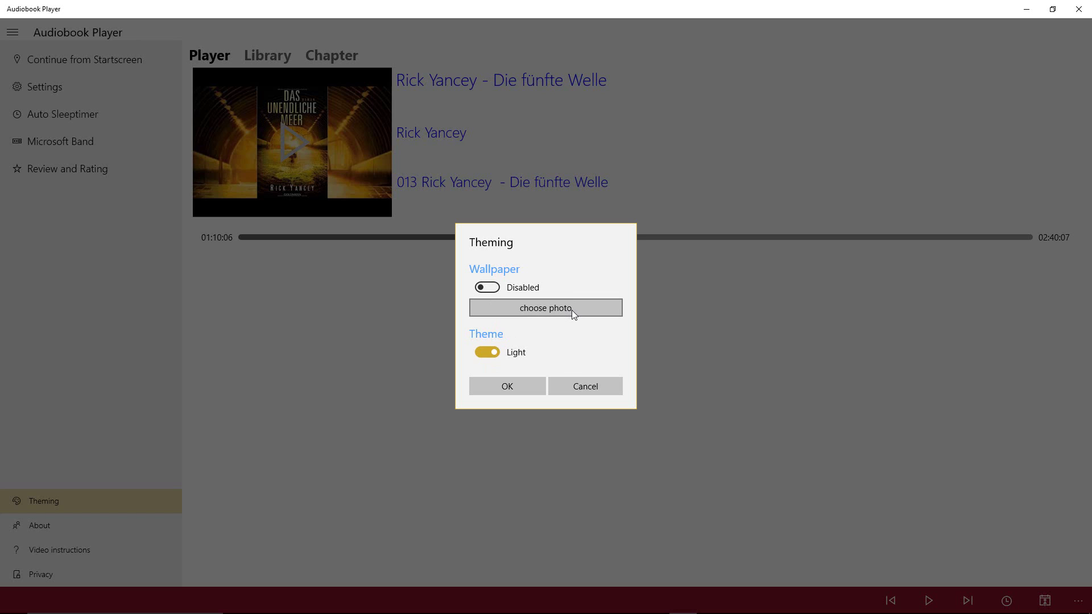
pyautogui.click(541, 309)
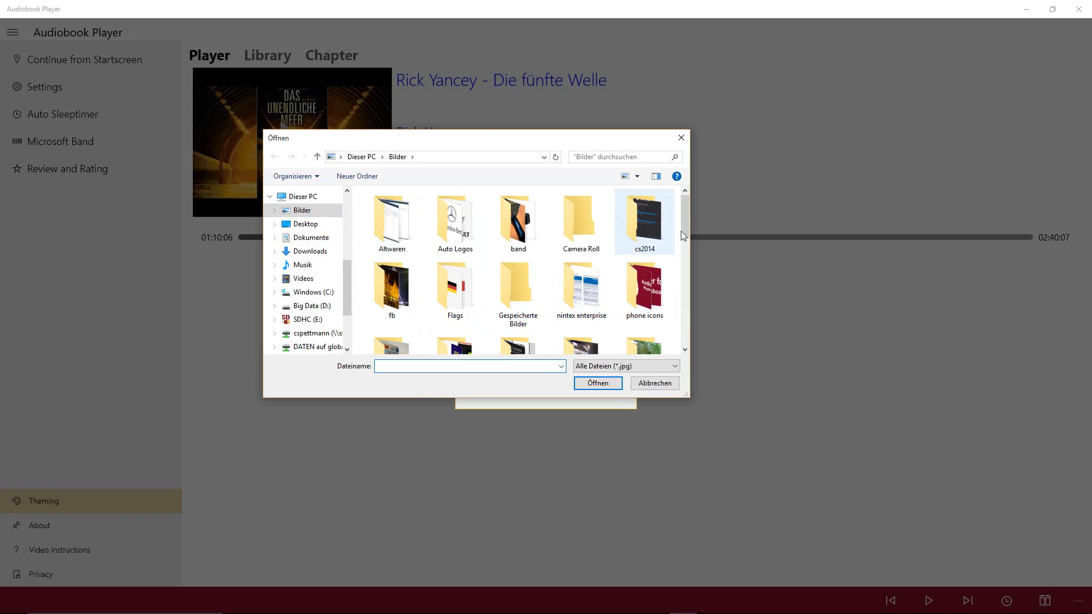
pyautogui.moveTo(683, 236); pyautogui.dragTo(684, 264)
pyautogui.click(581, 262)
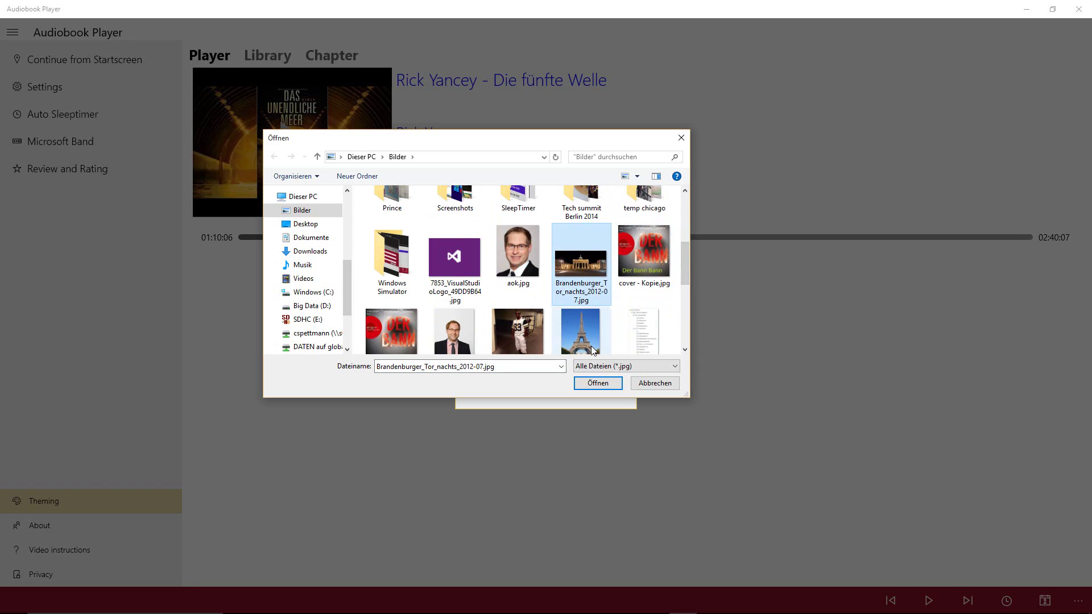
pyautogui.click(594, 384)
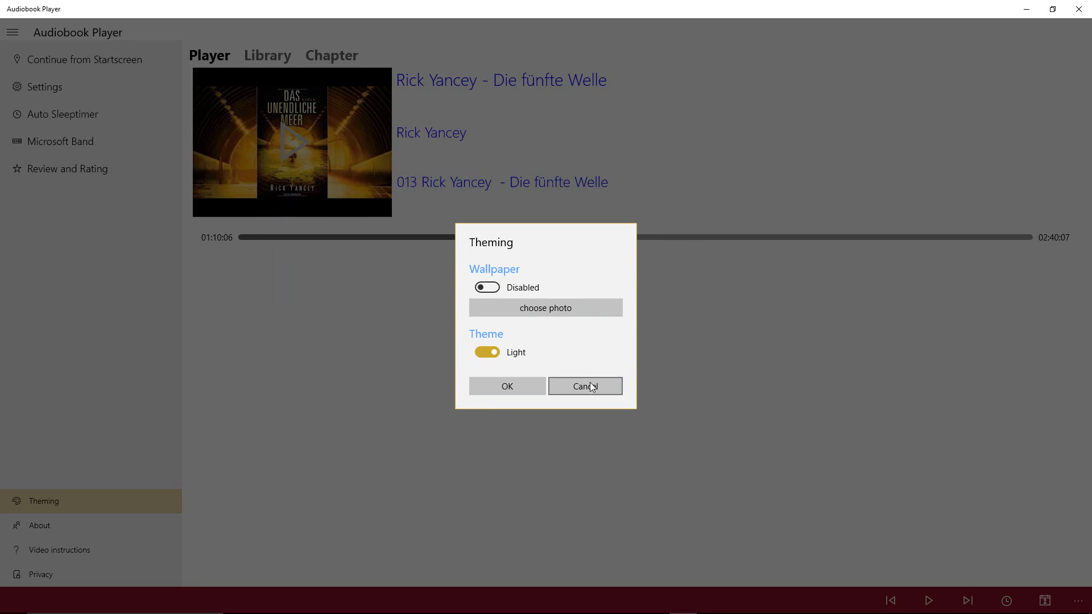
pyautogui.click(507, 387)
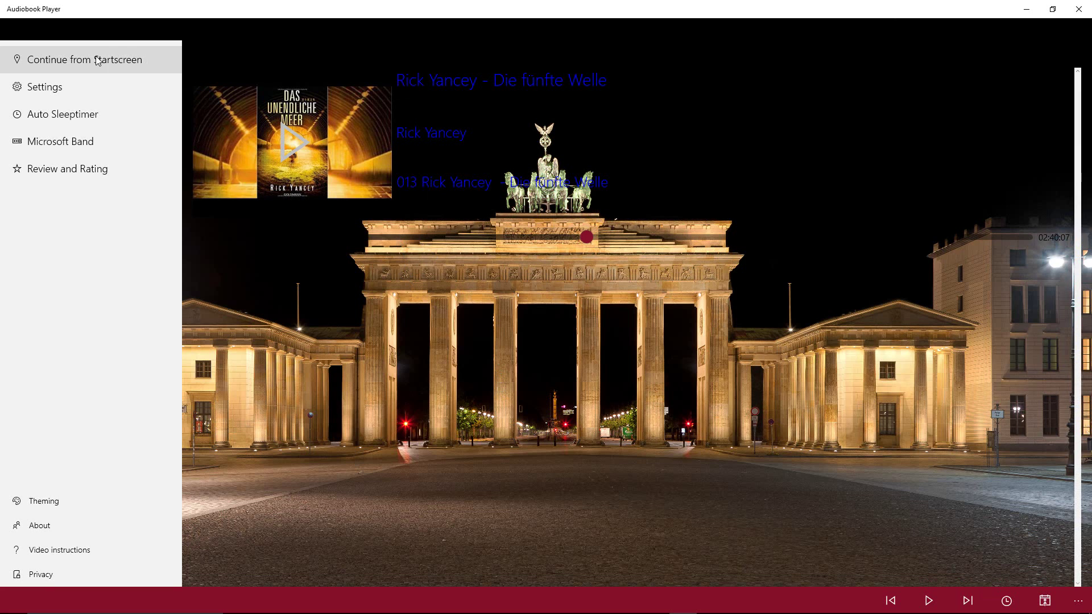
# Collapse the navigation pane and check how readable the player page is against the dark wallpaper
pyautogui.click(10, 31)
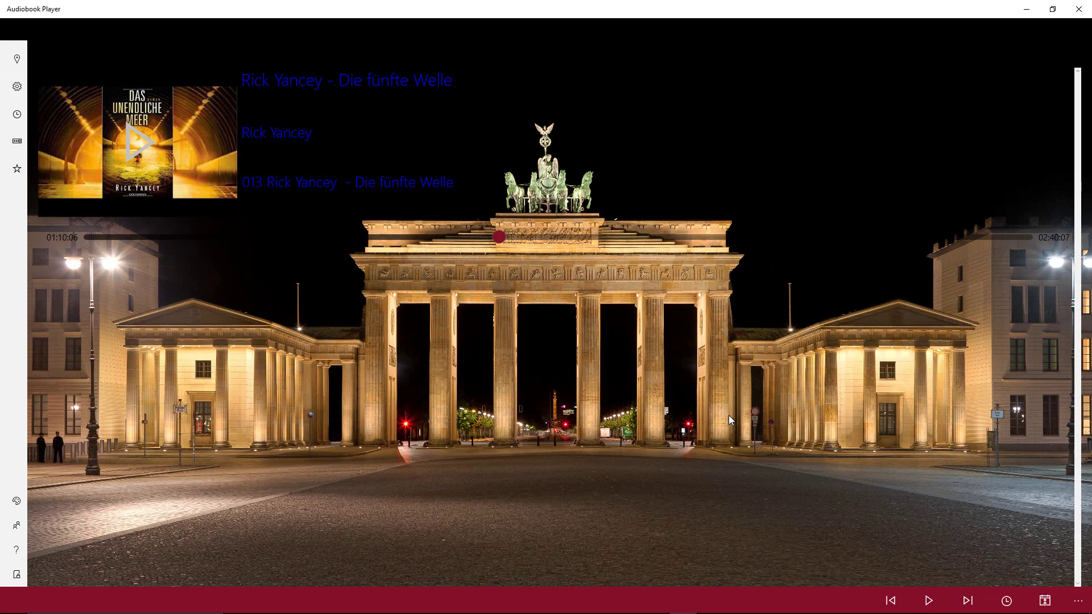
pyautogui.click(93, 55)
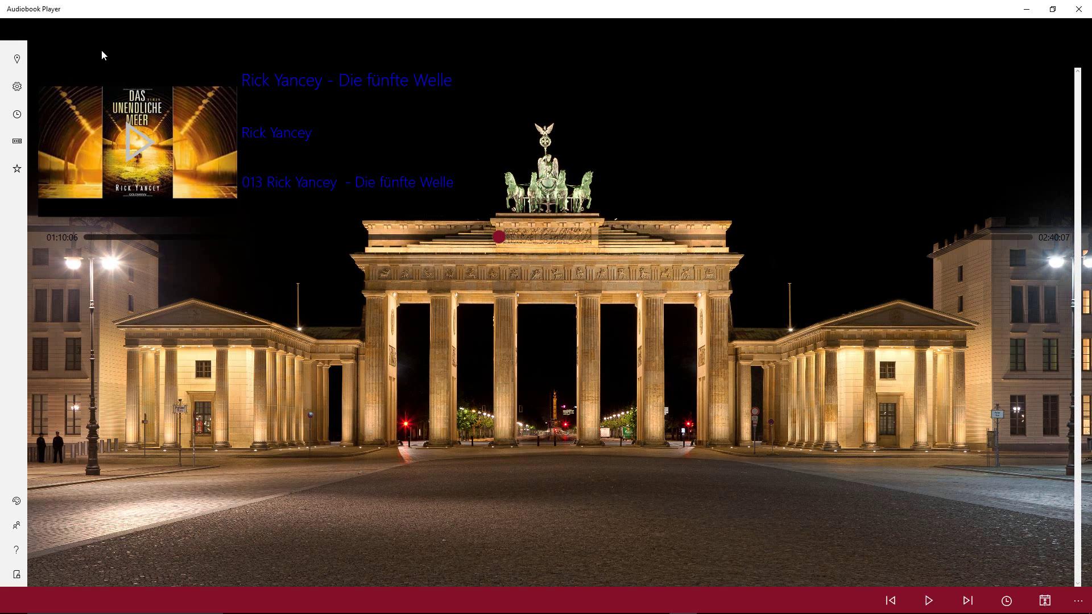
pyautogui.click(57, 43)
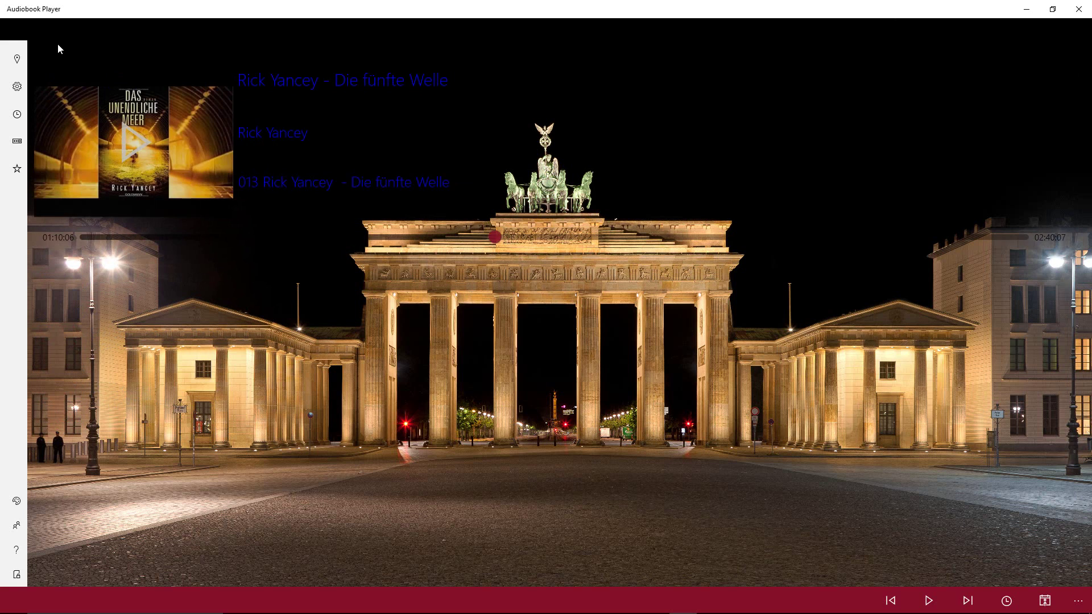
# Replace the app wallpaper with the riverside harbour photo from the Bilder folder and apply it
pyautogui.click(15, 33)
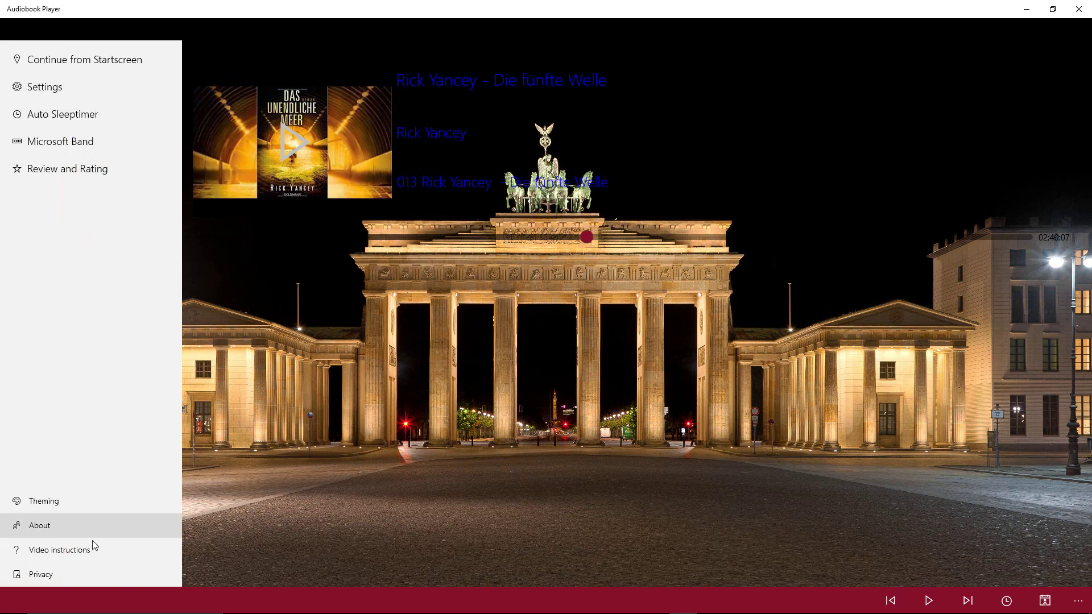
pyautogui.click(82, 503)
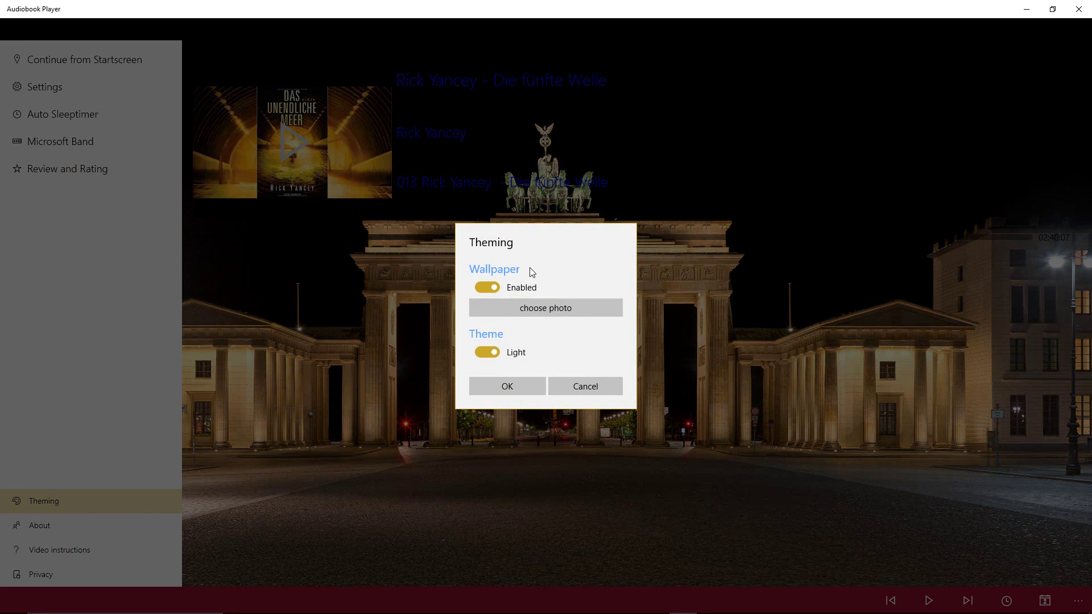
pyautogui.click(527, 309)
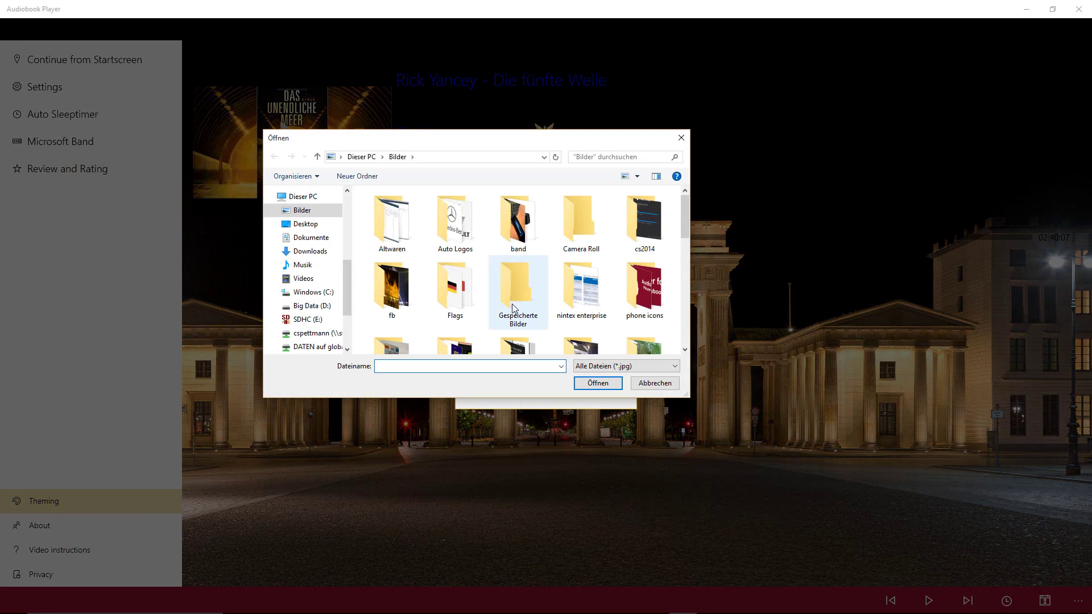
pyautogui.moveTo(687, 216); pyautogui.dragTo(679, 318)
pyautogui.click(518, 307)
pyautogui.click(595, 382)
pyautogui.click(506, 385)
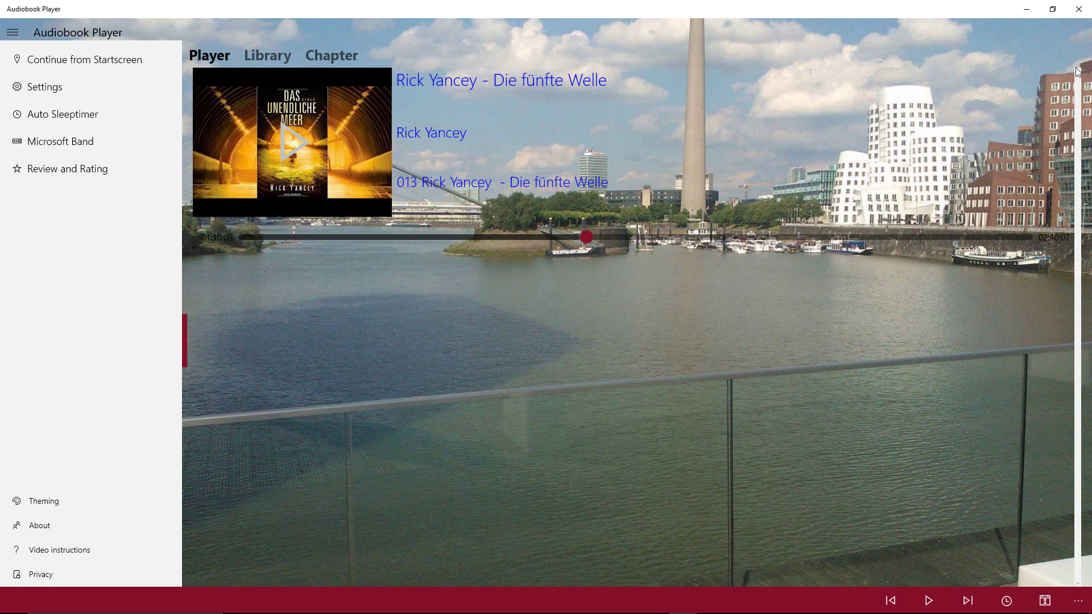
# Collapse the navigation pane and show the library as a grid of covers over the wallpaper
pyautogui.click(16, 35)
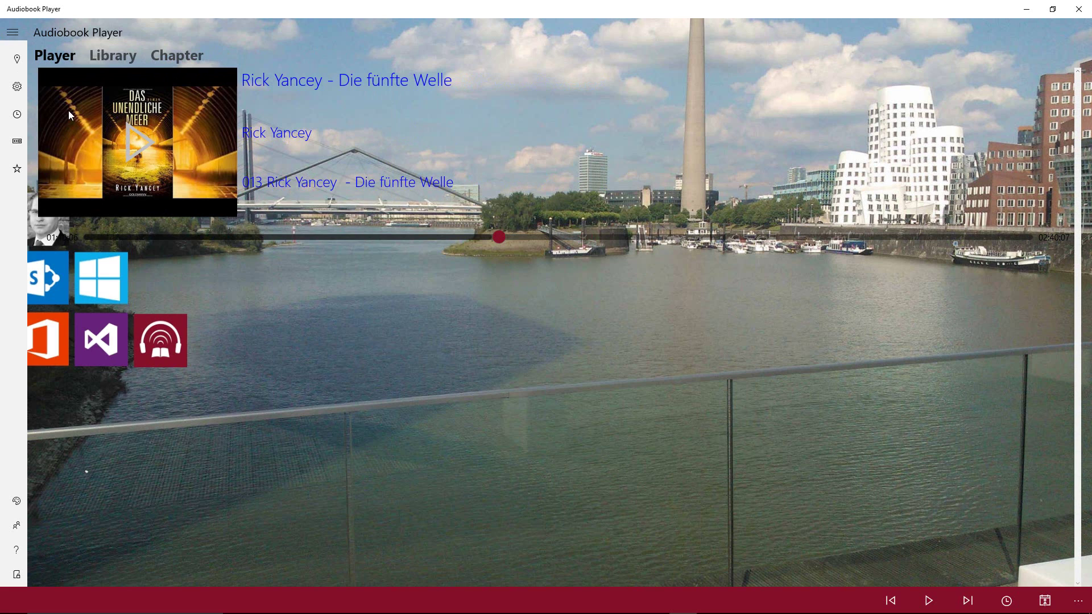
pyautogui.click(128, 56)
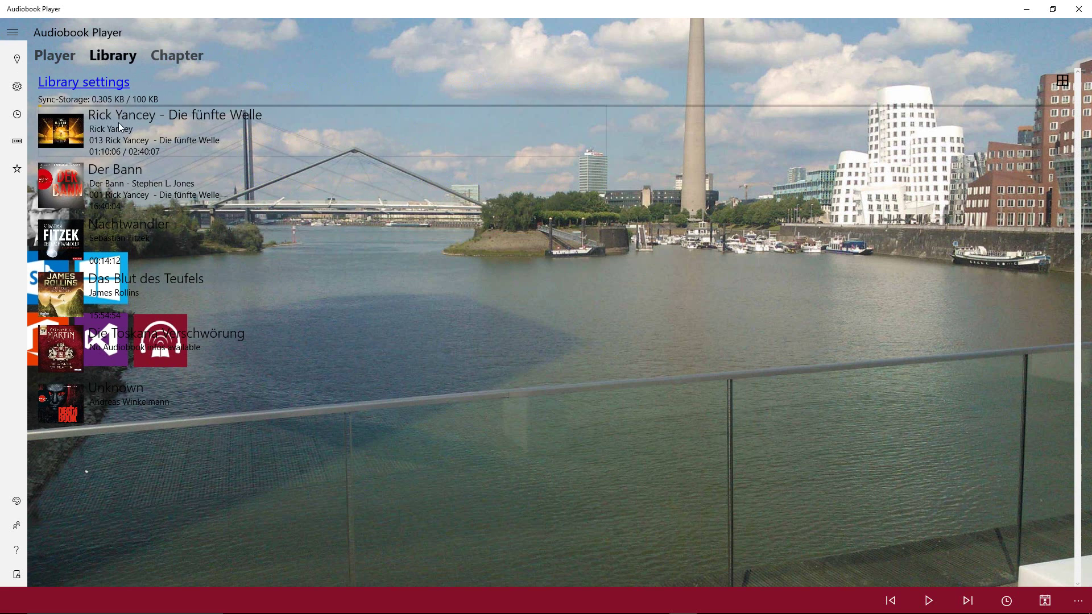
pyautogui.click(1063, 81)
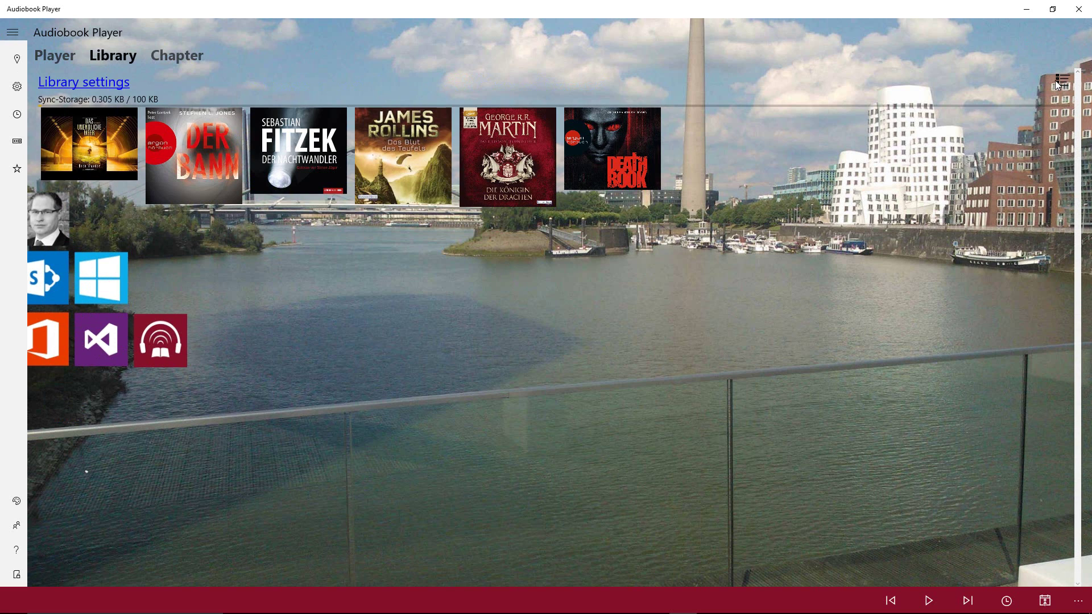
pyautogui.click(1058, 84)
pyautogui.click(1058, 84)
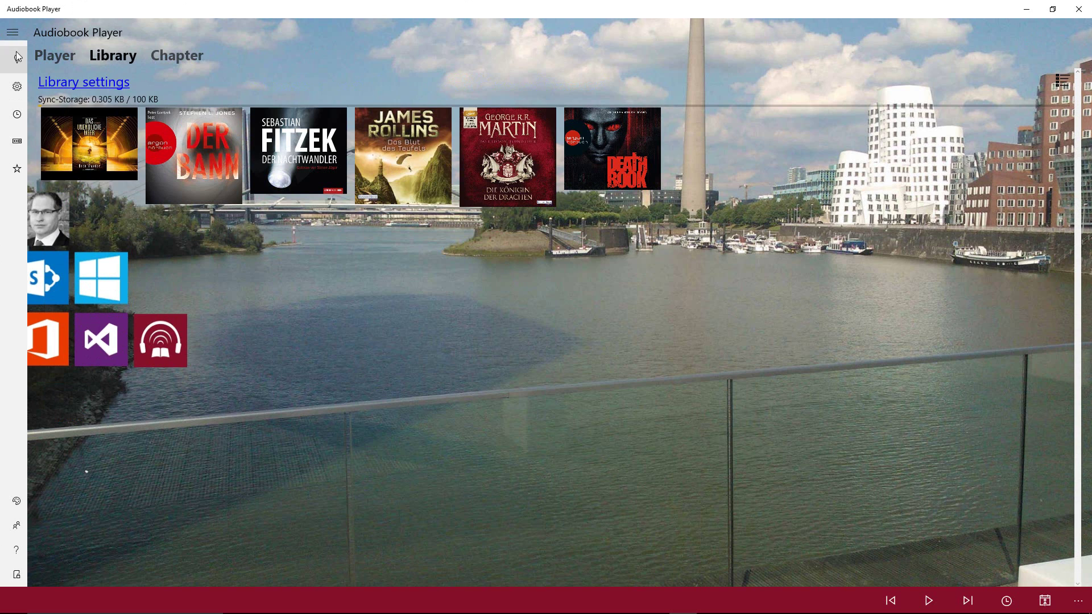
# Expand the navigation pane, disable the wallpaper in the theming options and apply the change
pyautogui.click(17, 32)
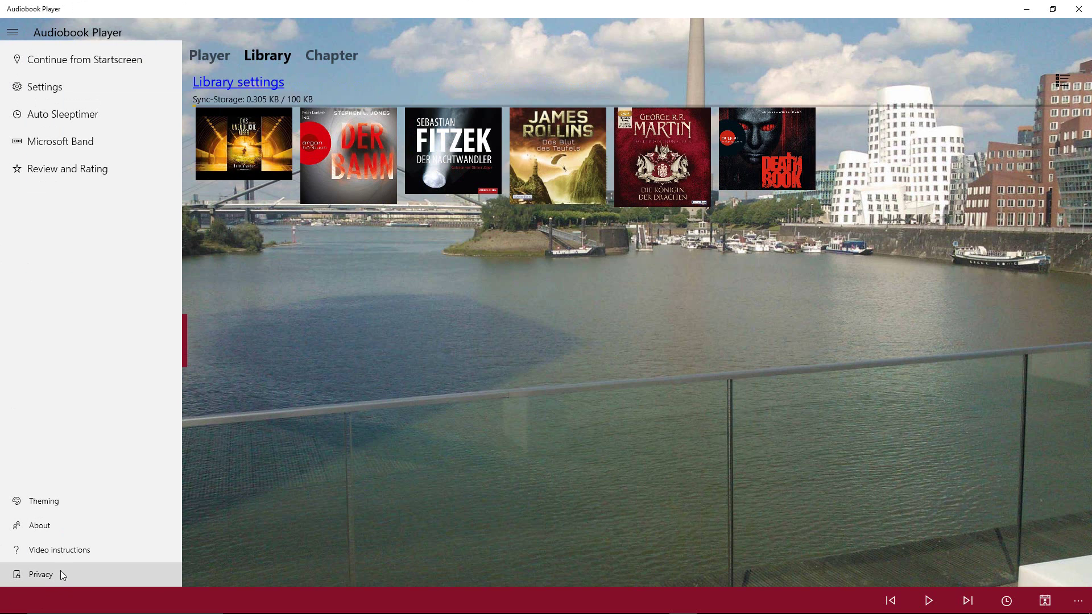
pyautogui.click(66, 502)
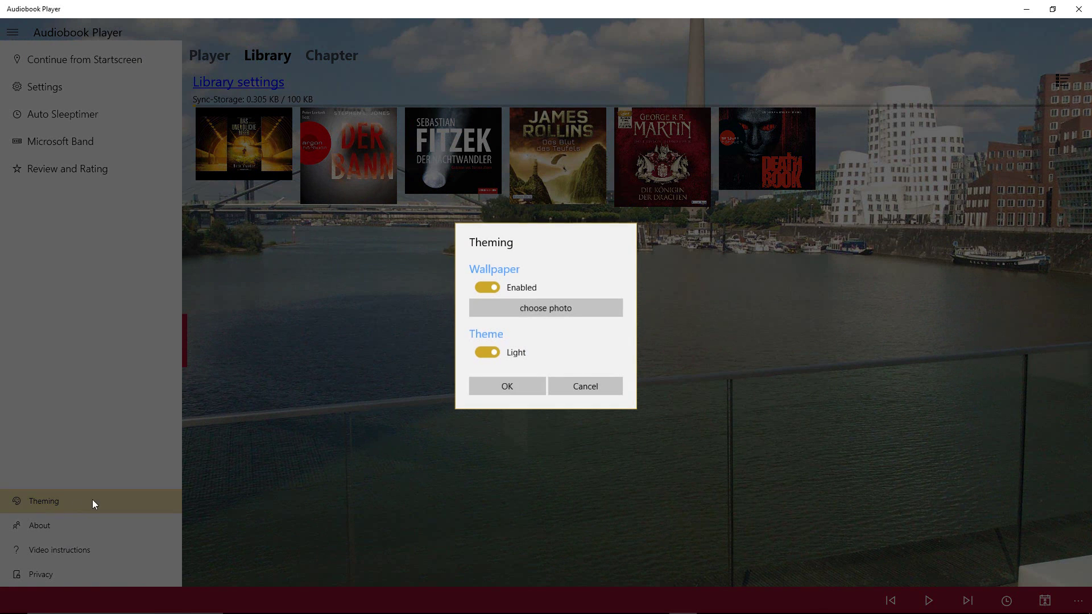
pyautogui.click(490, 288)
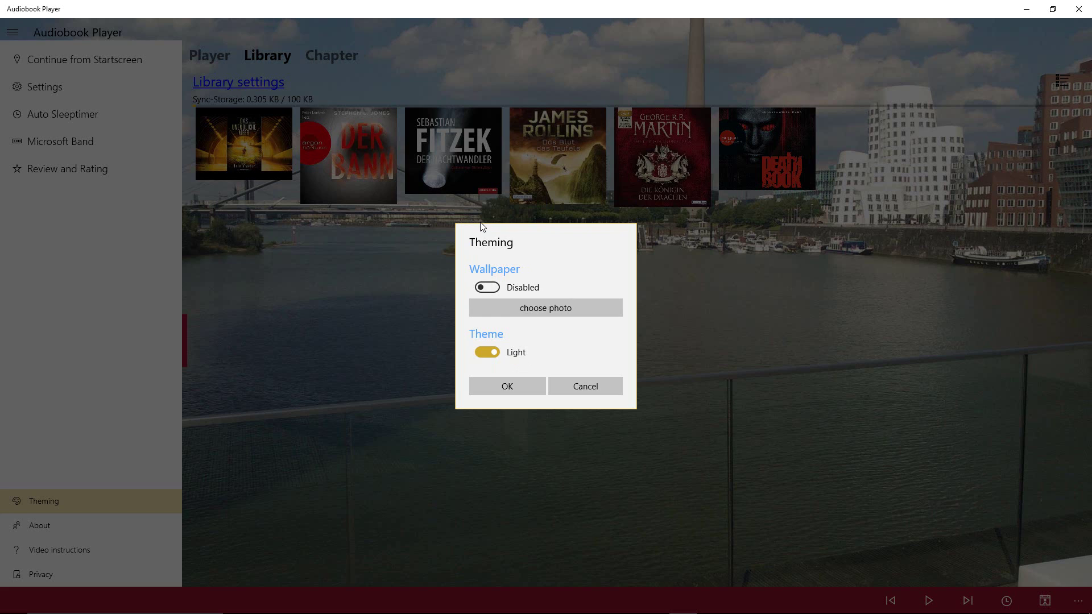
pyautogui.click(513, 390)
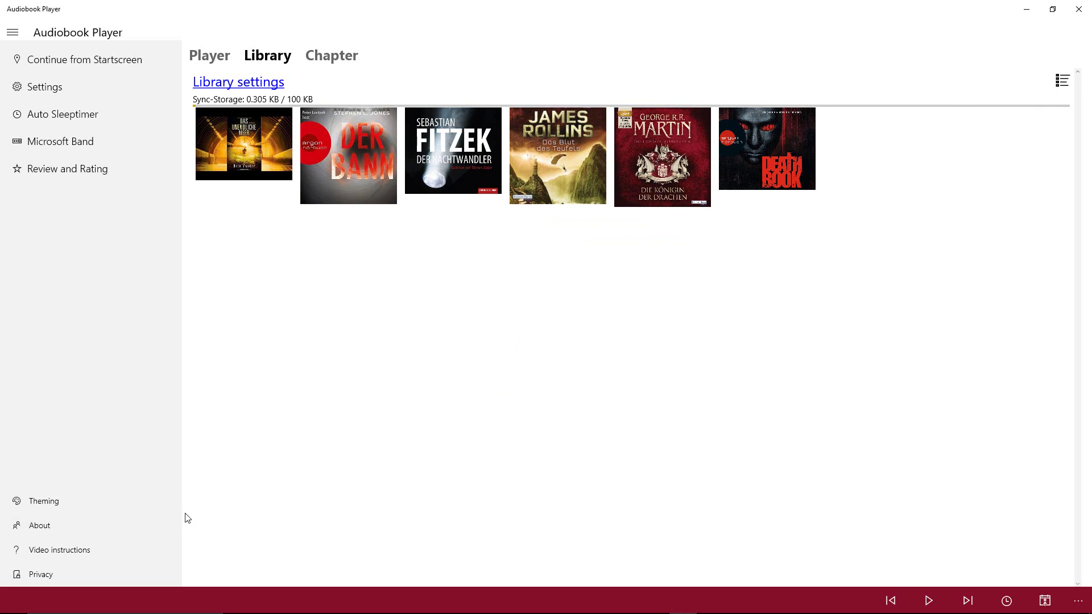
# Review the app's version and contact options in the About information and close it
pyautogui.click(140, 527)
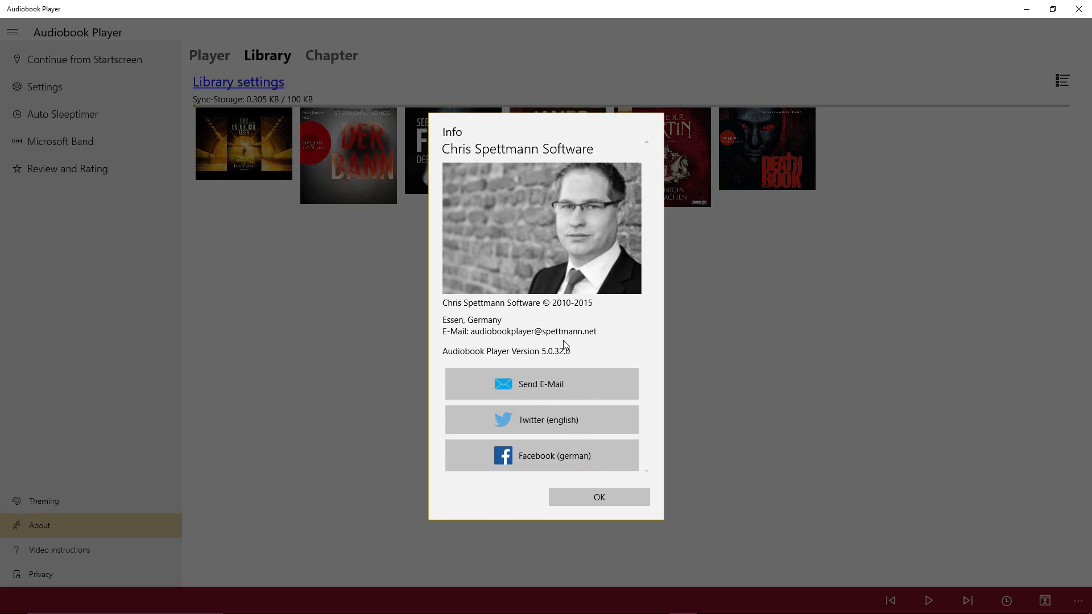
pyautogui.click(595, 496)
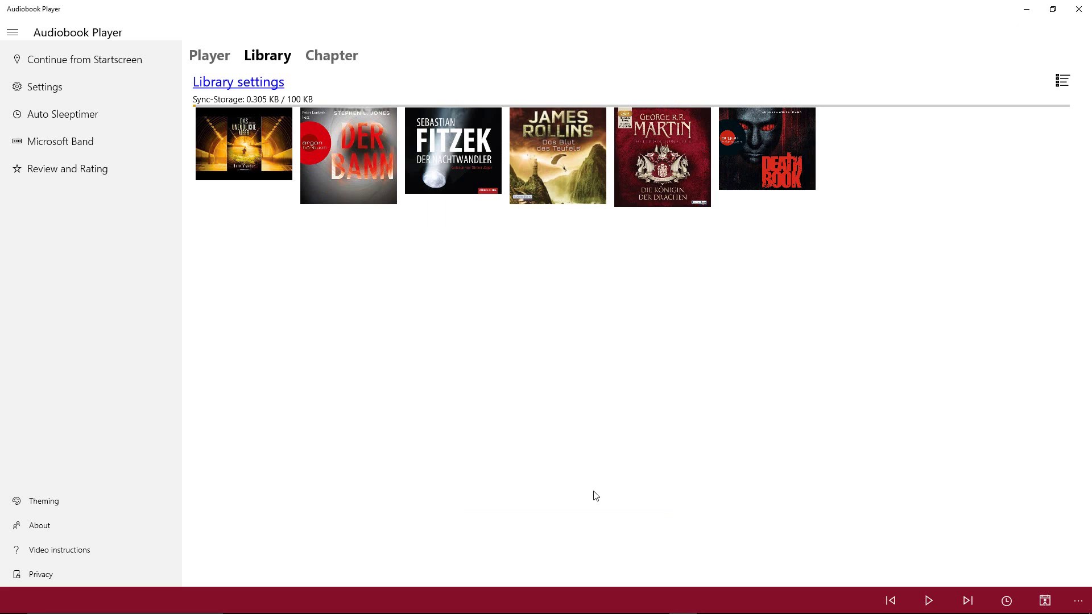
# Return to the Player page, review the available playback speeds and dismiss the list without choosing one
pyautogui.click(1080, 601)
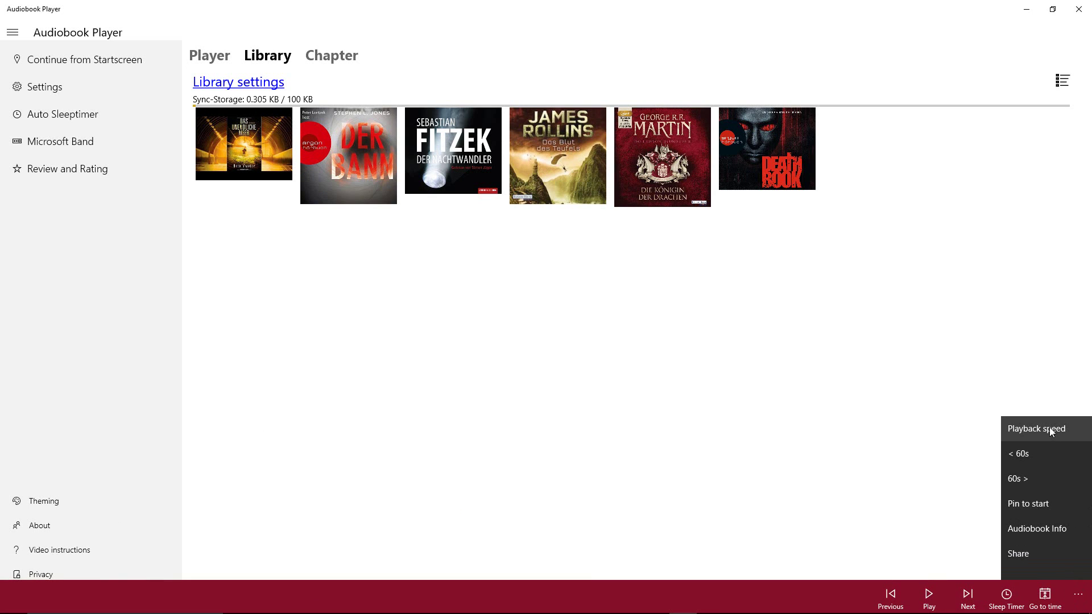
pyautogui.click(210, 62)
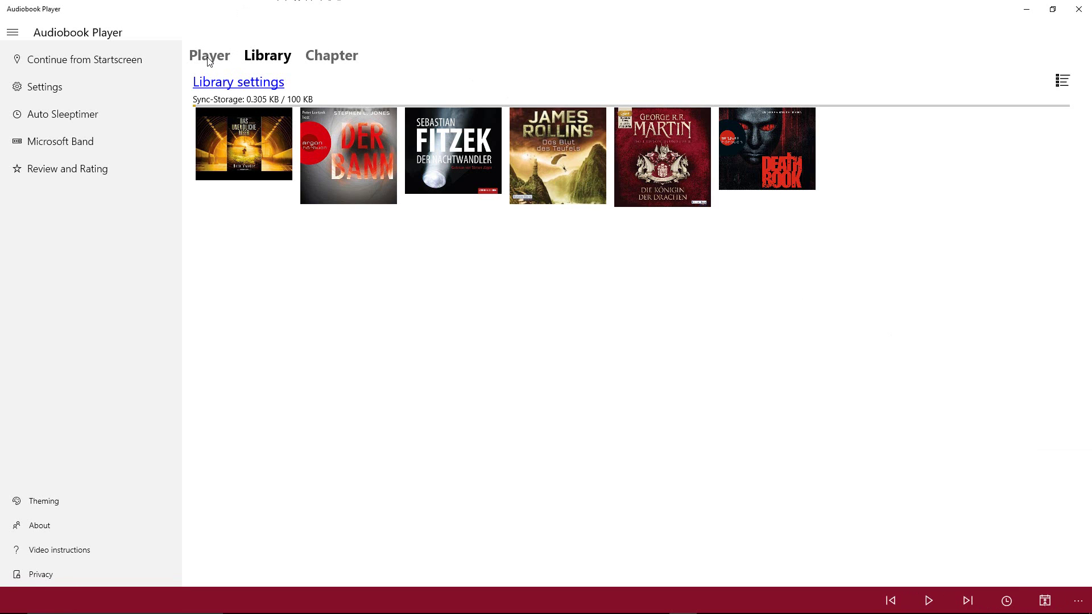
pyautogui.click(210, 62)
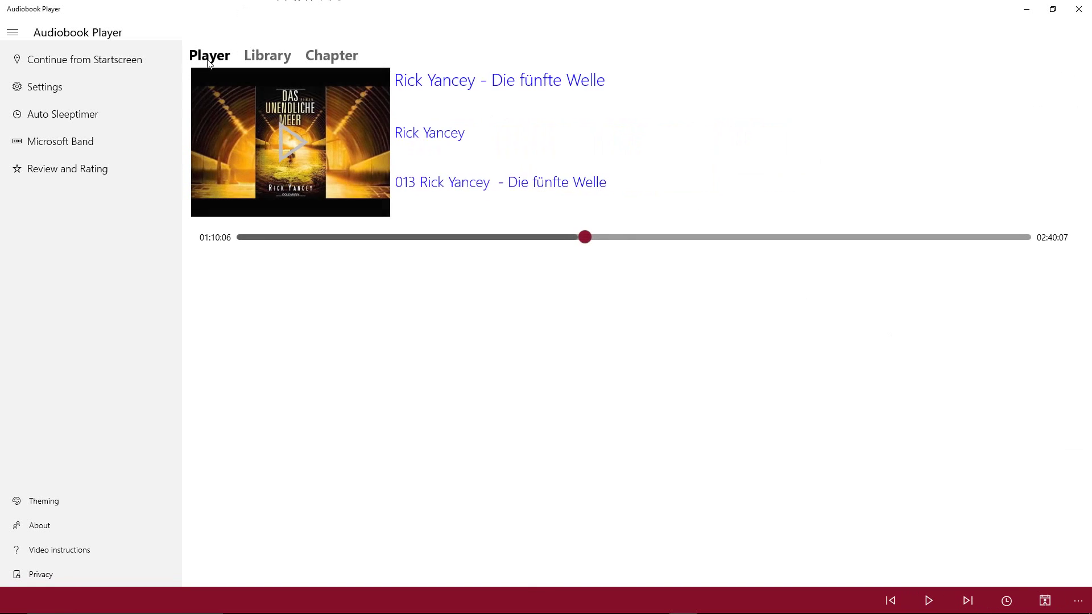
pyautogui.click(1078, 602)
pyautogui.click(1052, 432)
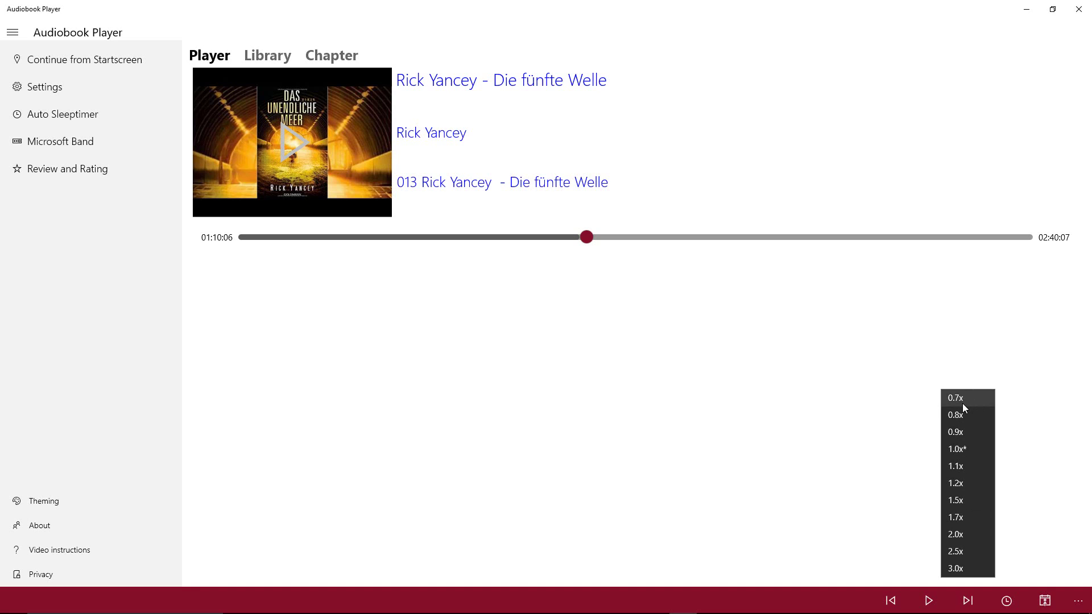
pyautogui.click(1034, 538)
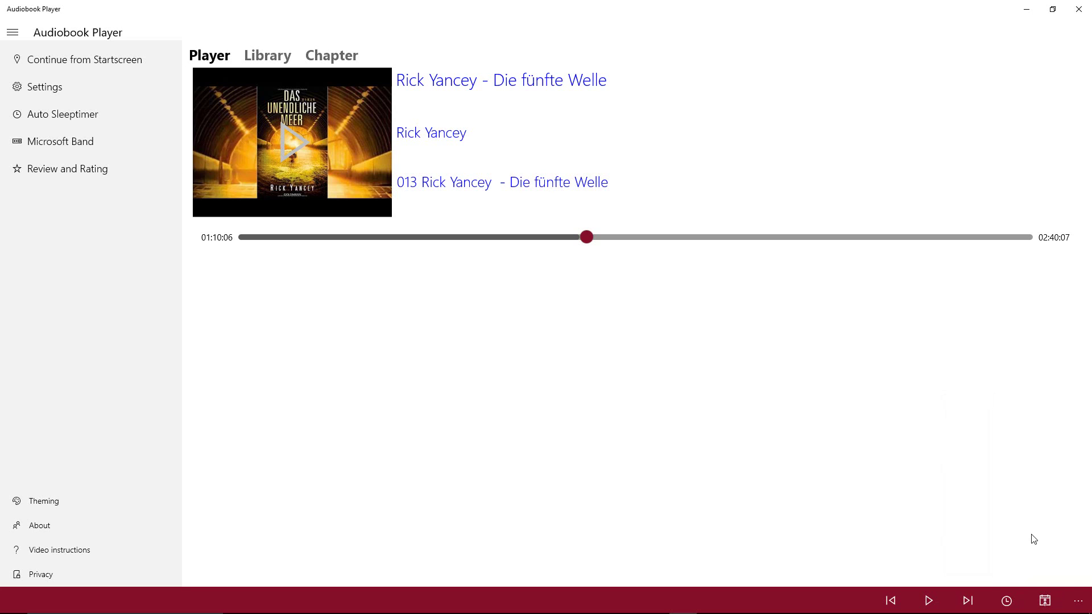
# Pin the current audiobook to Start and move the large Continue tile below the date tile, beside OneNote
pyautogui.click(1078, 601)
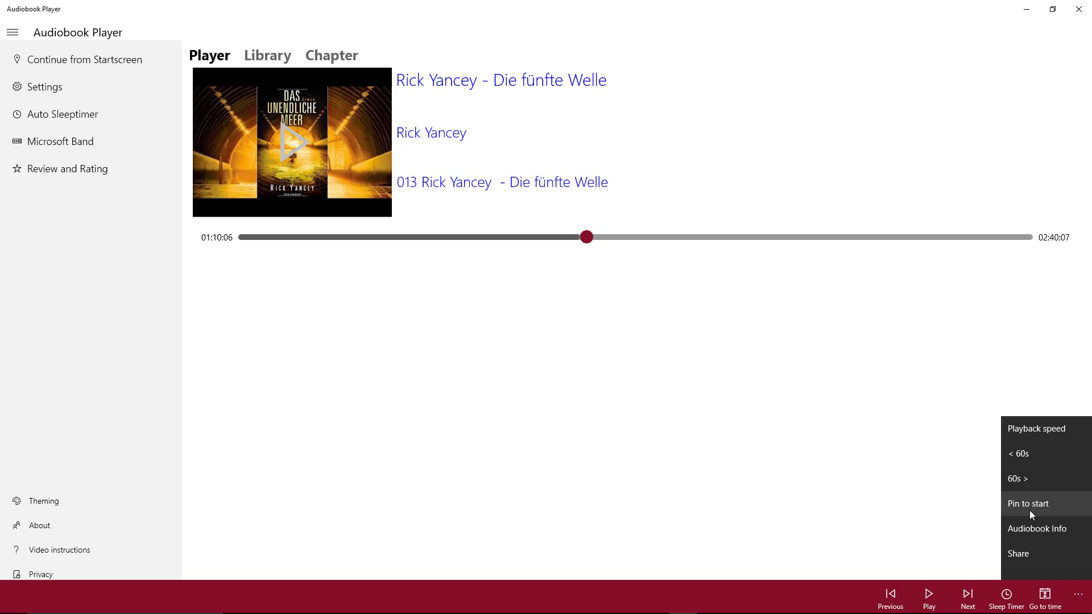
pyautogui.click(1039, 510)
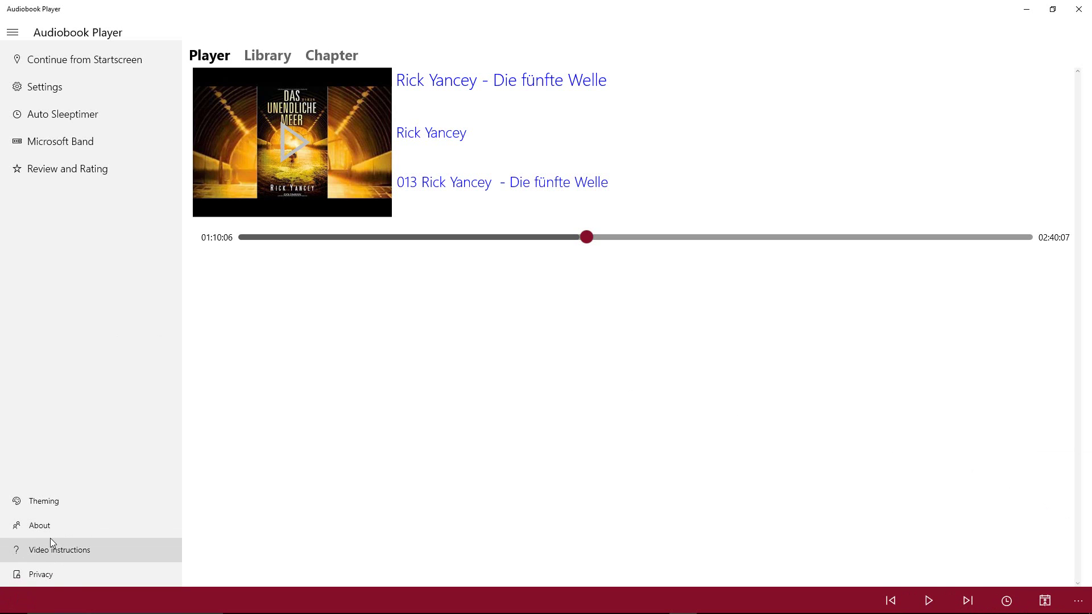
pyautogui.press('super')
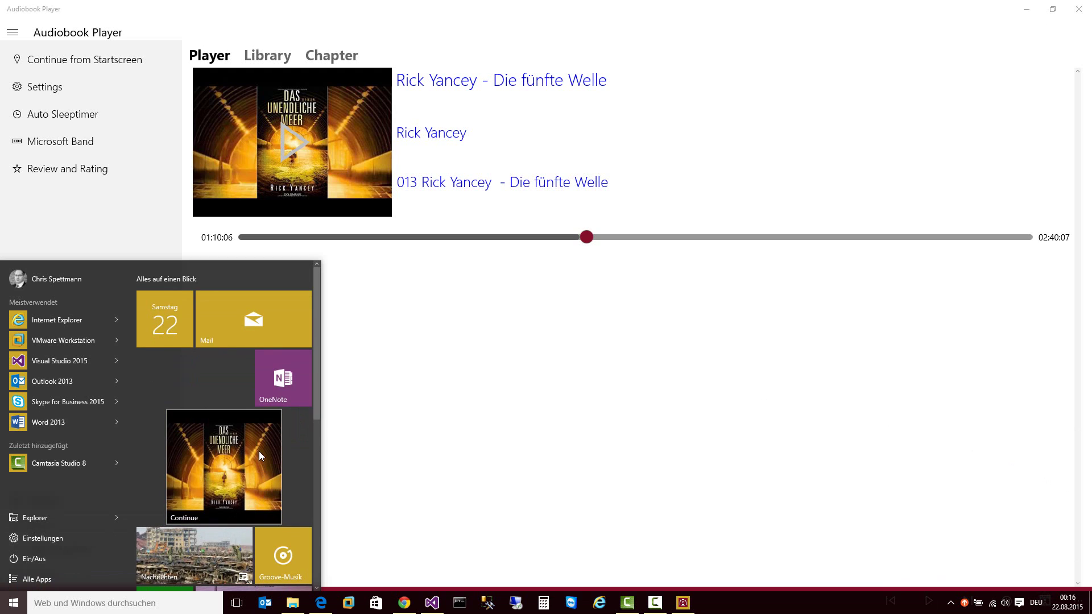
pyautogui.click(237, 462)
pyautogui.moveTo(237, 462); pyautogui.dragTo(208, 427)
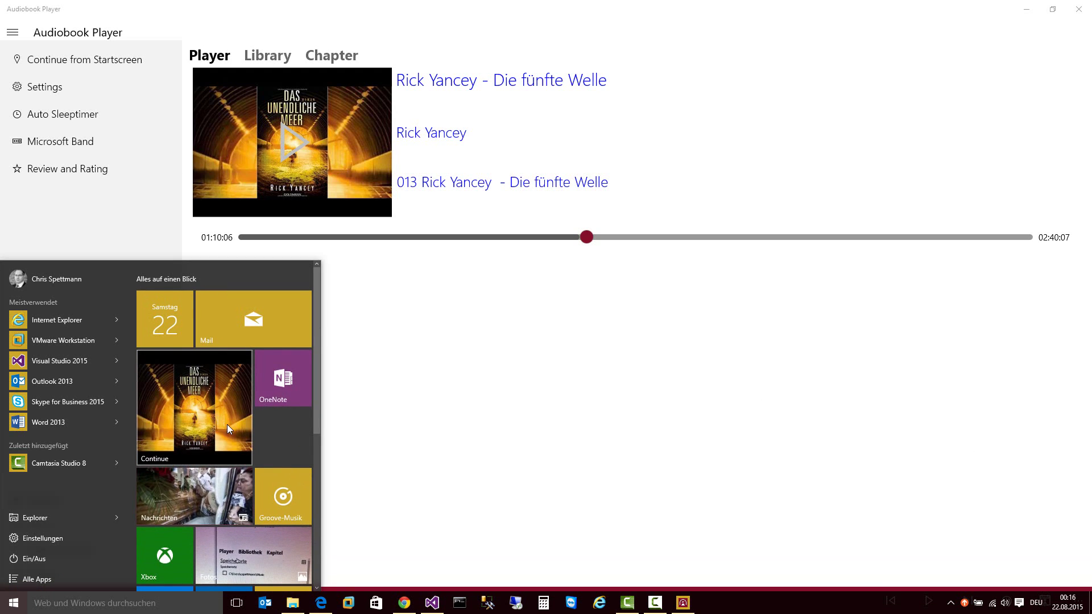
# Move the pinned Die fünfte Welle audiobook tile beside the Continue tile, directly below OneNote
pyautogui.scroll(-5, 227, 424)
pyautogui.rightClick(172, 533)
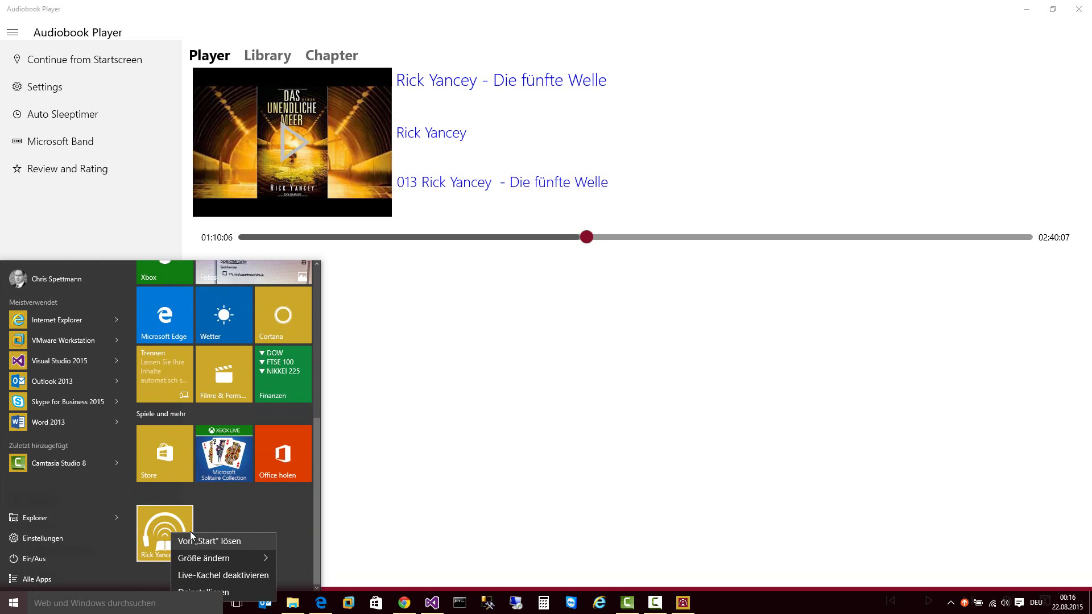
pyautogui.click(144, 516)
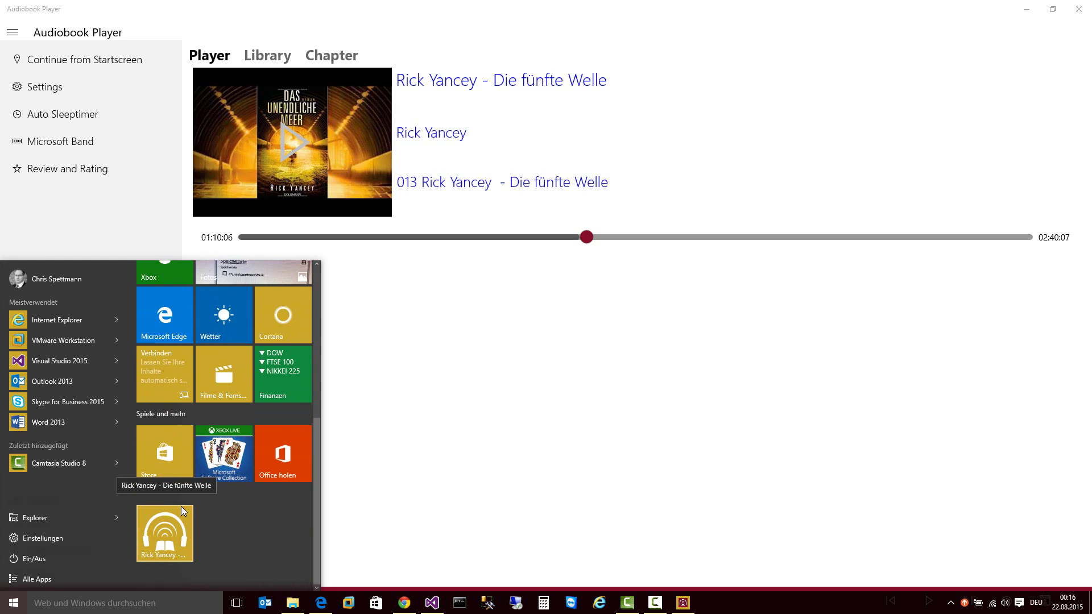
pyautogui.moveTo(165, 533); pyautogui.dragTo(286, 353)
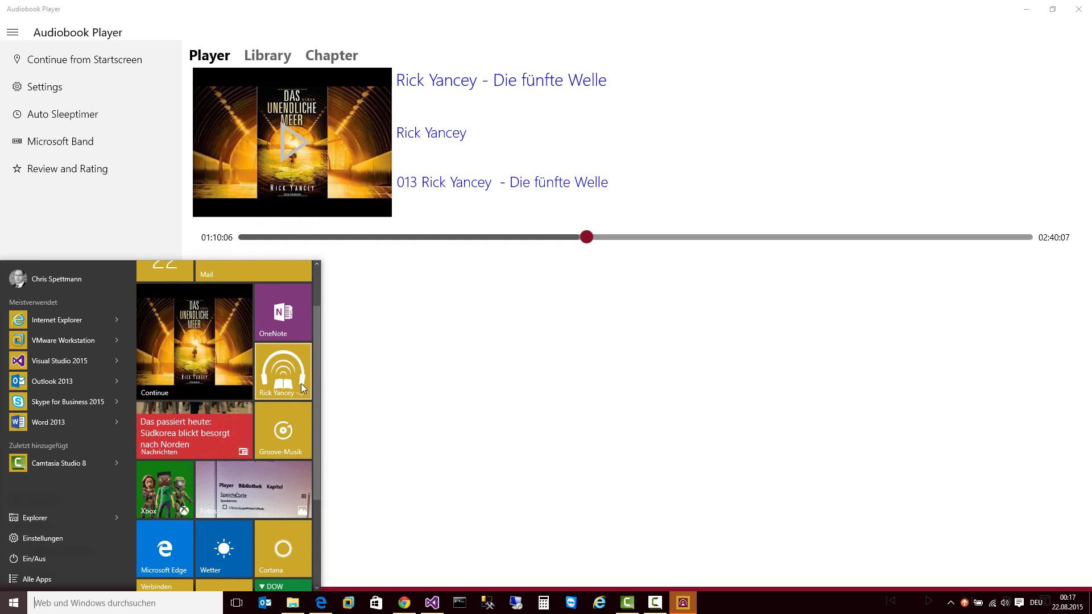
# Open the current audiobook's information for editing and enter 2015 as its year
pyautogui.click(471, 392)
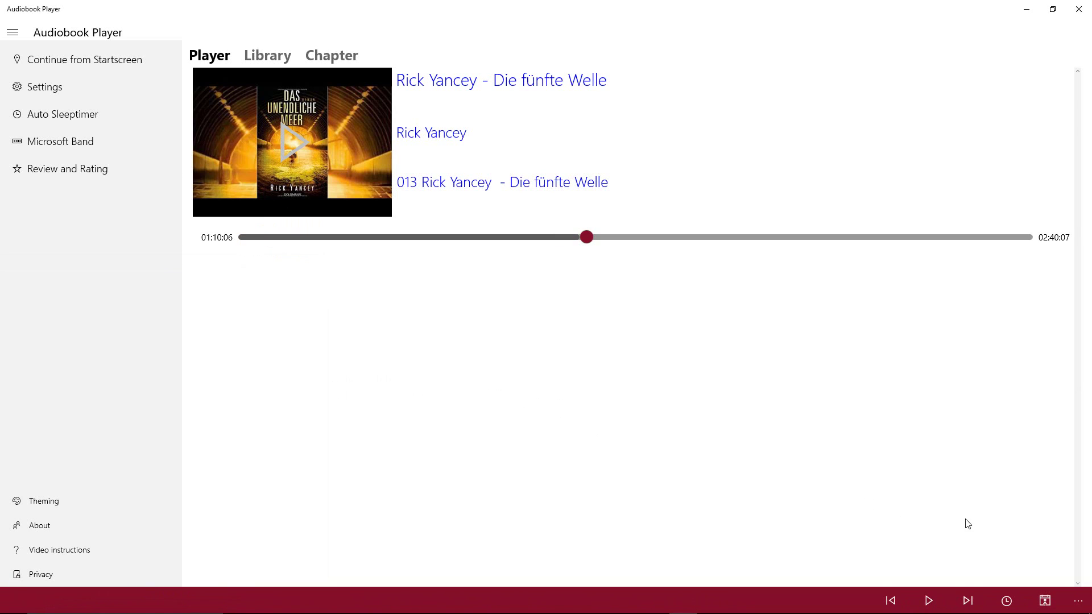
pyautogui.click(1078, 598)
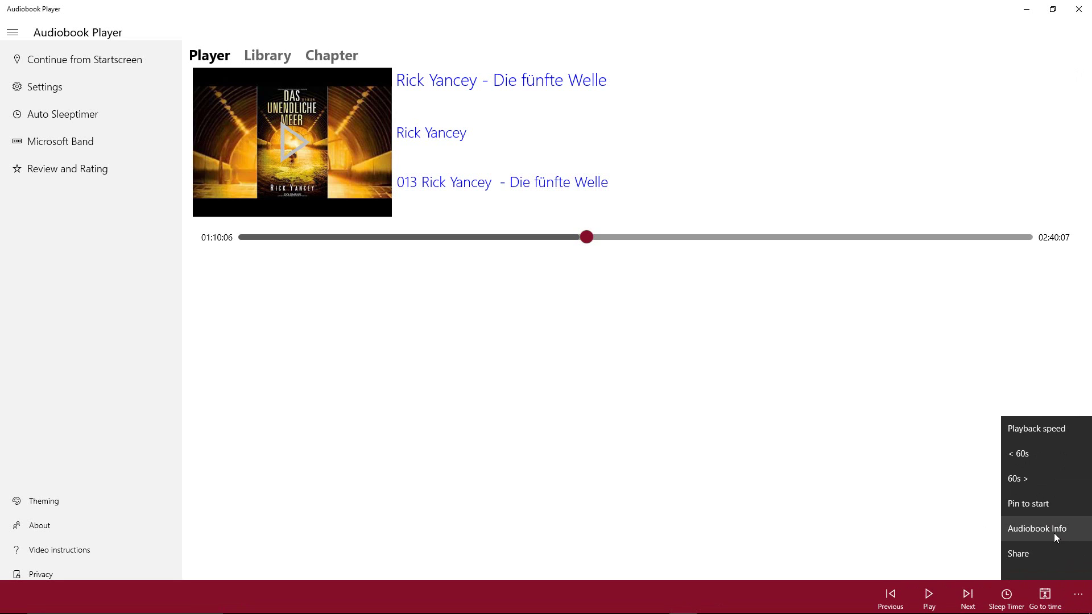
pyautogui.click(1053, 534)
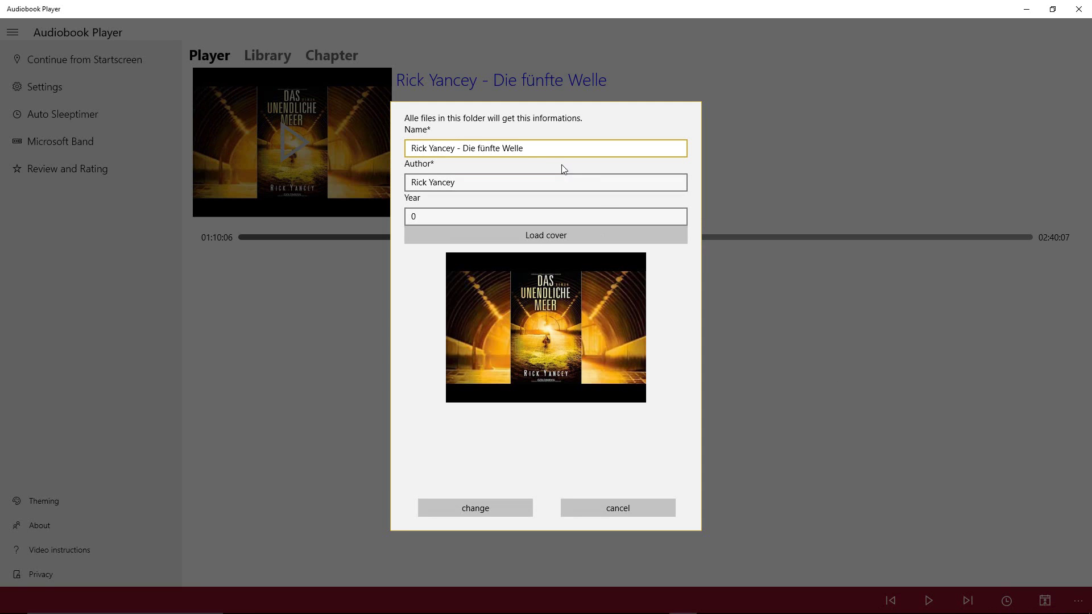
pyautogui.moveTo(544, 149); pyautogui.dragTo(384, 145)
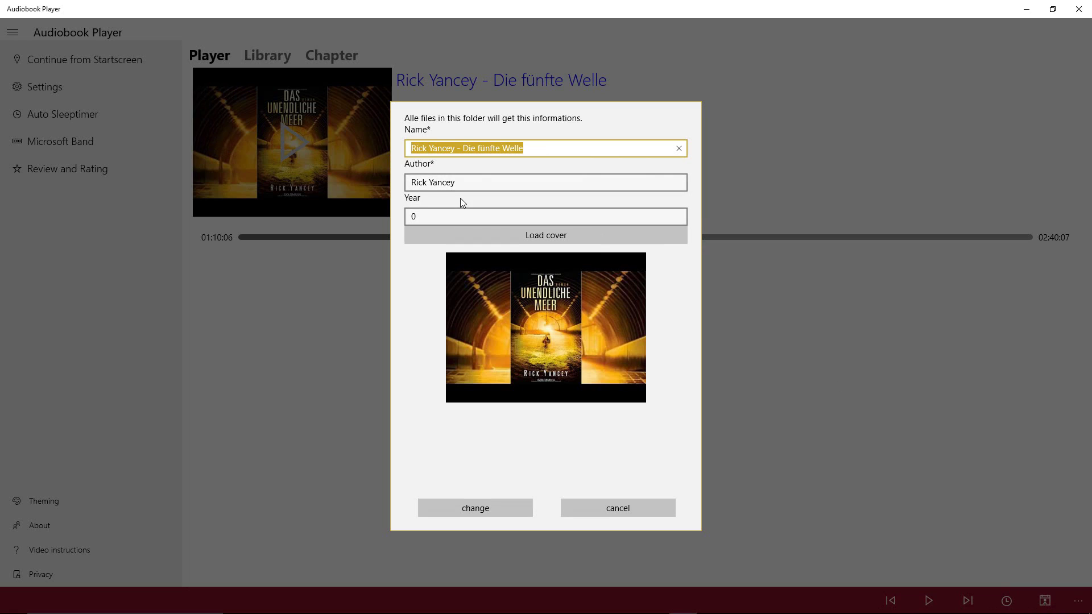
pyautogui.press('Tab')
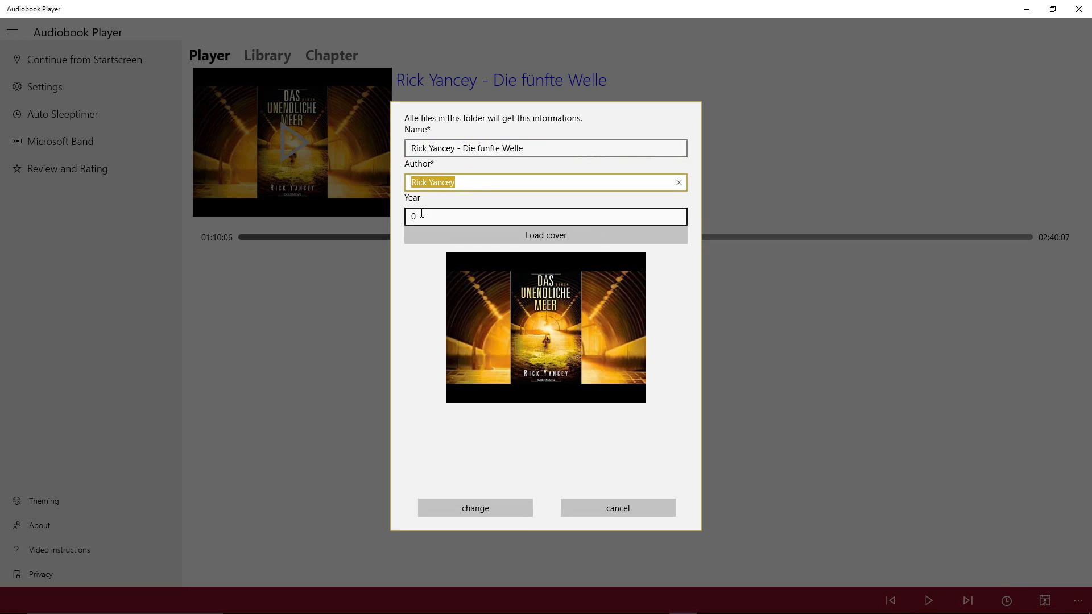
pyautogui.click(425, 216)
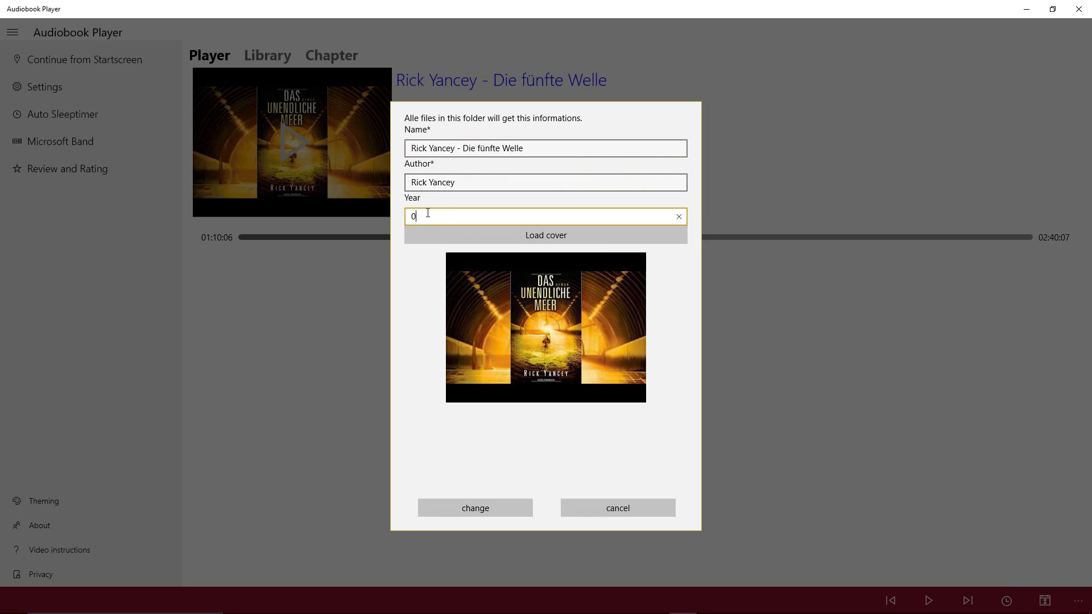
pyautogui.doubleClick(431, 216)
pyautogui.write('2015')
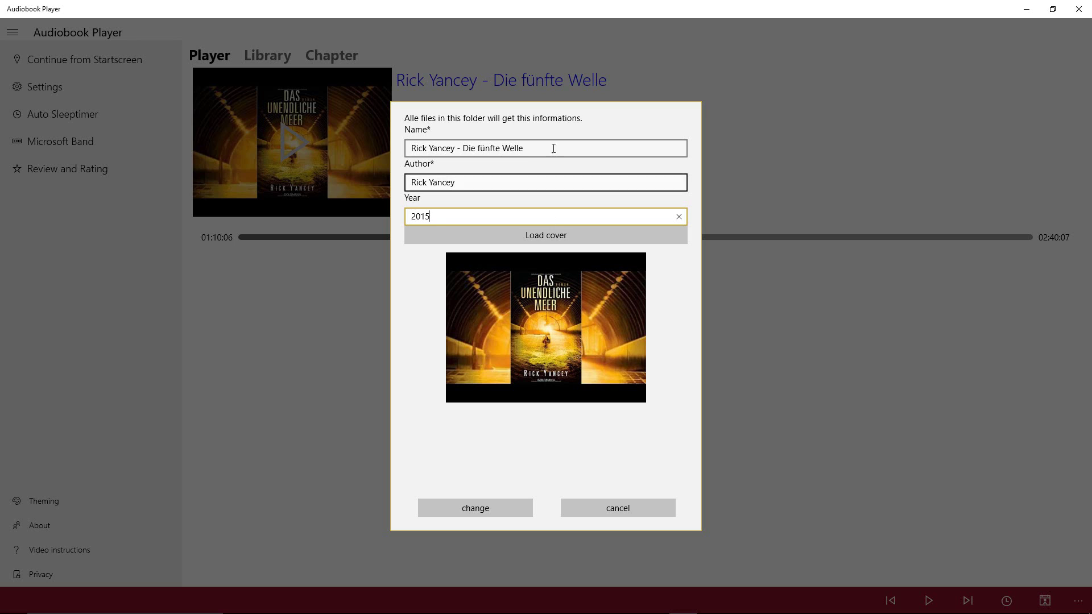
# Review the editable Name and Author fields in the audiobook information and cancel the edit
pyautogui.moveTo(545, 144); pyautogui.dragTo(379, 149)
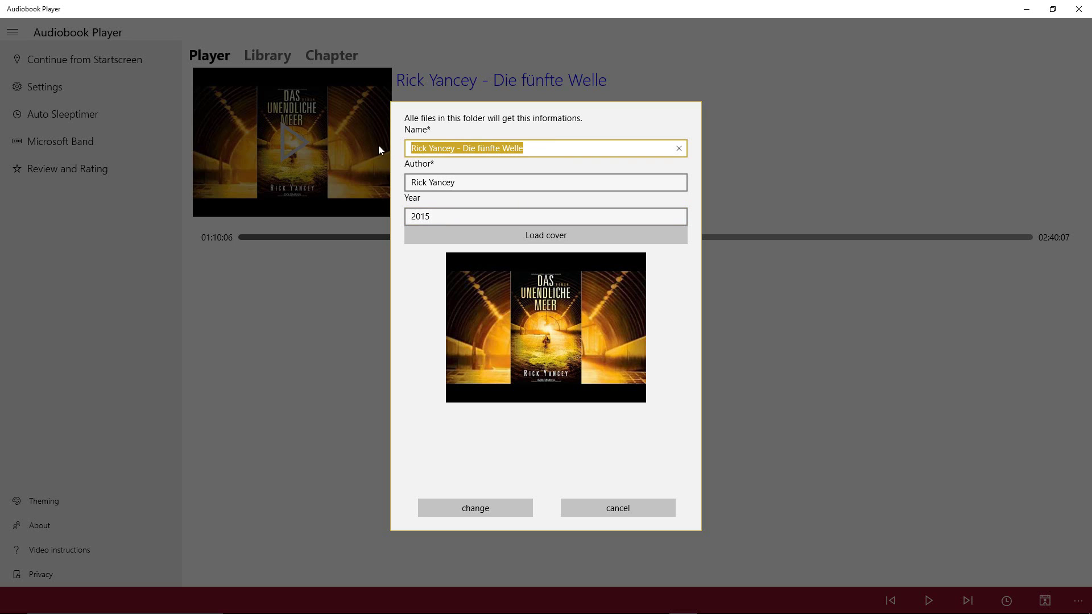
pyautogui.click(463, 181)
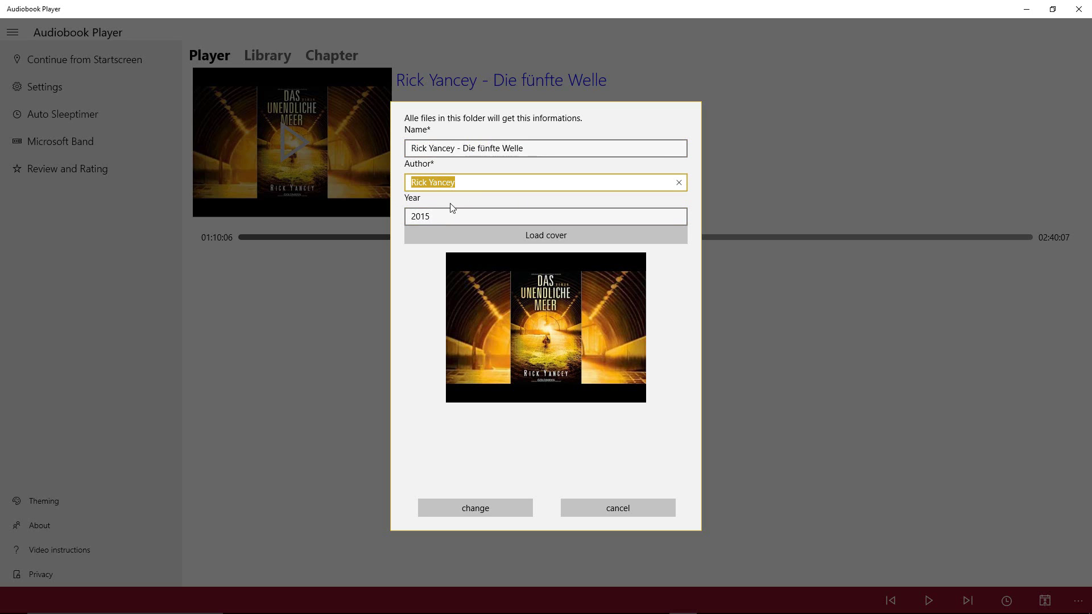
pyautogui.click(540, 152)
pyautogui.press('Tab')
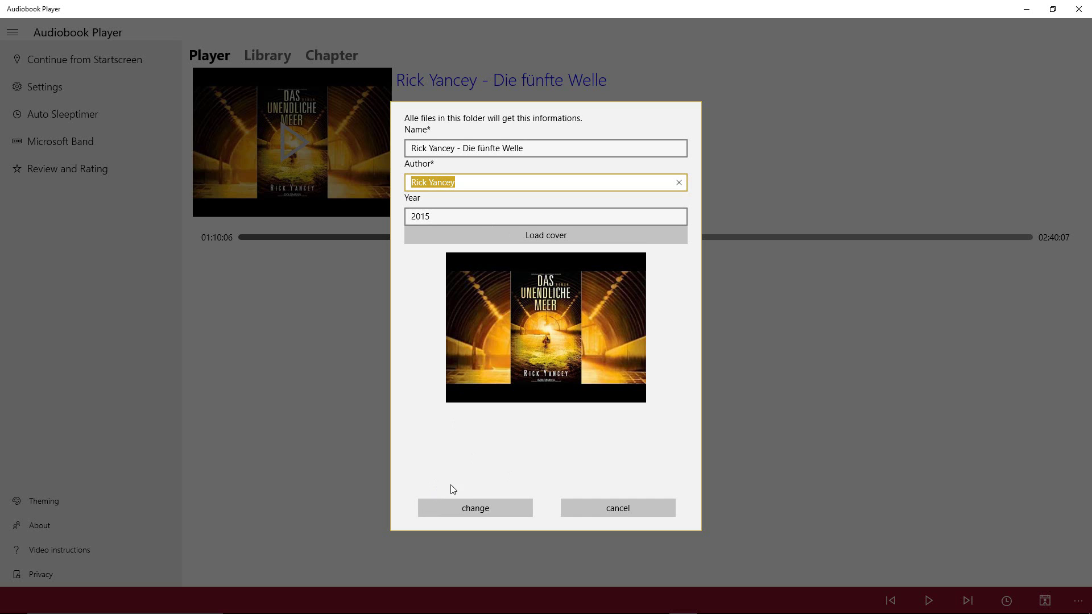
pyautogui.click(596, 514)
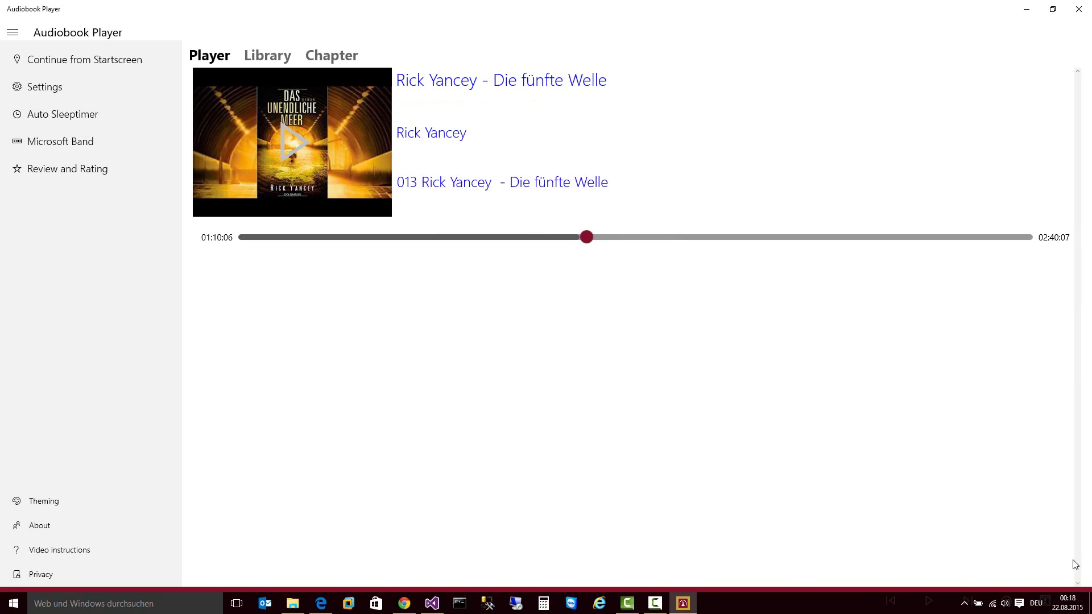
# Review the sharing targets and shareable content for the current audiobook and dismiss sharing without choosing any
pyautogui.click(1079, 597)
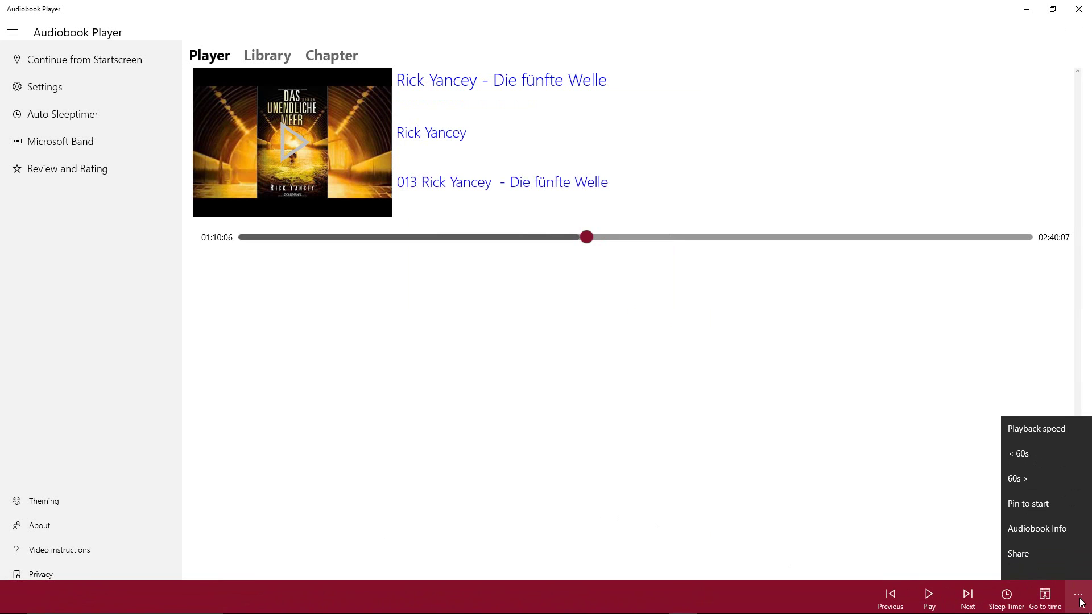
pyautogui.click(1037, 561)
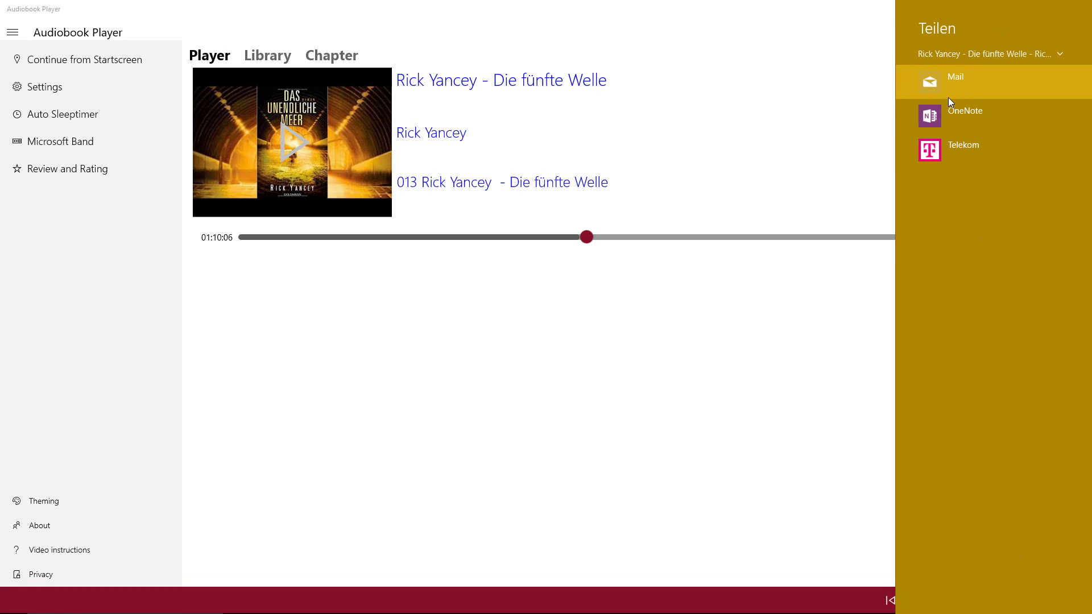
pyautogui.click(1060, 55)
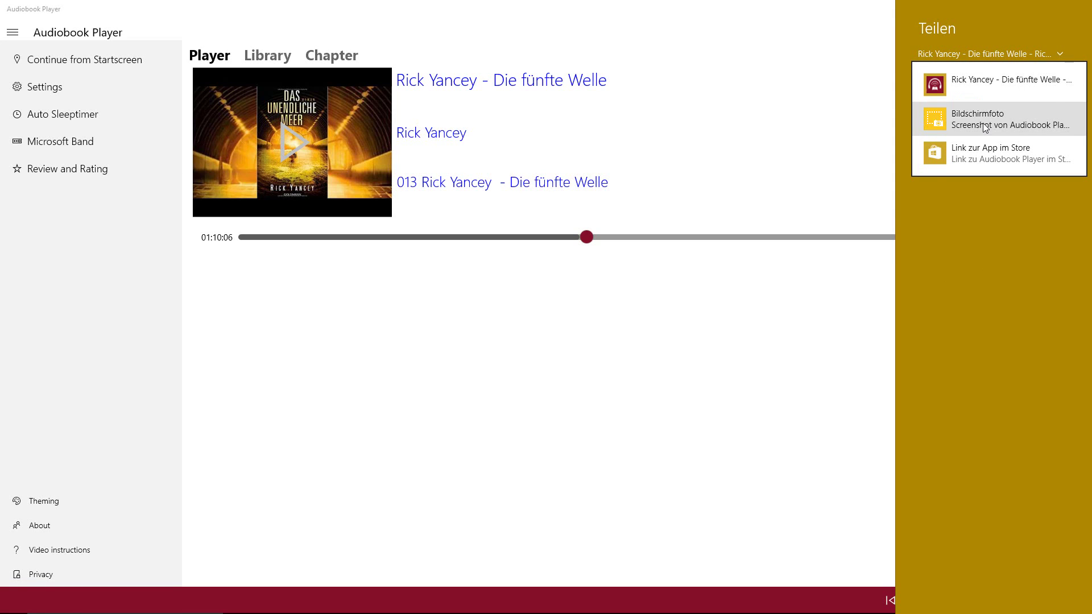
pyautogui.click(990, 228)
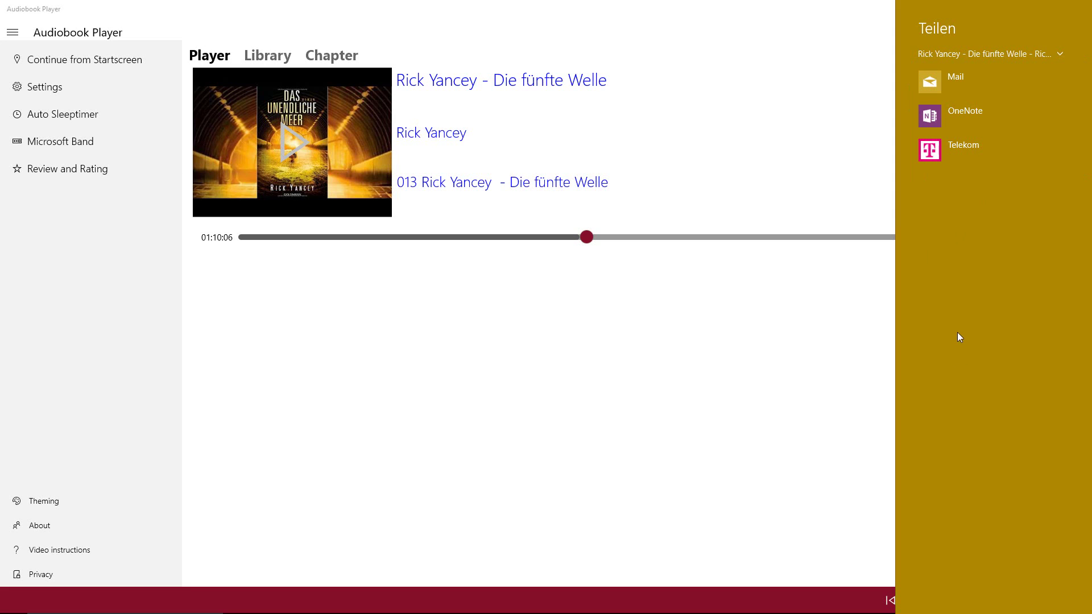
pyautogui.click(764, 360)
# Restore the maximized window, show the Library, and resize the window from a two-column cover layout to a three-column one
pyautogui.moveTo(778, 9); pyautogui.dragTo(590, 29)
pyautogui.click(236, 69)
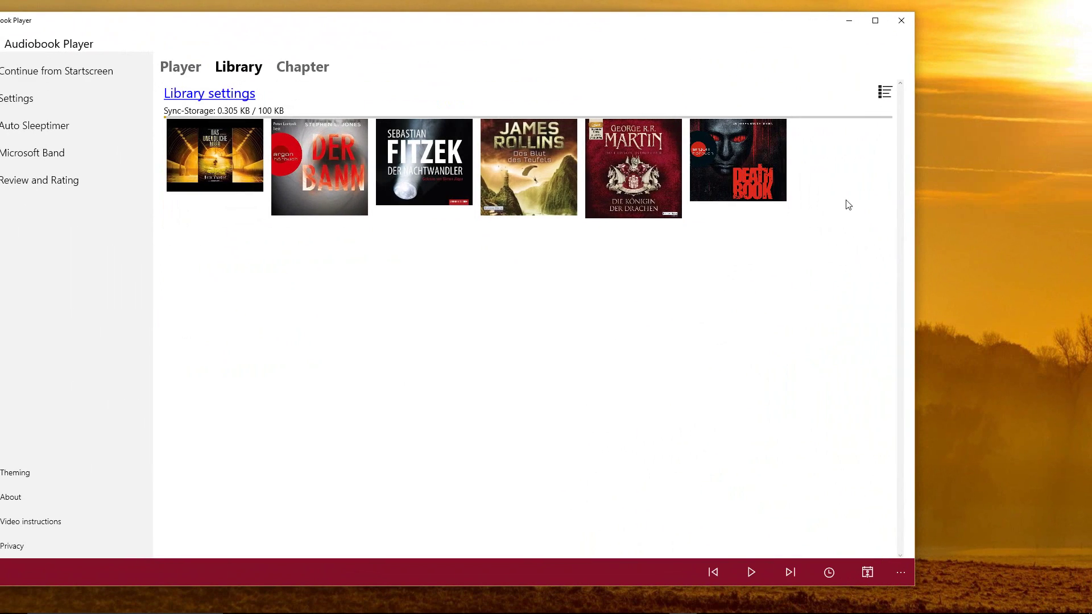
pyautogui.moveTo(913, 211); pyautogui.dragTo(255, 229)
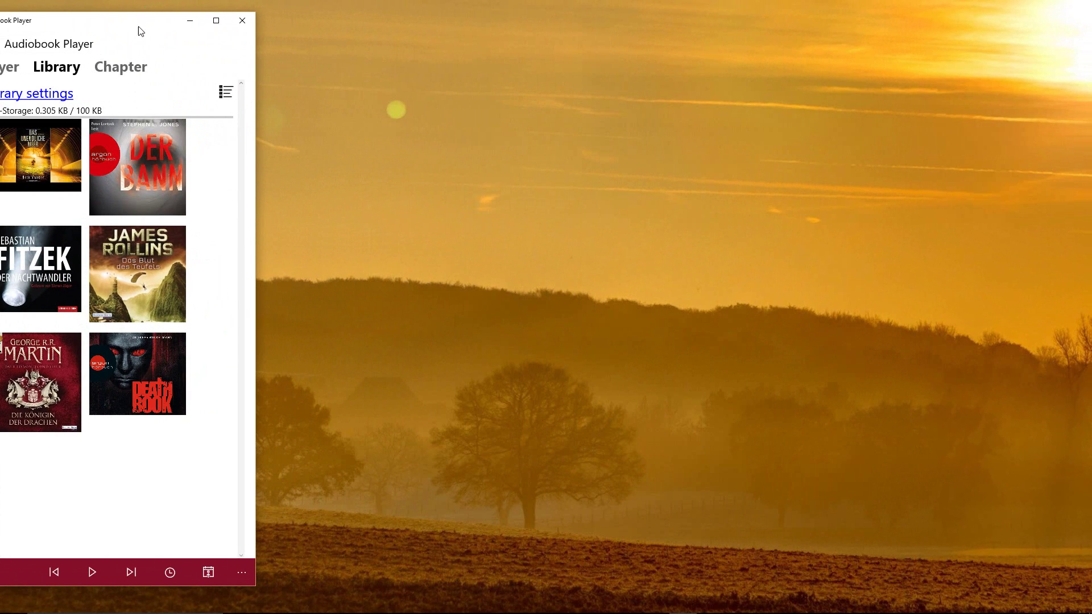
pyautogui.moveTo(142, 29); pyautogui.dragTo(251, 29)
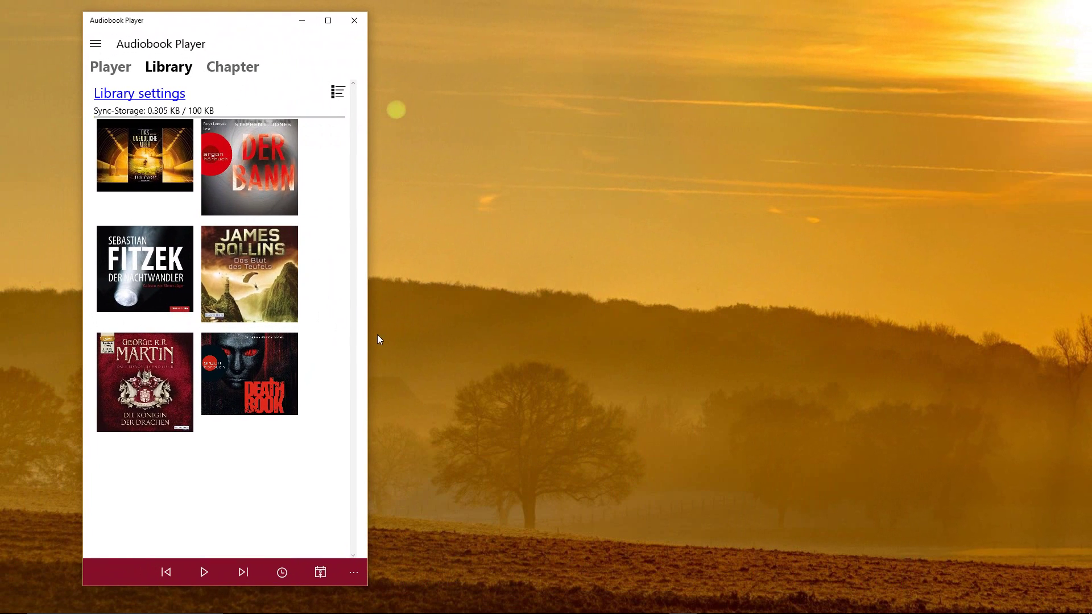
pyautogui.moveTo(367, 333); pyautogui.dragTo(481, 351)
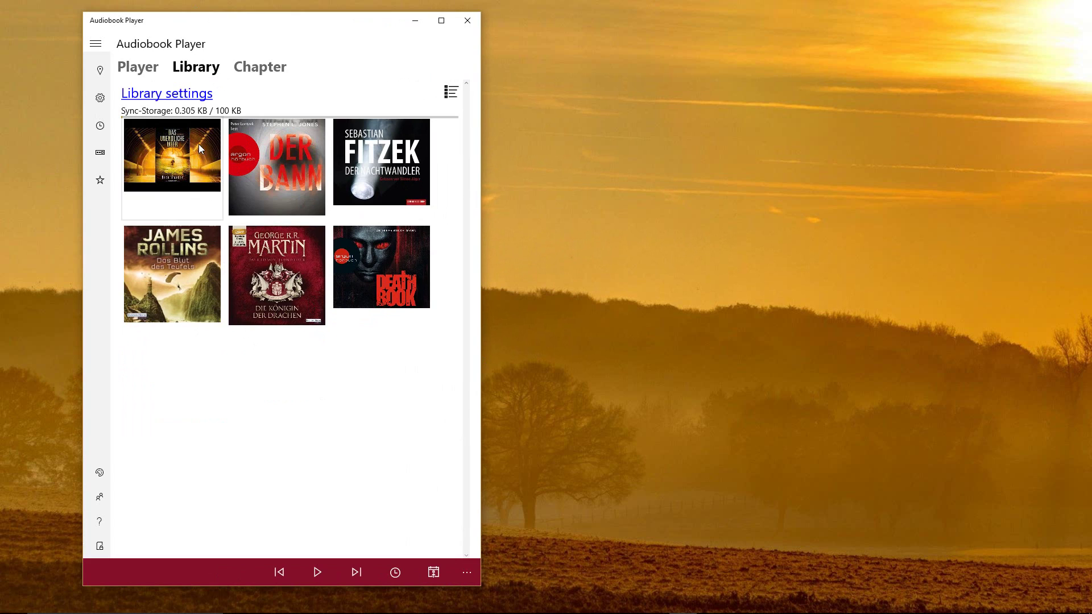
# Expand the Library settings, mark the Music folder location, and collapse the settings again
pyautogui.click(200, 94)
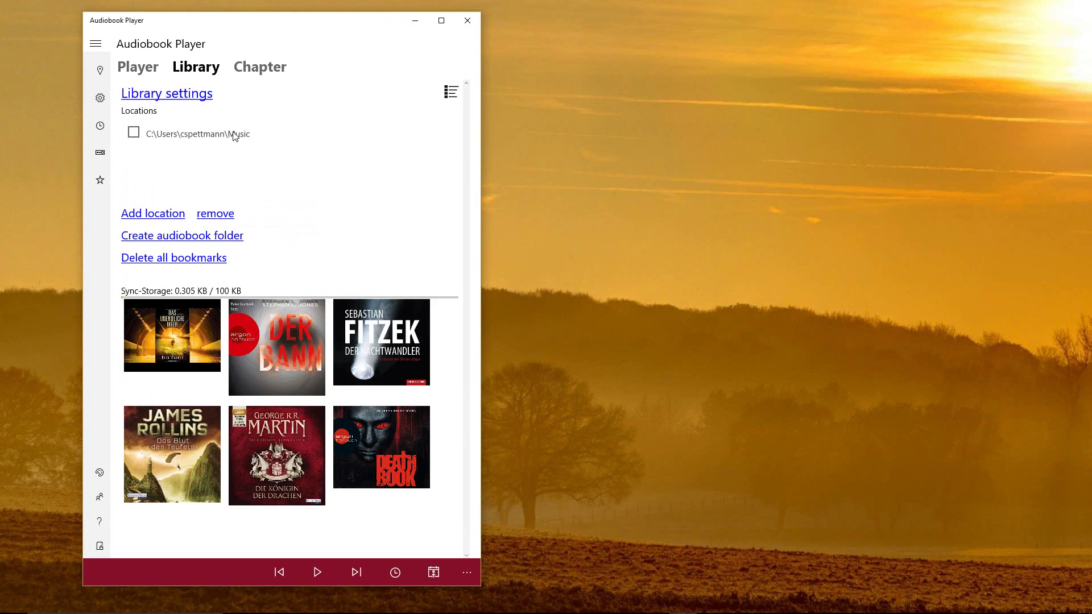
pyautogui.click(134, 132)
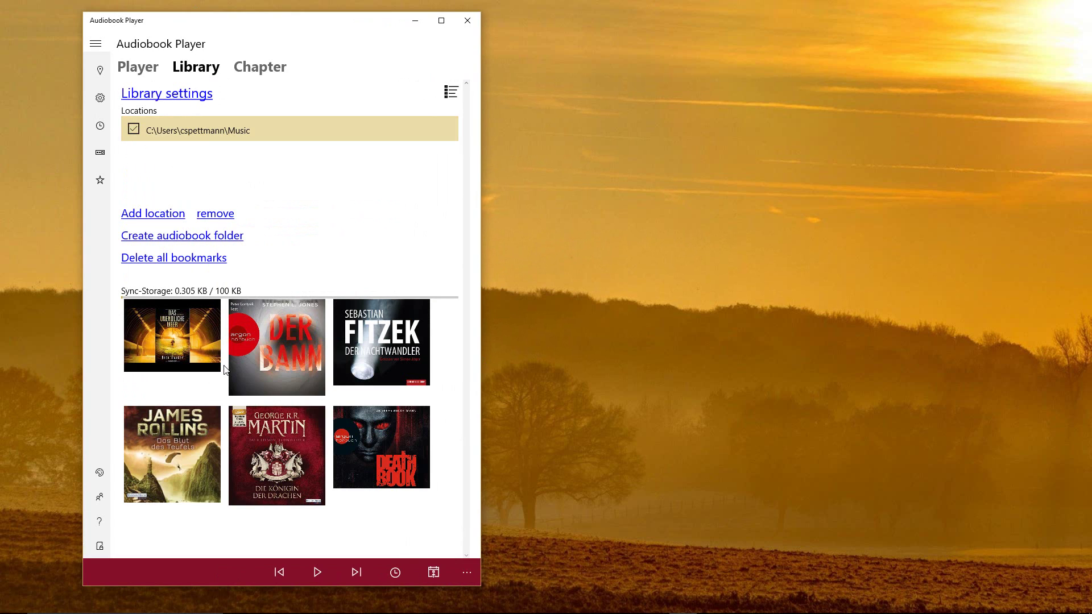
pyautogui.click(154, 97)
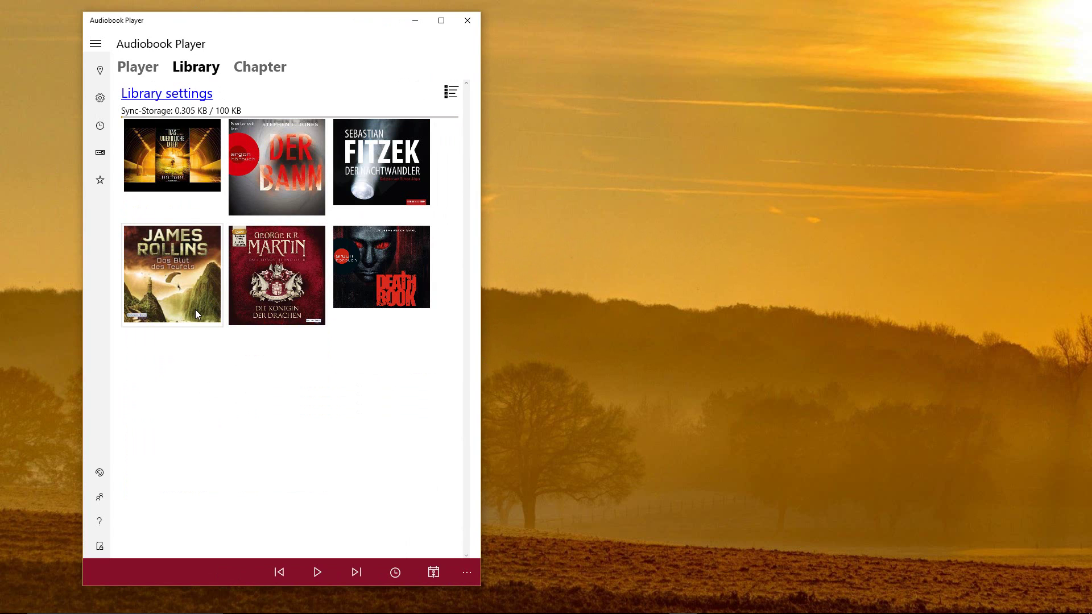
# Start playing the audiobook Der Bann from the Library and pause it
pyautogui.click(275, 193)
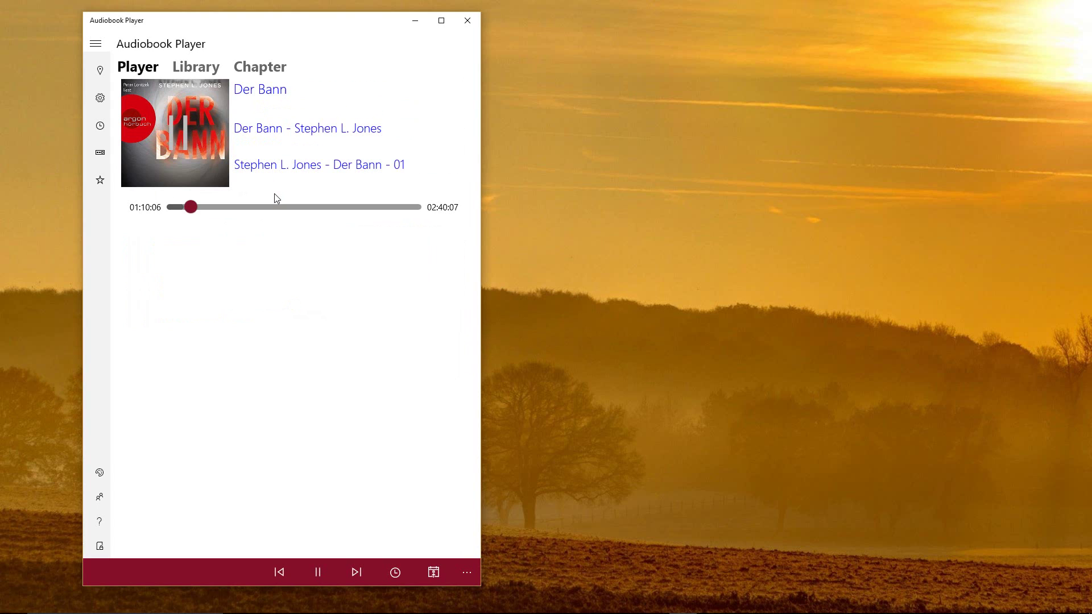
pyautogui.click(202, 136)
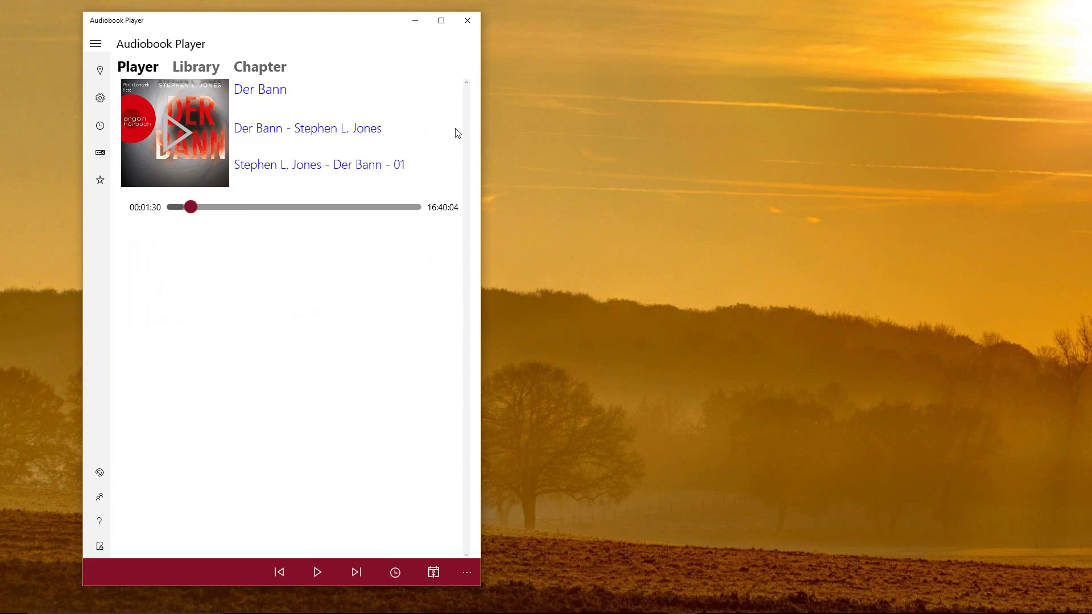
# Widen the window until the side menu shows its full labels and open the About information
pyautogui.moveTo(480, 128); pyautogui.dragTo(966, 199)
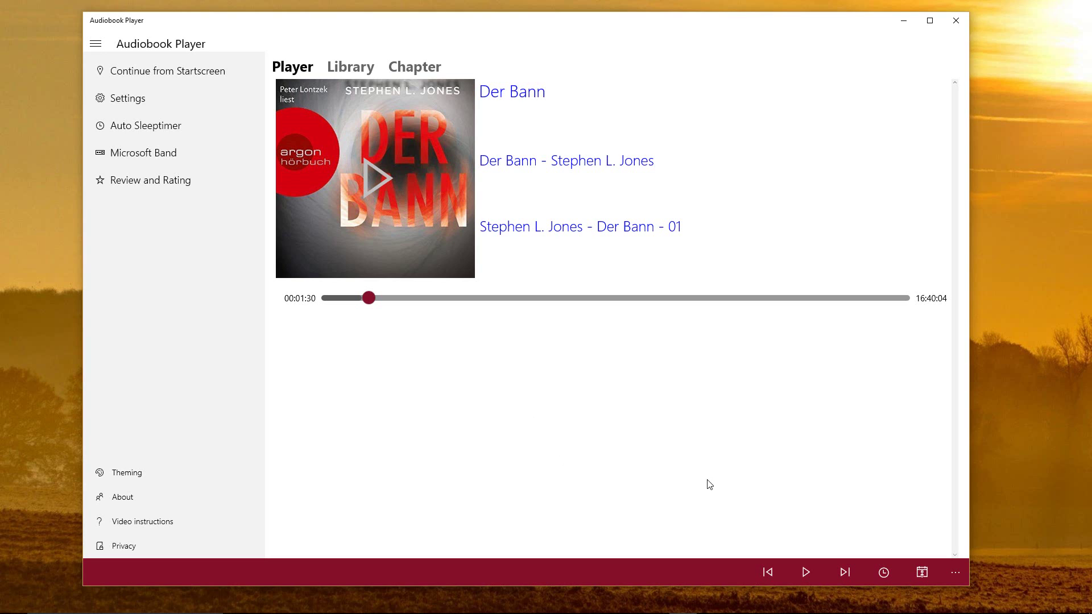
pyautogui.click(153, 500)
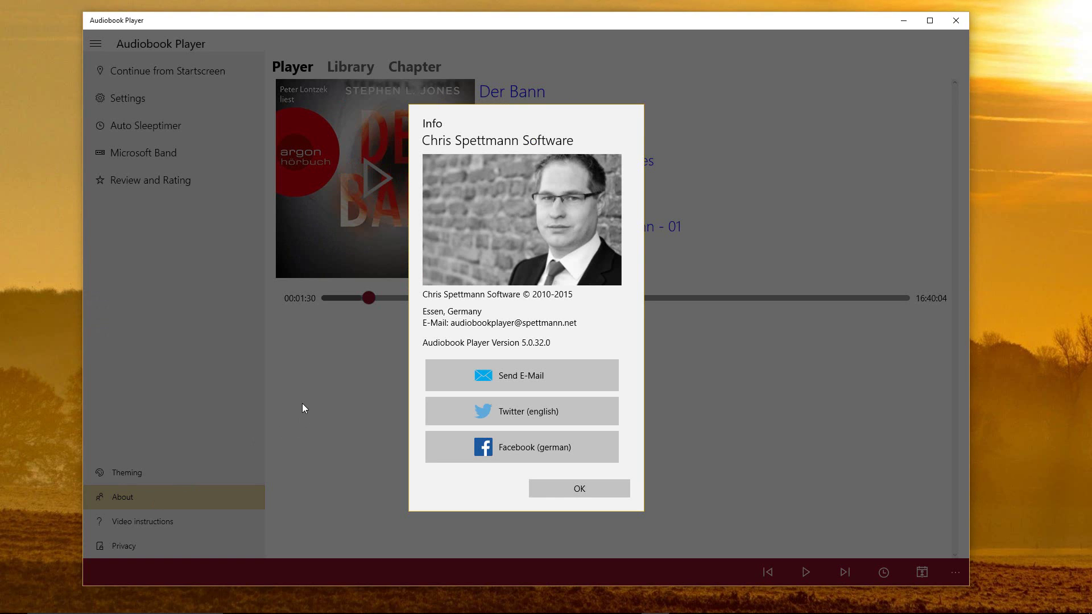